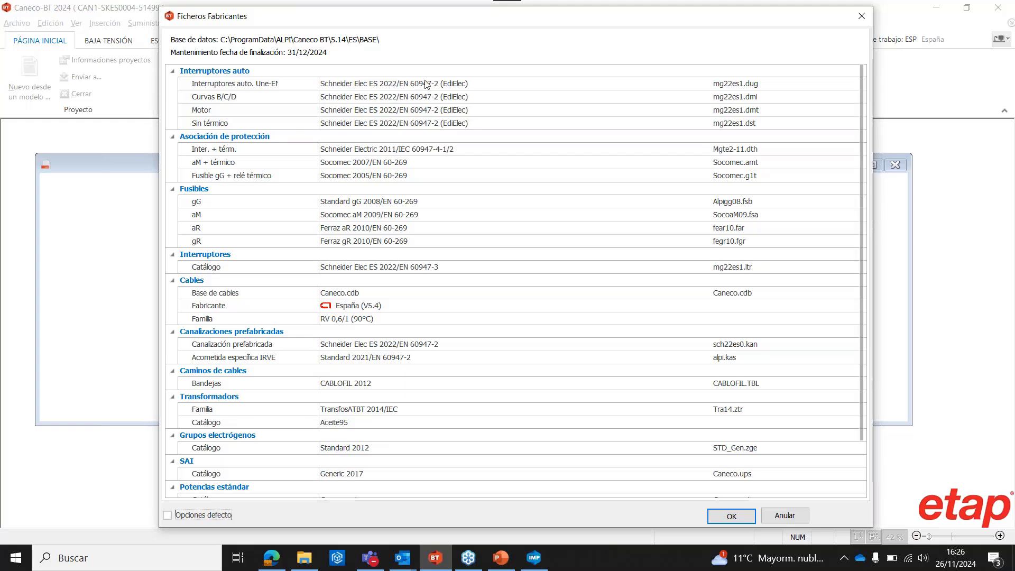
Step: Choose Schneider Elec ES 2022 from the manufacturer list for the UNE-EN 60947-2 automatic circuit breakers and accept the manufacturer files
{"action": "left_click", "coordinate": [331, 82]}
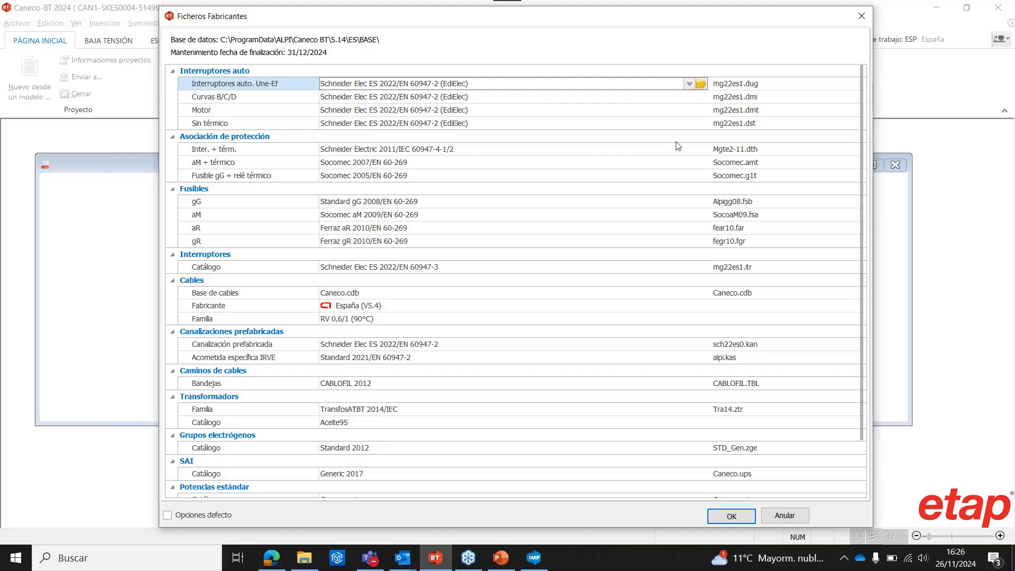
{"action": "left_click", "coordinate": [701, 85]}
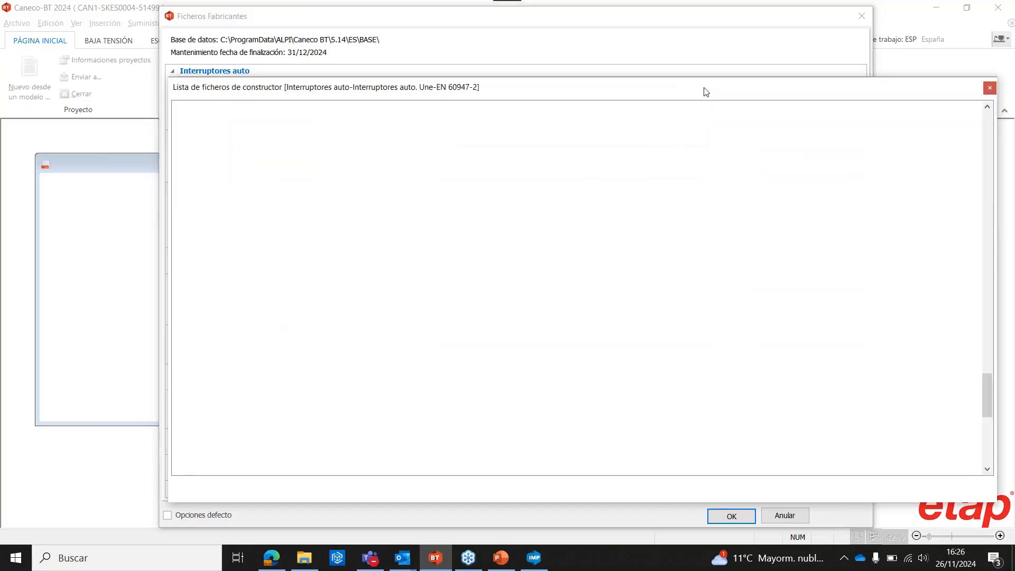
{"action": "left_click_drag", "start_coordinate": [636, 79], "coordinate": [570, 72]}
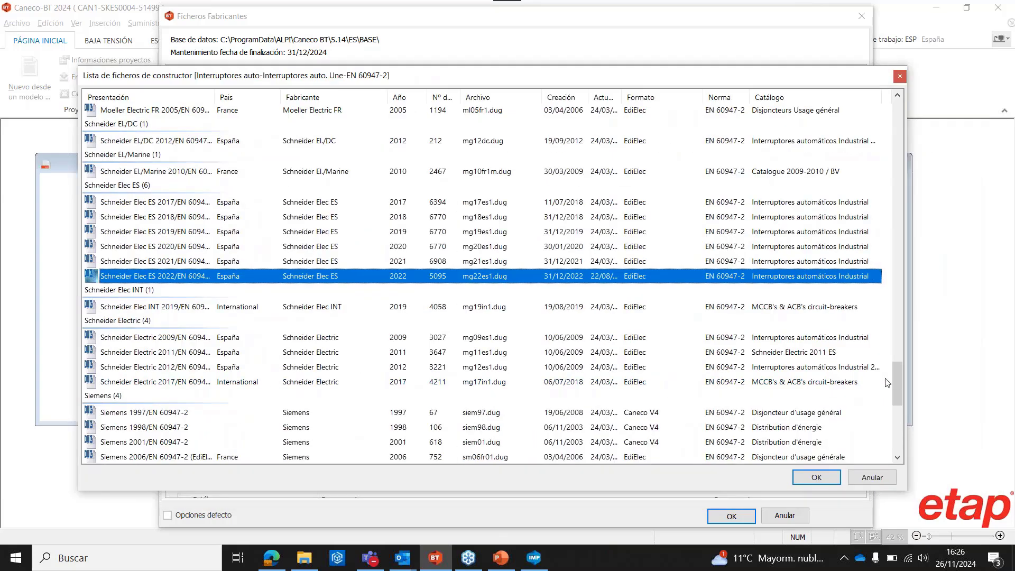
{"action": "left_click_drag", "start_coordinate": [896, 379], "coordinate": [923, 414]}
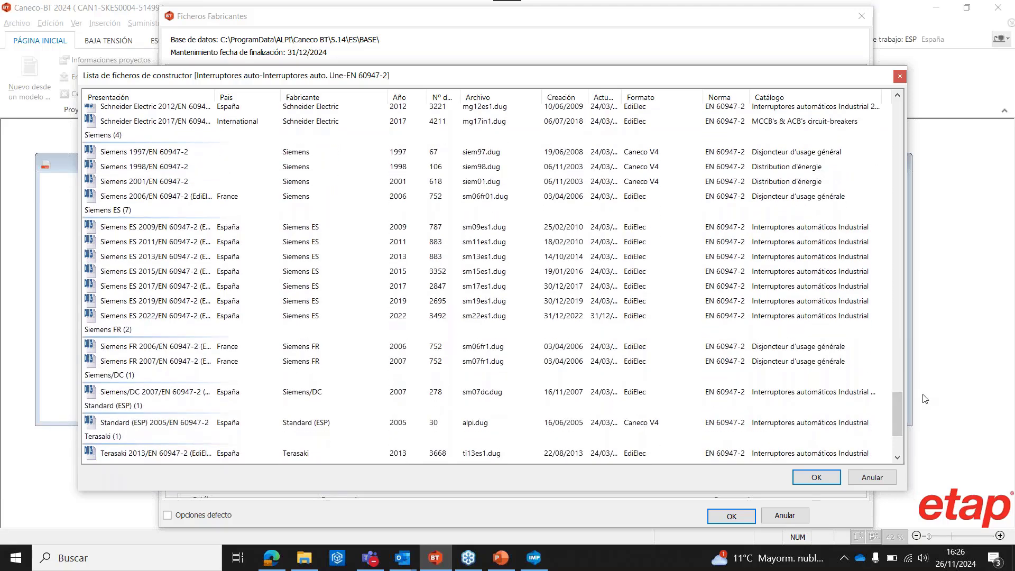
{"action": "left_click_drag", "start_coordinate": [896, 415], "coordinate": [897, 388]}
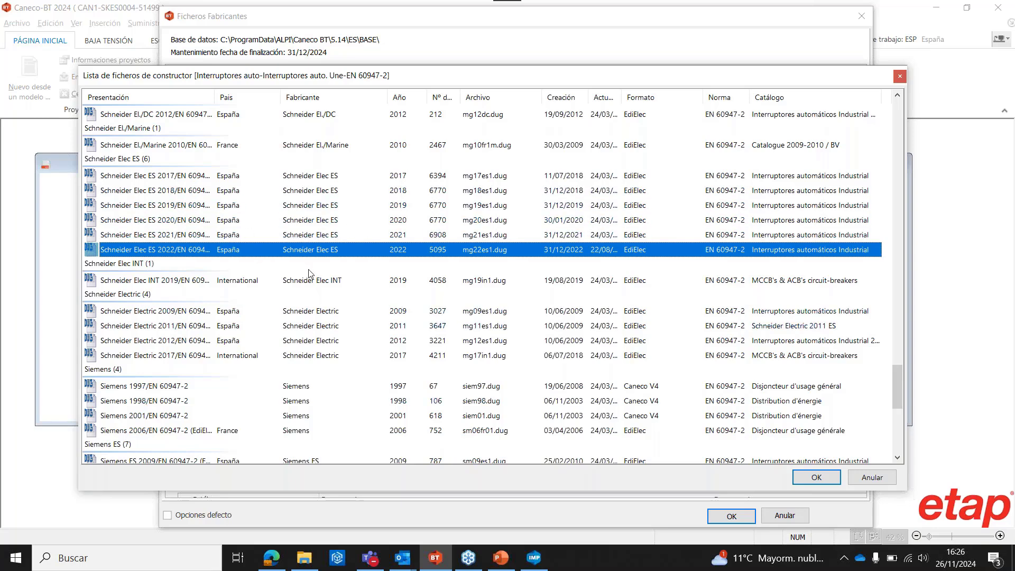
{"action": "left_click", "coordinate": [832, 481]}
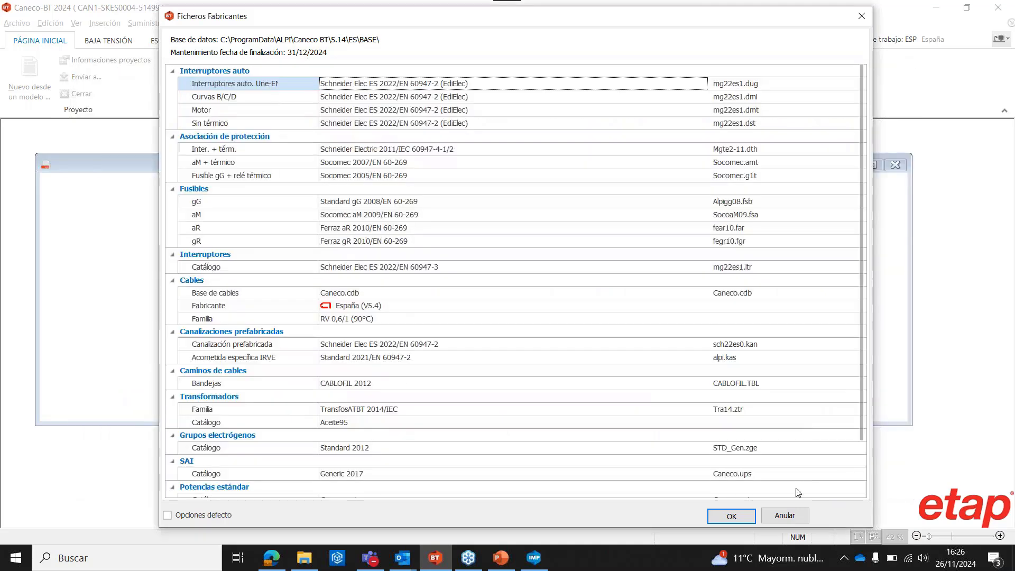
{"action": "left_click", "coordinate": [733, 516]}
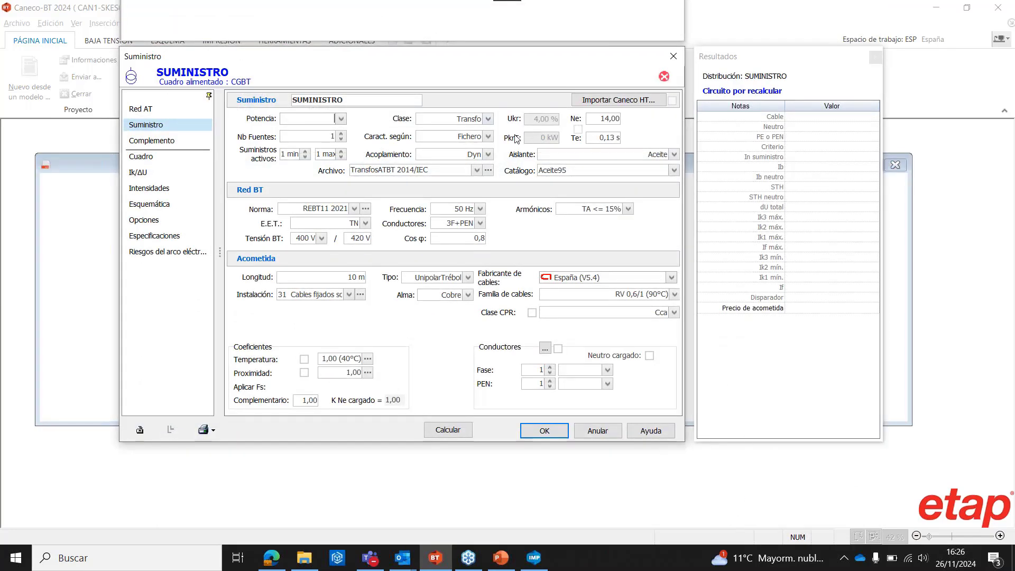
Step: Set the supply's power to 630 kVA, using class Transfo and characteristics according to Fichero
{"action": "left_click", "coordinate": [491, 123]}
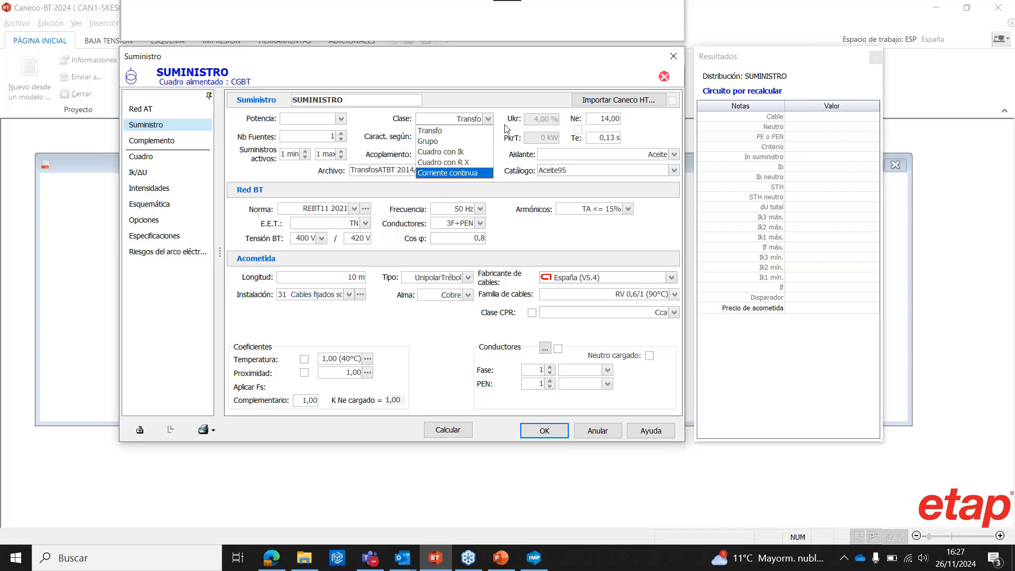
{"action": "left_click", "coordinate": [506, 102]}
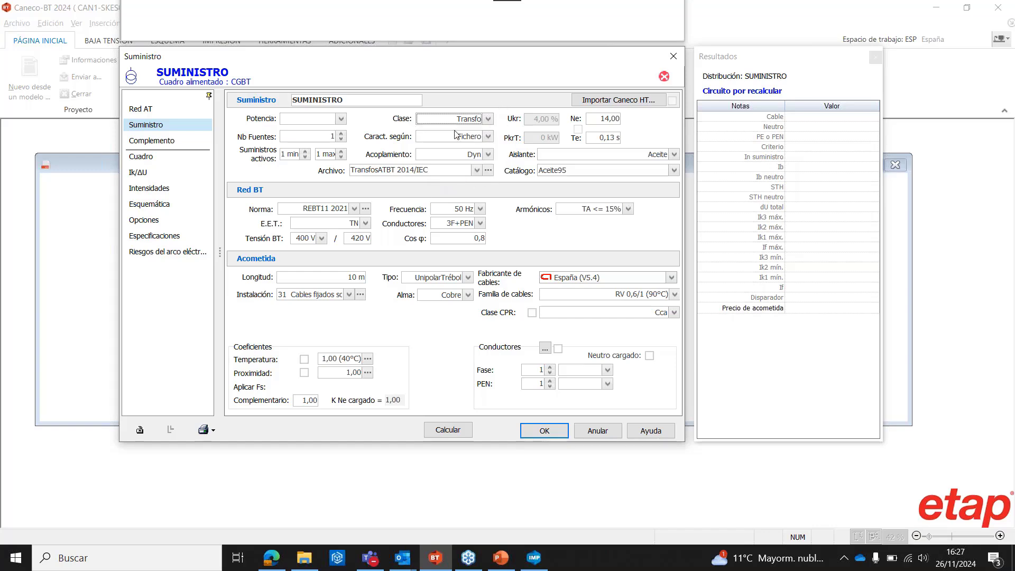
{"action": "left_click", "coordinate": [491, 138]}
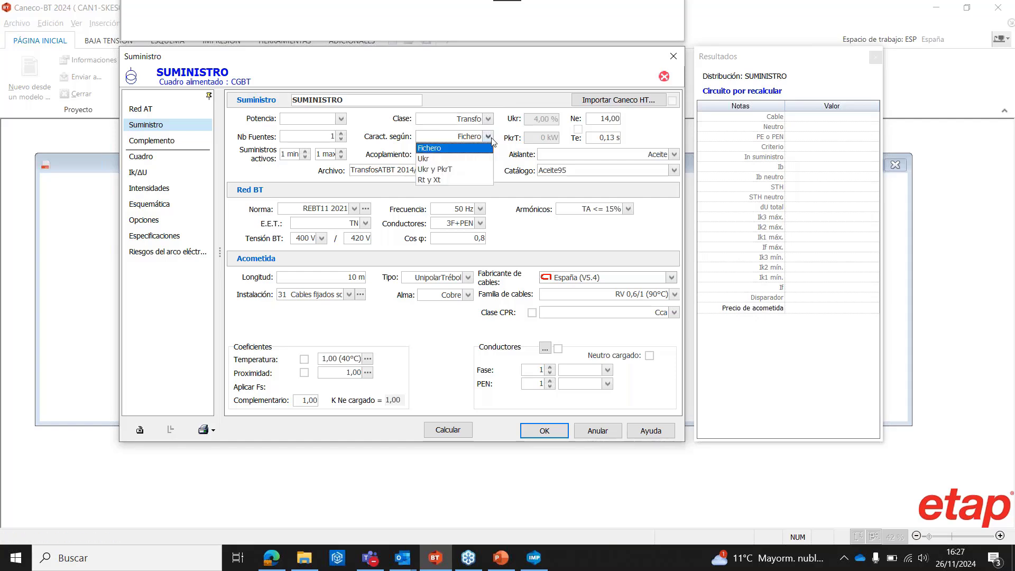
{"action": "left_click", "coordinate": [491, 138]}
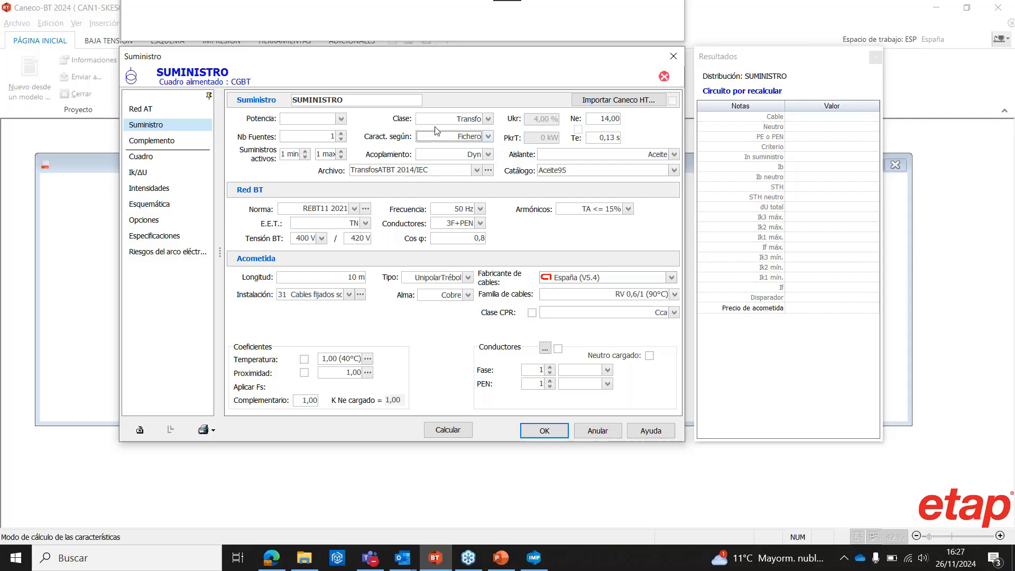
{"action": "left_click", "coordinate": [341, 120]}
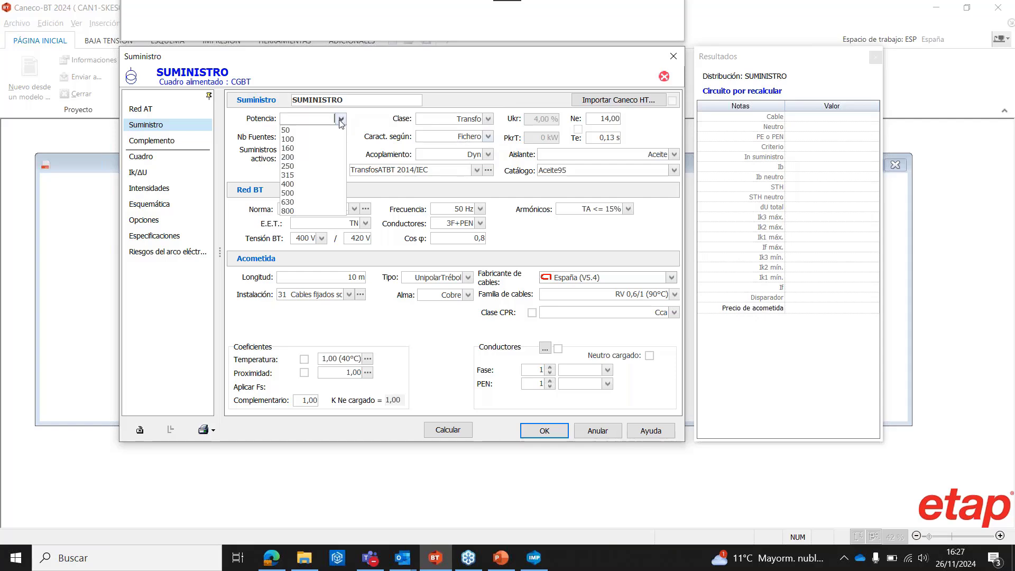
{"action": "left_click", "coordinate": [305, 202]}
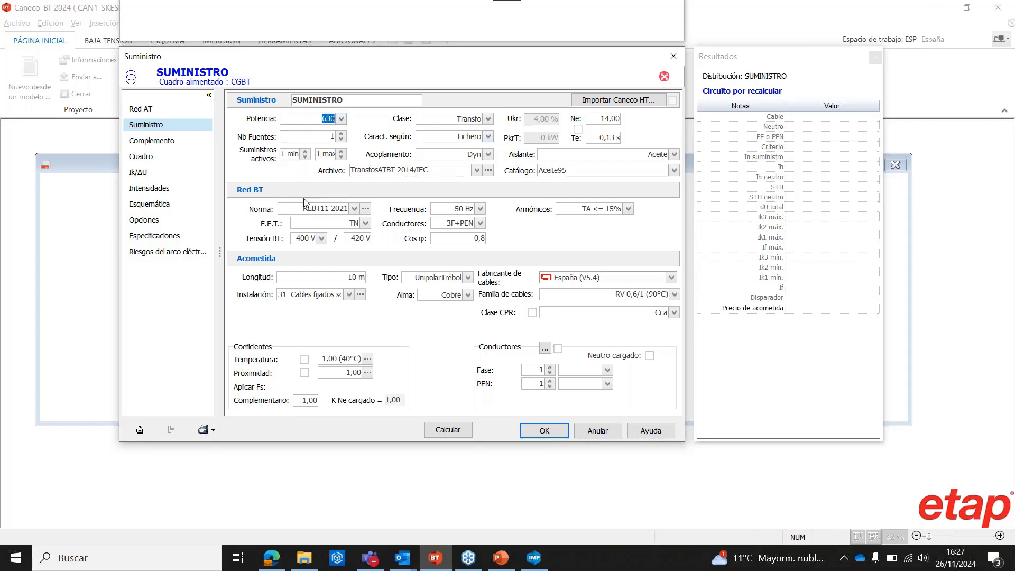
Step: Set the cut-off device of the CGBT board to Int. aut. caja moldeada
{"action": "left_click", "coordinate": [178, 109]}
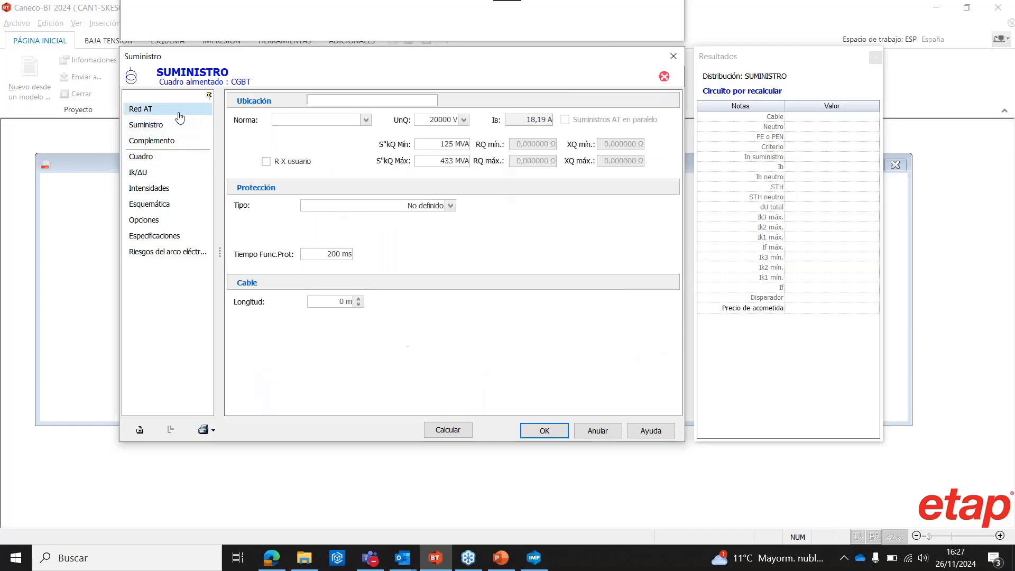
{"action": "left_click", "coordinate": [175, 157]}
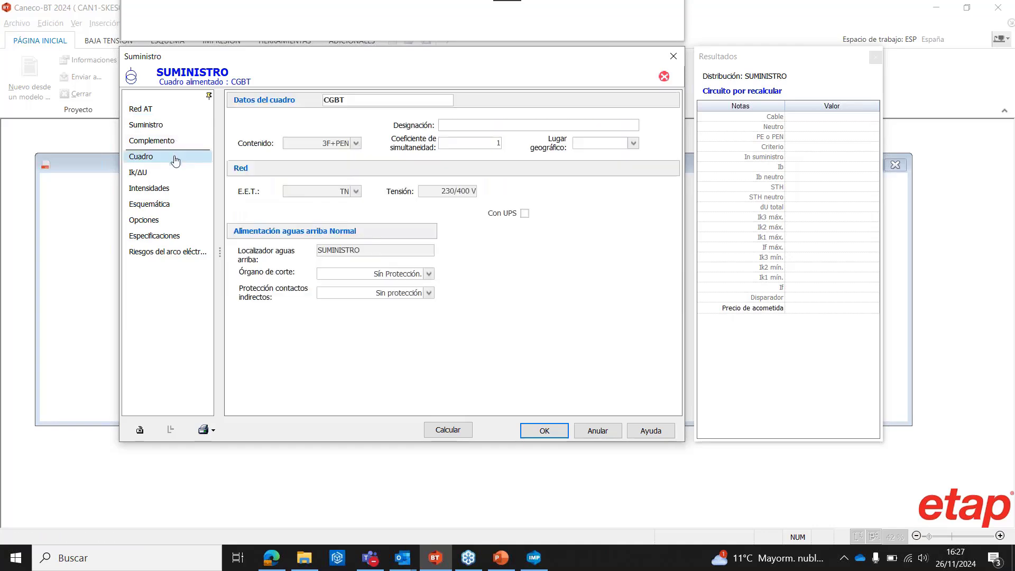
{"action": "left_click", "coordinate": [428, 274]}
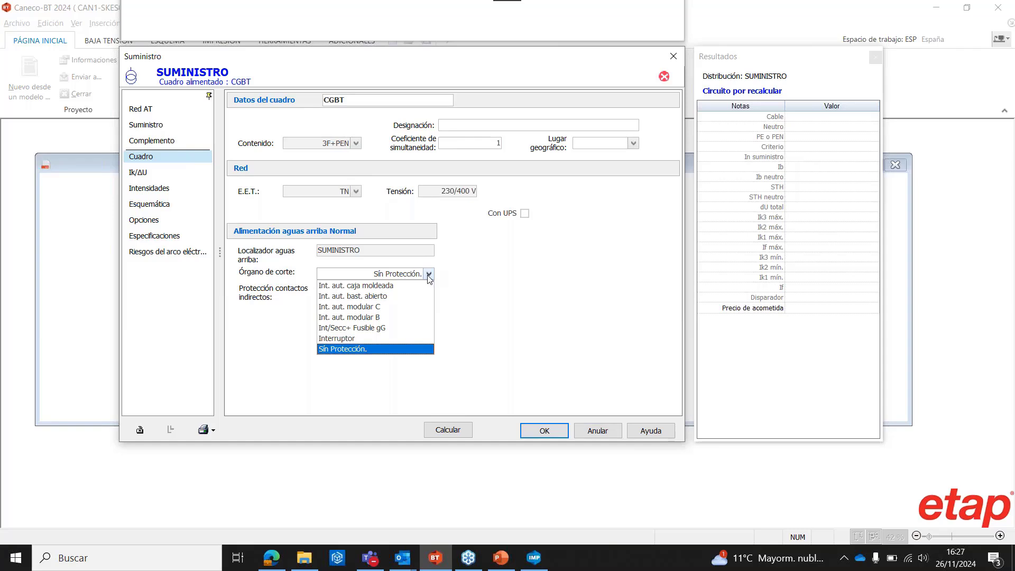
{"action": "left_click", "coordinate": [414, 288]}
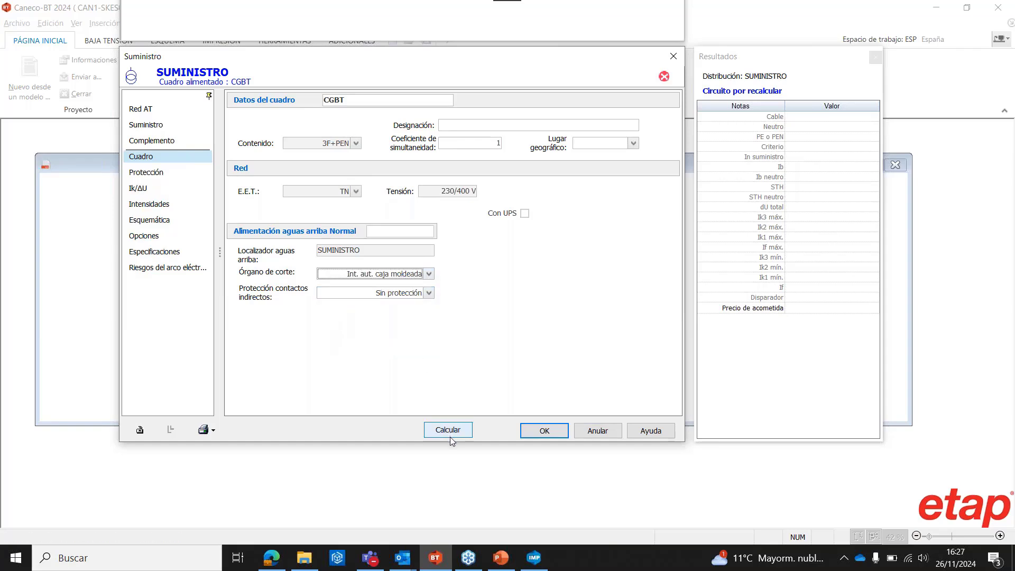
Step: Calculate the supply with the NS1000N Micrologic 2.0 breaker as the CGBT protection and accept the supply definition
{"action": "left_click", "coordinate": [455, 433]}
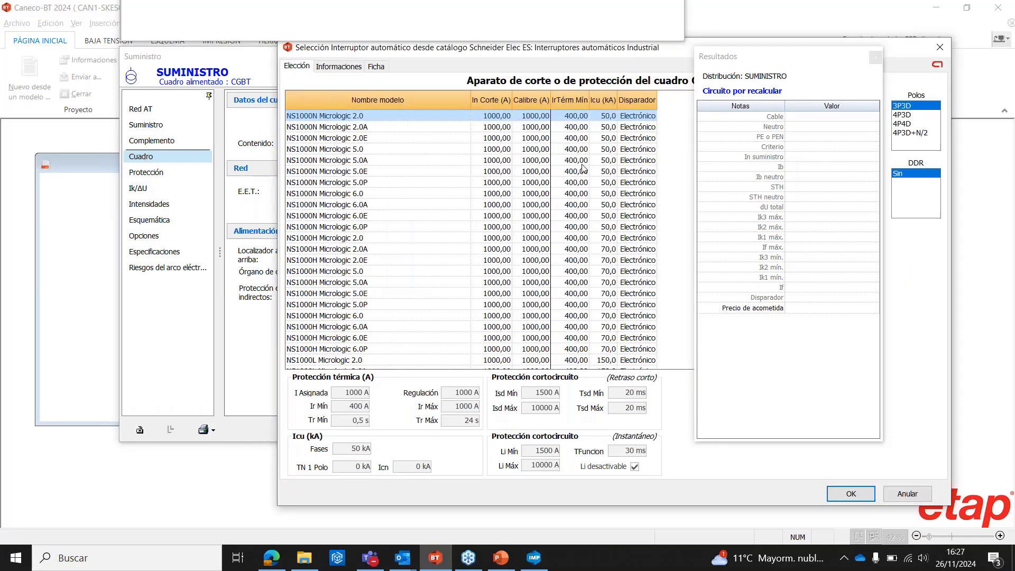
{"action": "left_click_drag", "start_coordinate": [597, 55], "coordinate": [397, 77]}
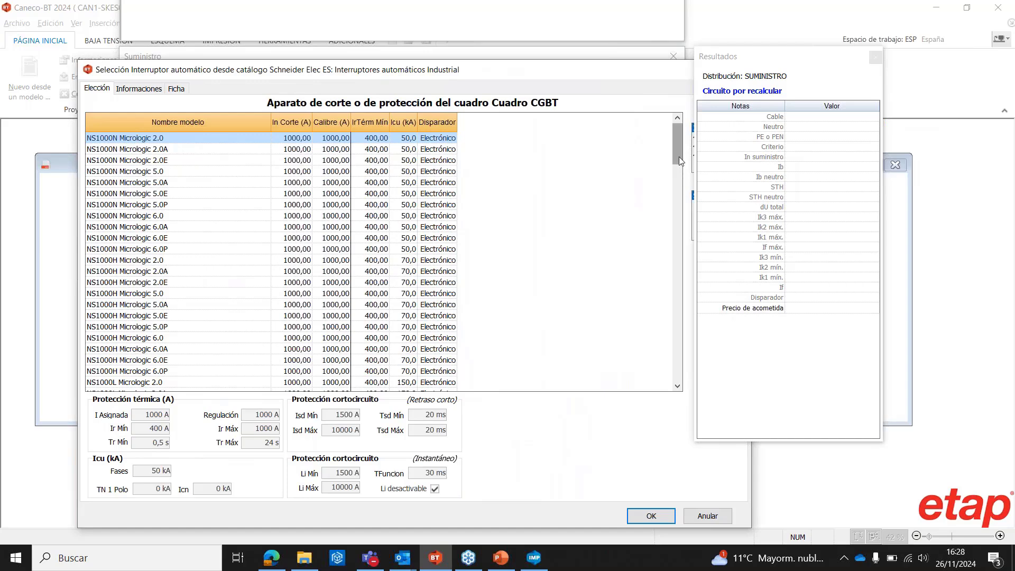
{"action": "mouse_move", "coordinate": [679, 156]}
{"action": "left_mouse_down"}
{"action": "mouse_move", "coordinate": [677, 366]}
{"action": "mouse_move", "coordinate": [672, 139]}
{"action": "left_mouse_up"}
{"action": "left_click", "coordinate": [418, 138]}
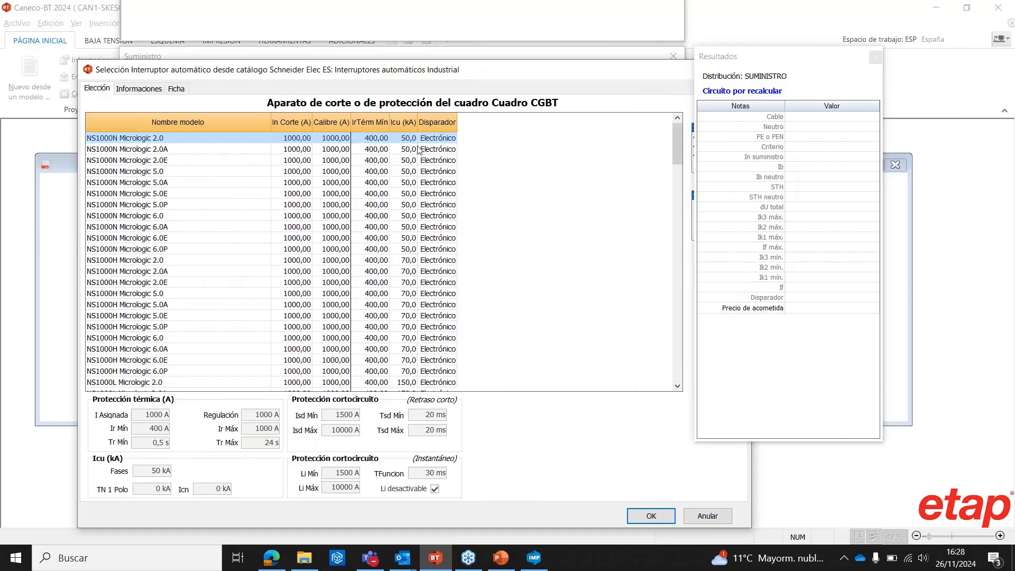
{"action": "left_click", "coordinate": [651, 516]}
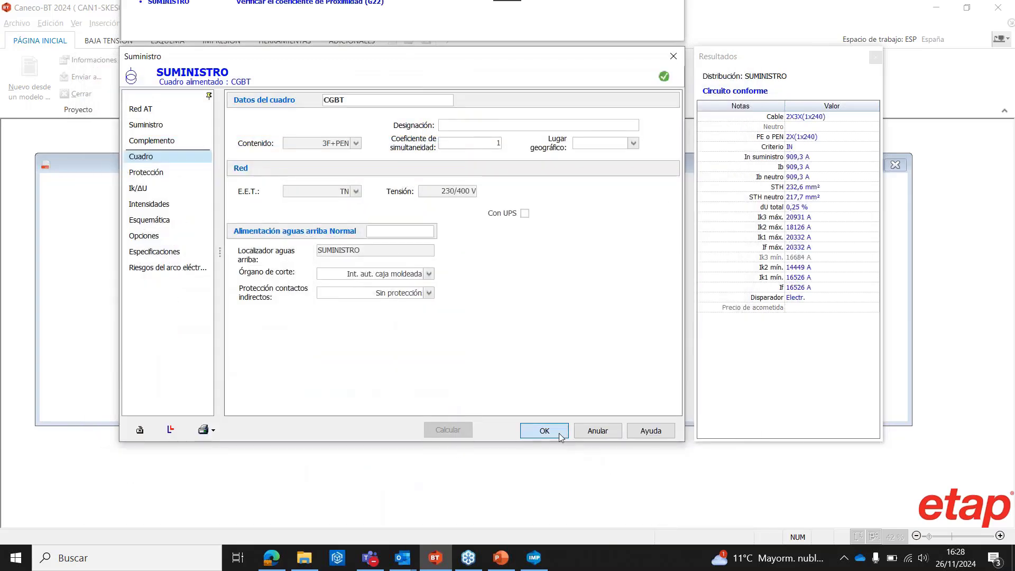
{"action": "left_click", "coordinate": [559, 433]}
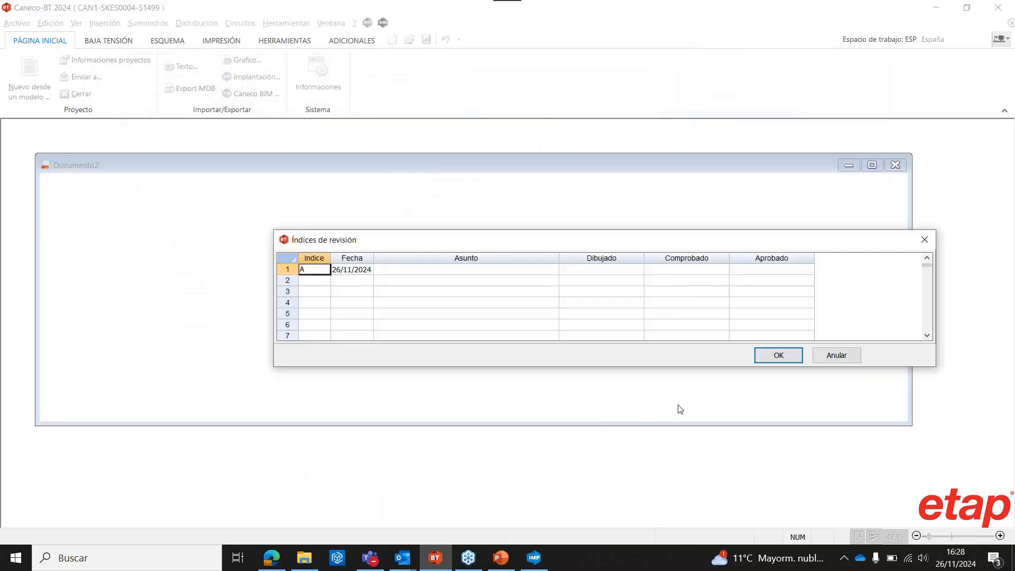
Step: Fill in revision A with the subject Demo and the names of the drafter, checker and approver, and confirm the revision indices
{"action": "left_click", "coordinate": [499, 271]}
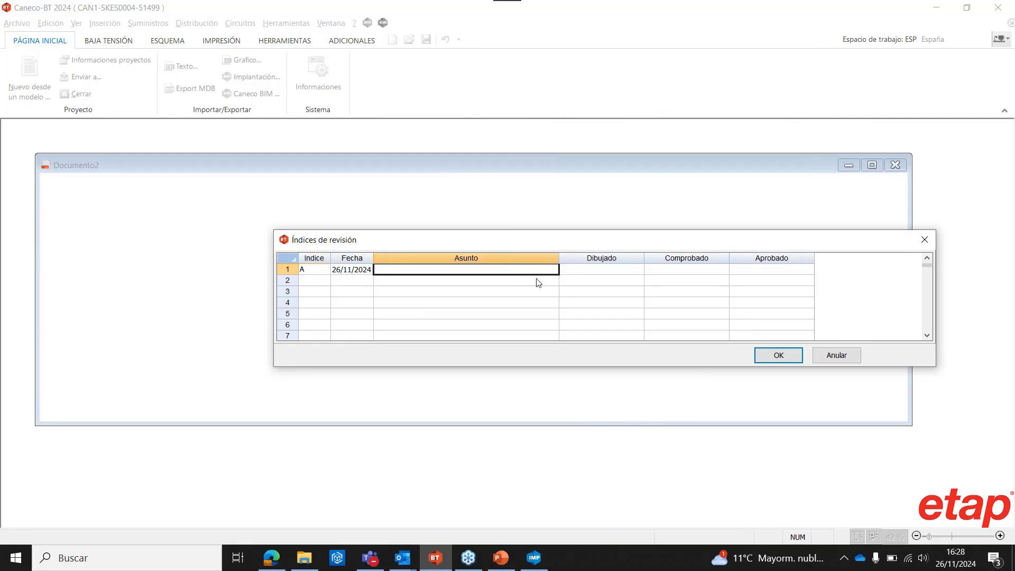
{"action": "type", "text": "Demo"}
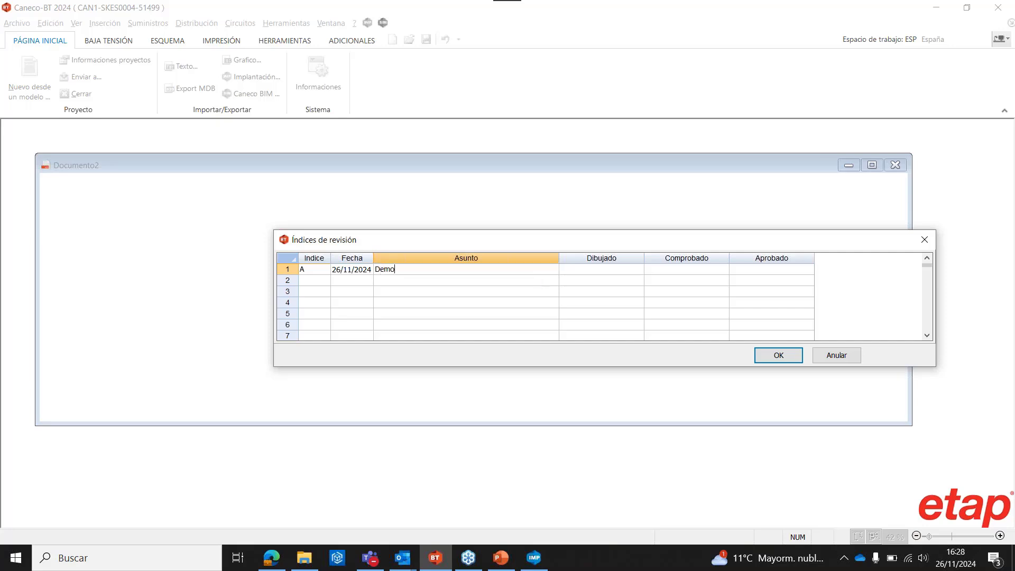
{"action": "key", "text": "Tab"}
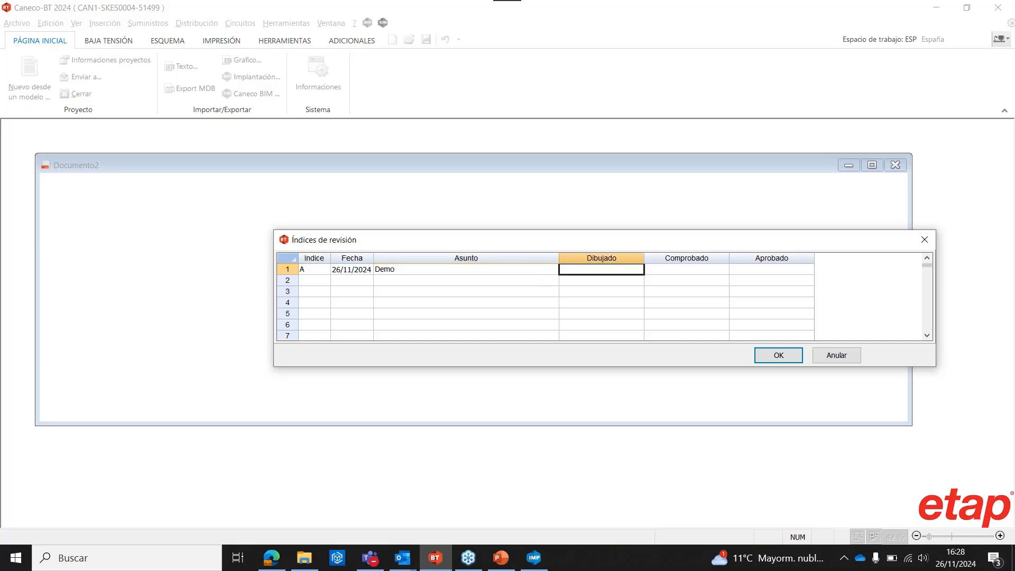
{"action": "left_click", "coordinate": [562, 269]}
{"action": "key", "text": "Tab"}
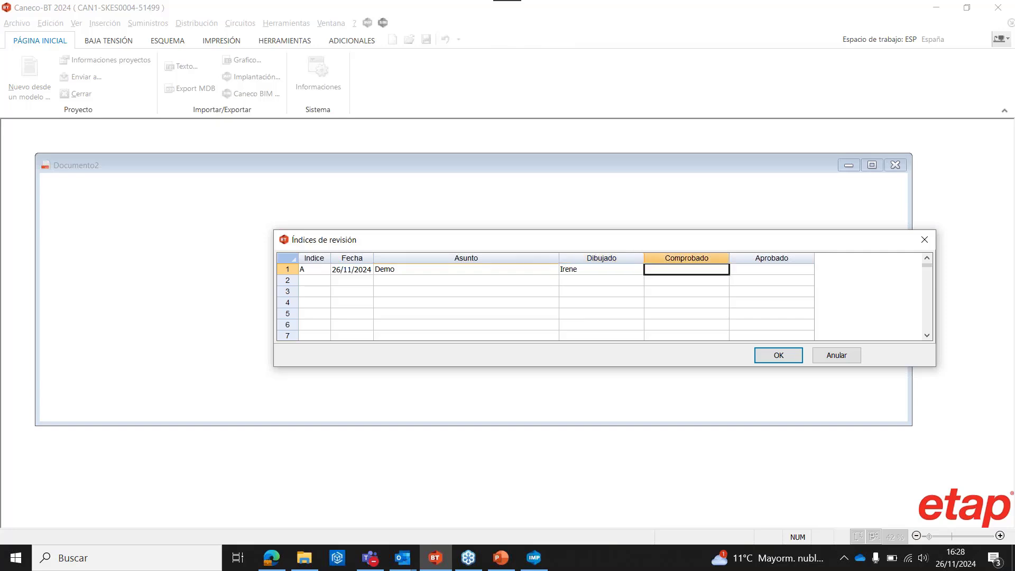
{"action": "type", "text": "Máximo"}
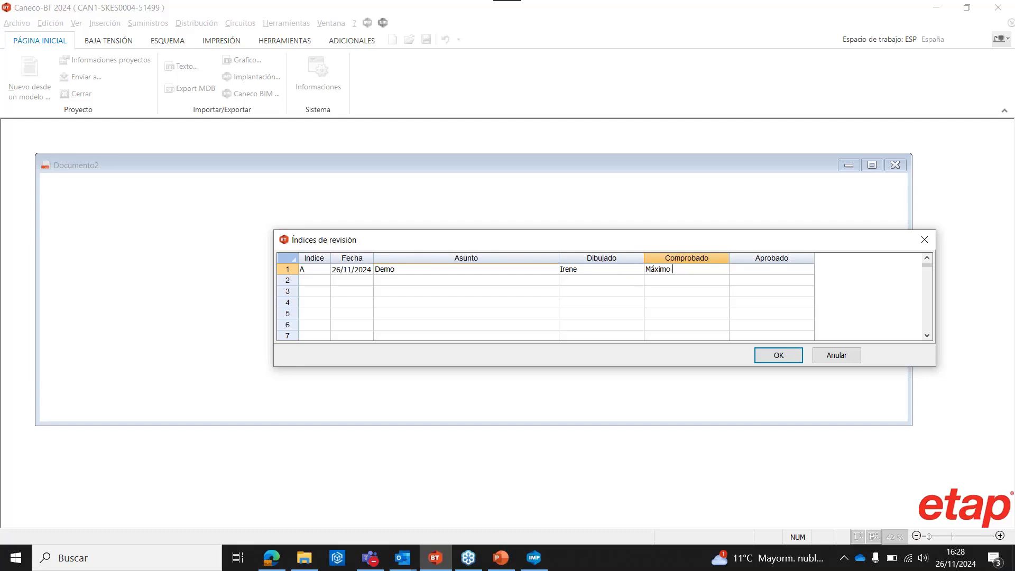
{"action": "key", "text": "Tab"}
{"action": "type", "text": "Je"}
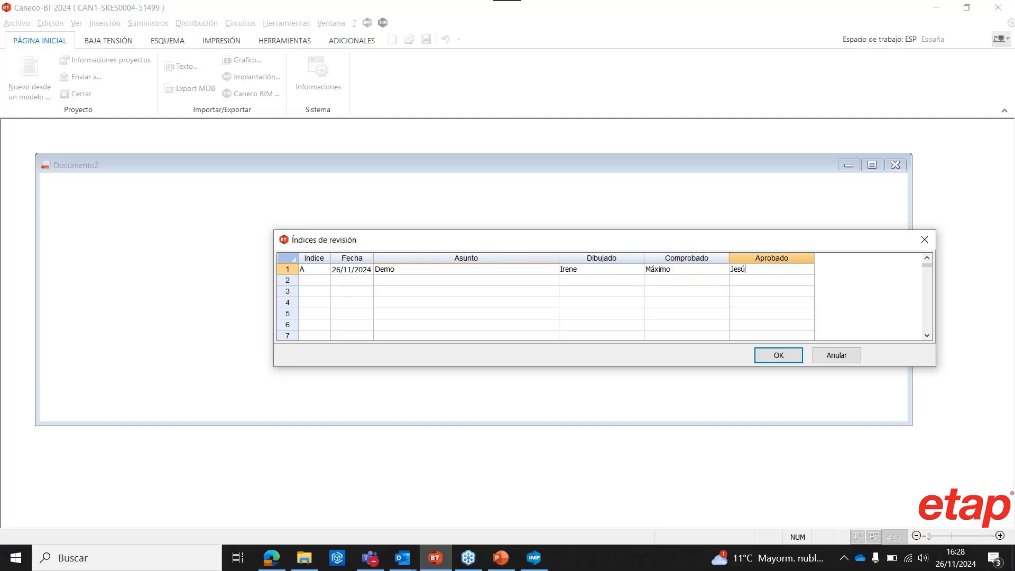
{"action": "type", "text": "sús"}
{"action": "left_click", "coordinate": [794, 360]}
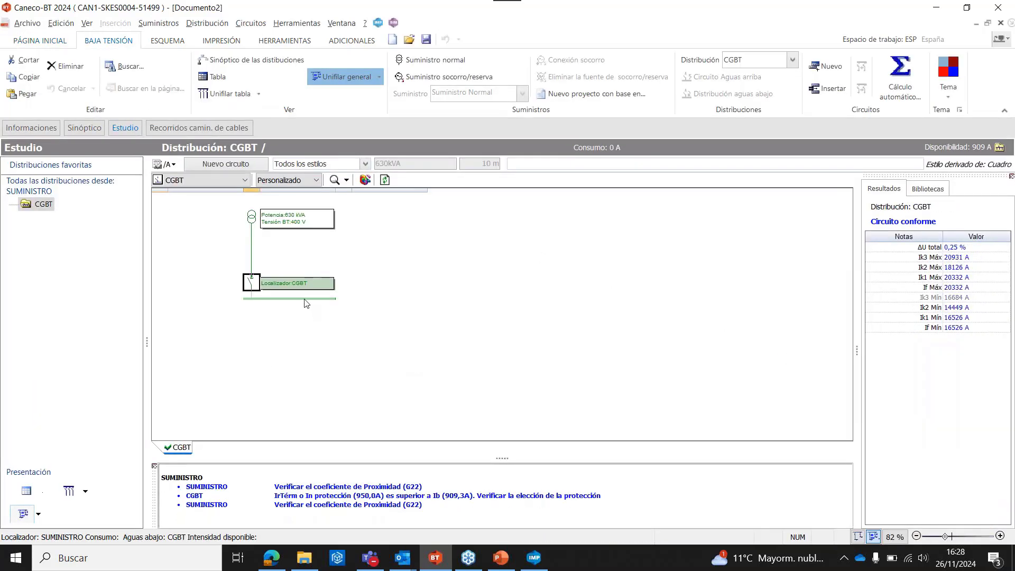
Step: Create 2 new Cuadro circuits on the CGBT busbar
{"action": "left_click", "coordinate": [304, 300]}
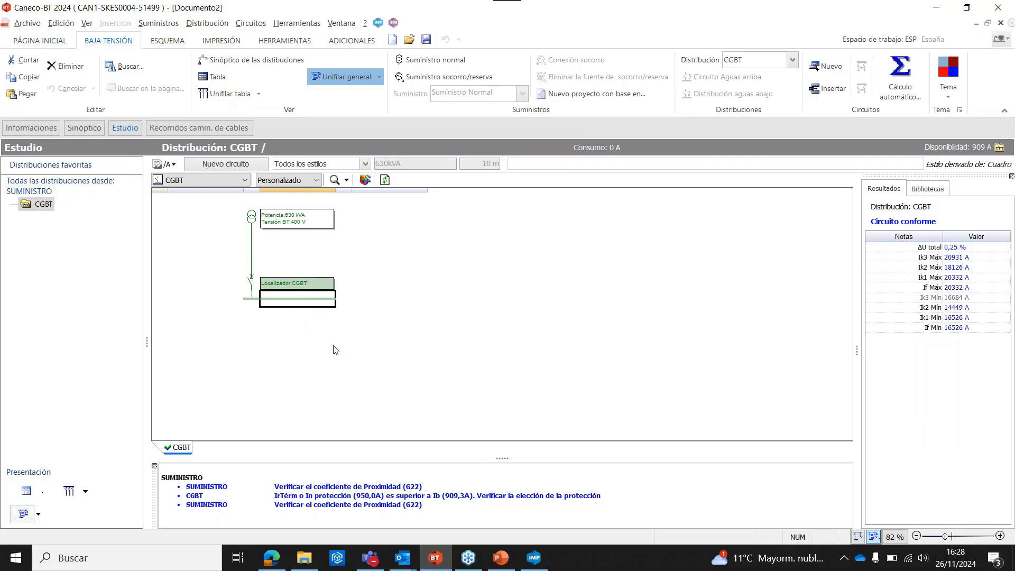
{"action": "left_click", "coordinate": [259, 168]}
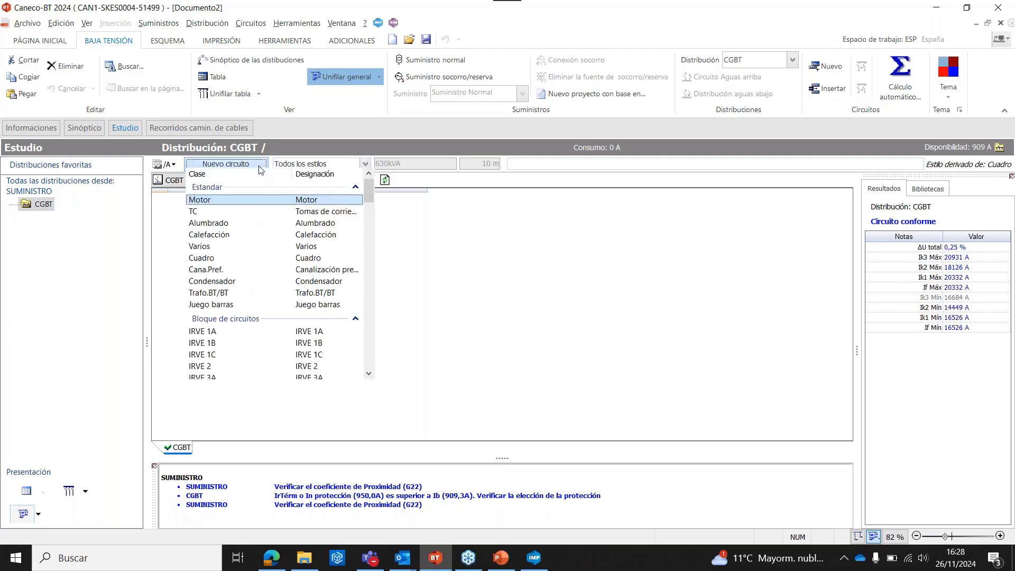
{"action": "left_click", "coordinate": [247, 262]}
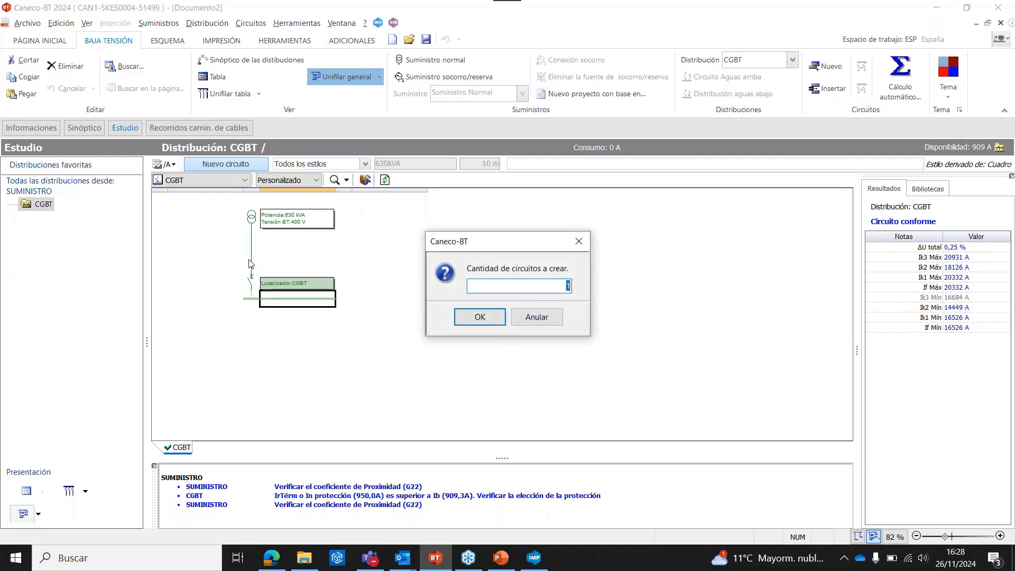
{"action": "type", "text": "2"}
{"action": "left_click", "coordinate": [489, 319]}
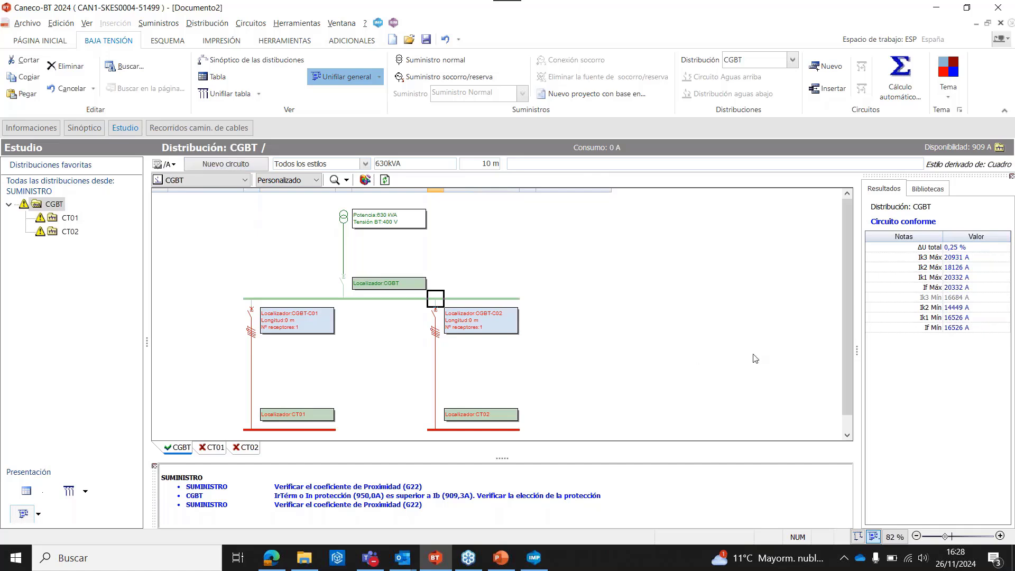
Step: Create 2 new Juego barras circuits on the CT01 board's busbar
{"action": "left_click_drag", "start_coordinate": [846, 347], "coordinate": [848, 426]}
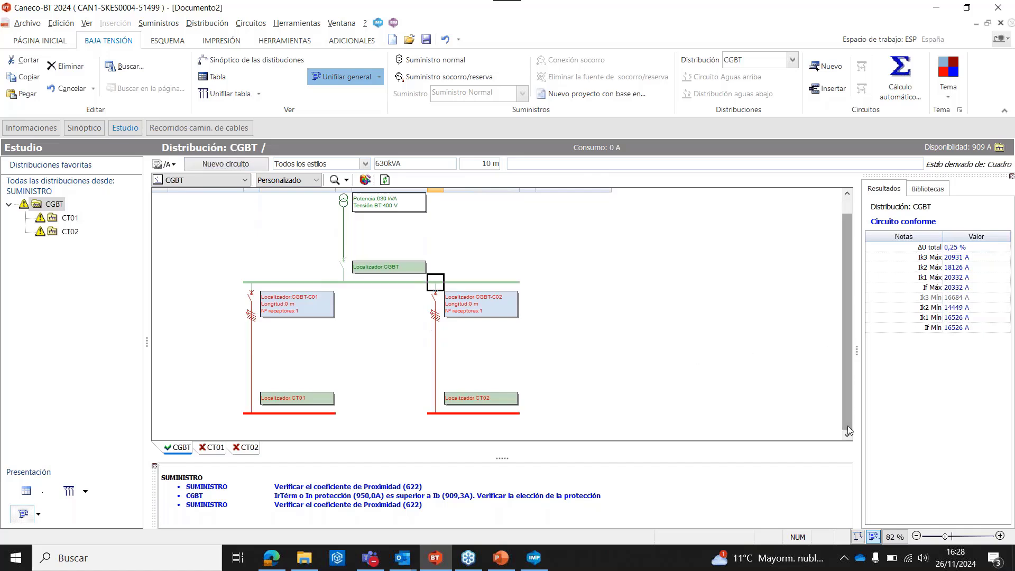
{"action": "left_click", "coordinate": [314, 413]}
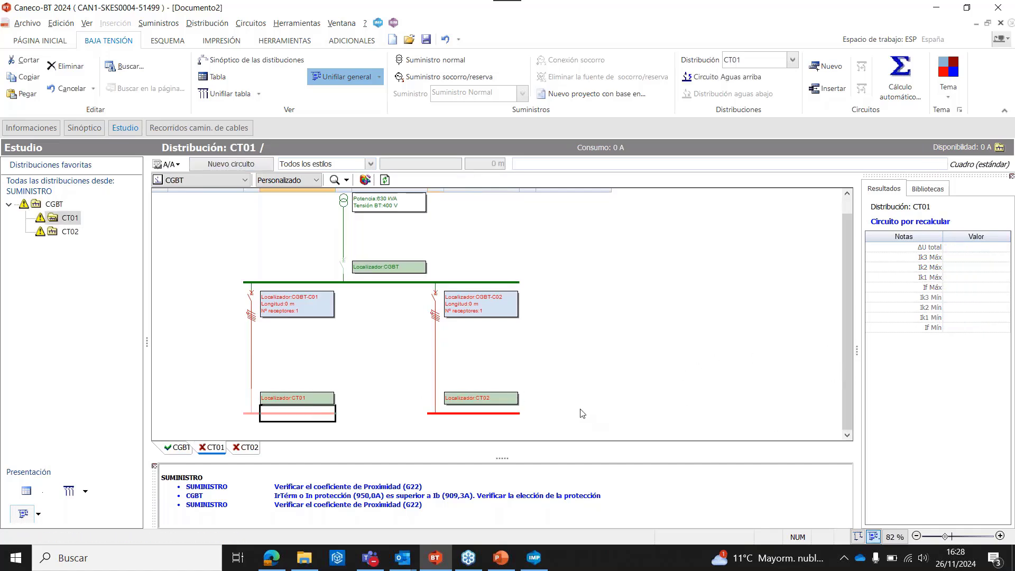
{"action": "left_click", "coordinate": [237, 164]}
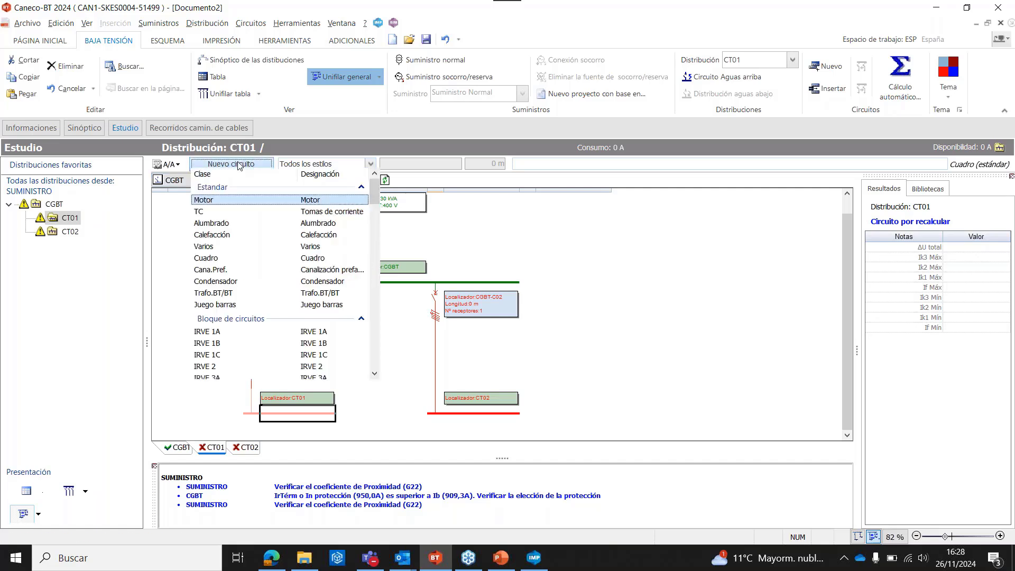
{"action": "left_click", "coordinate": [237, 305]}
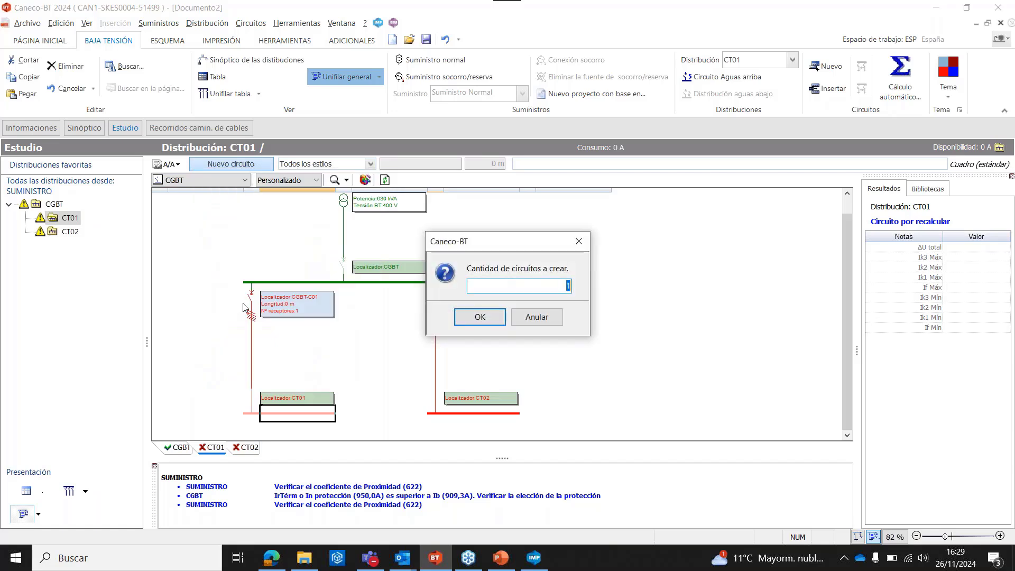
{"action": "type", "text": "2"}
{"action": "left_click", "coordinate": [480, 318]}
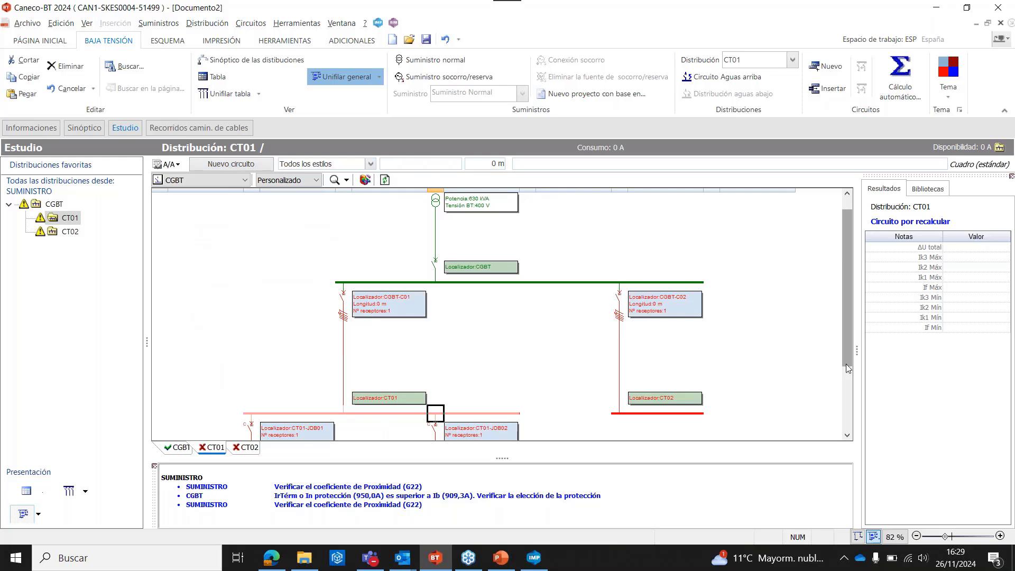
Step: Create 5 new TC (Tomas de corriente) circuits on the CT01-JDB01 busbar
{"action": "left_click", "coordinate": [846, 407]}
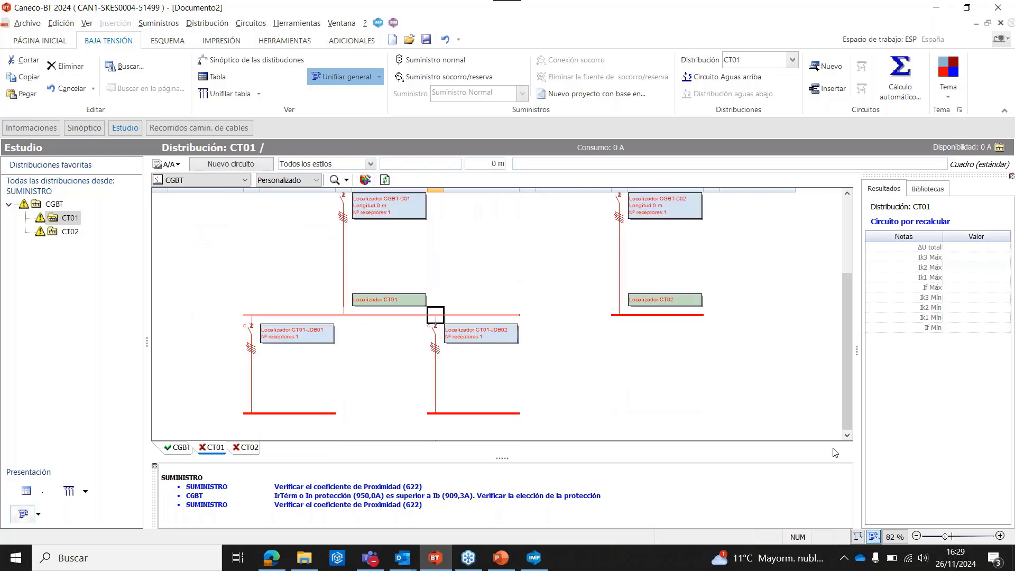
{"action": "left_click", "coordinate": [916, 536]}
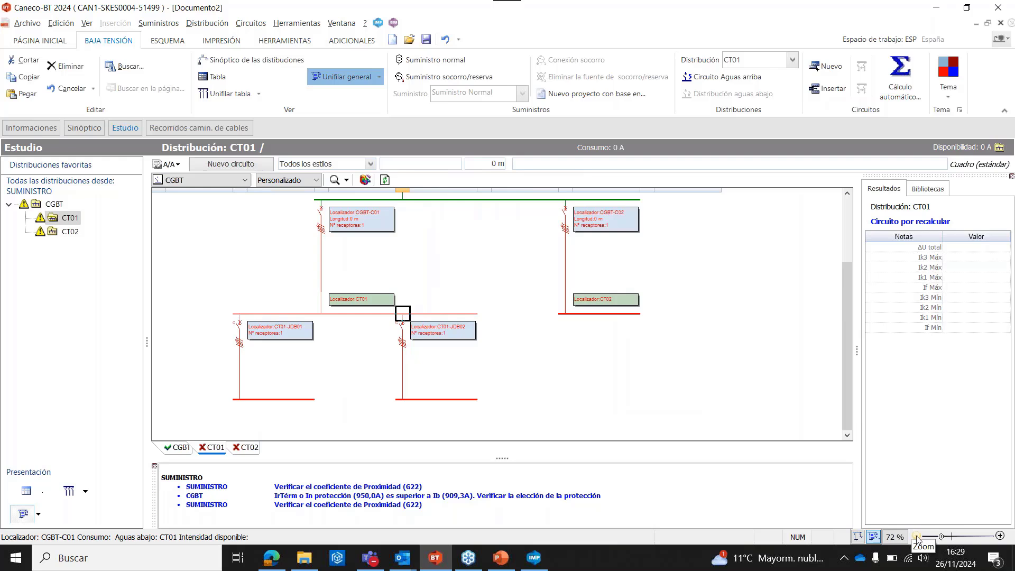
{"action": "left_click", "coordinate": [916, 536]}
{"action": "left_click", "coordinate": [259, 388]}
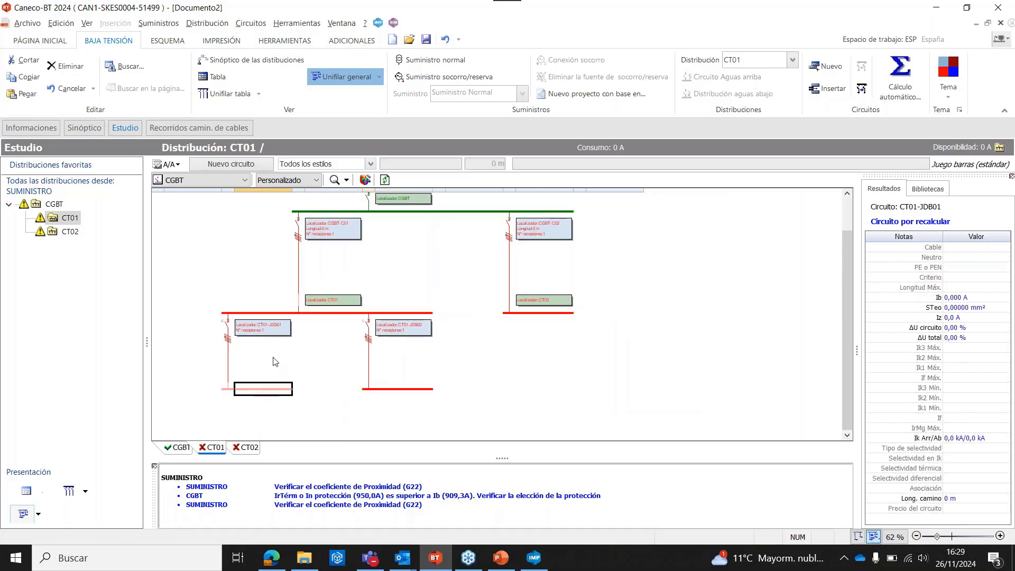
{"action": "left_click", "coordinate": [256, 165]}
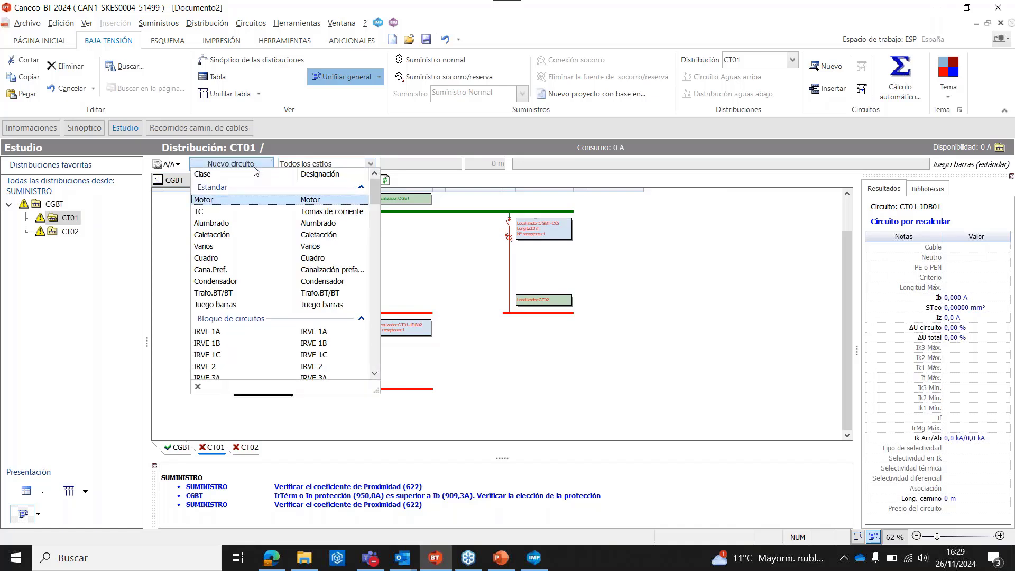
{"action": "left_click", "coordinate": [236, 212]}
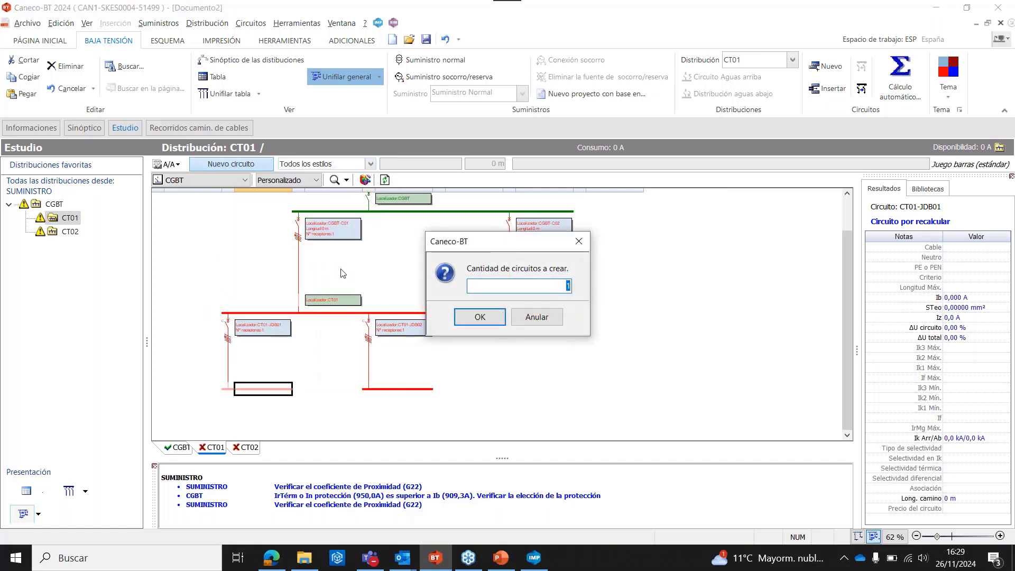
{"action": "type", "text": "5"}
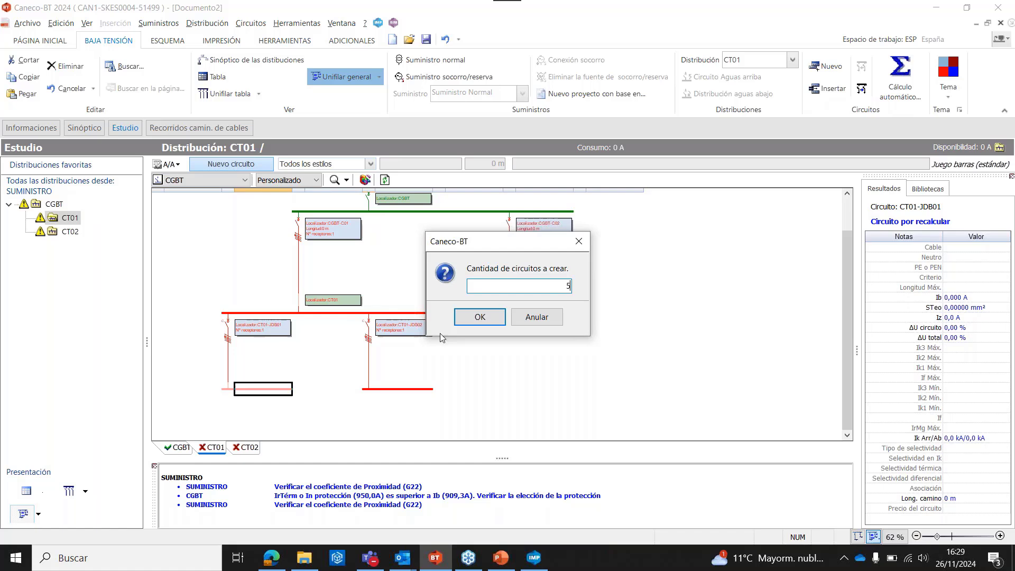
{"action": "left_click", "coordinate": [477, 317]}
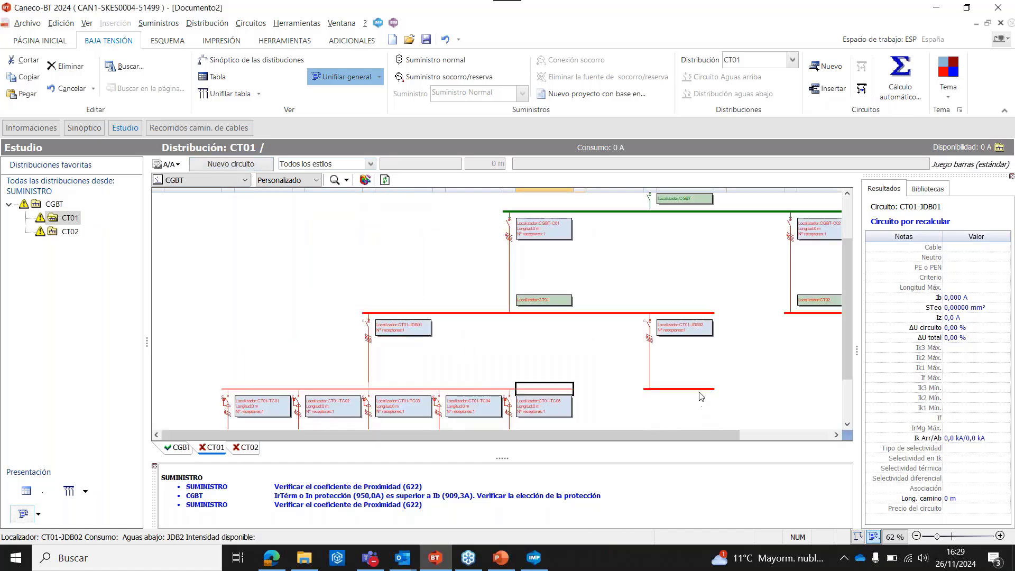
Step: Create 4 new Alumbrado circuits on the CT01-JDB02 busbar
{"action": "left_click", "coordinate": [699, 390]}
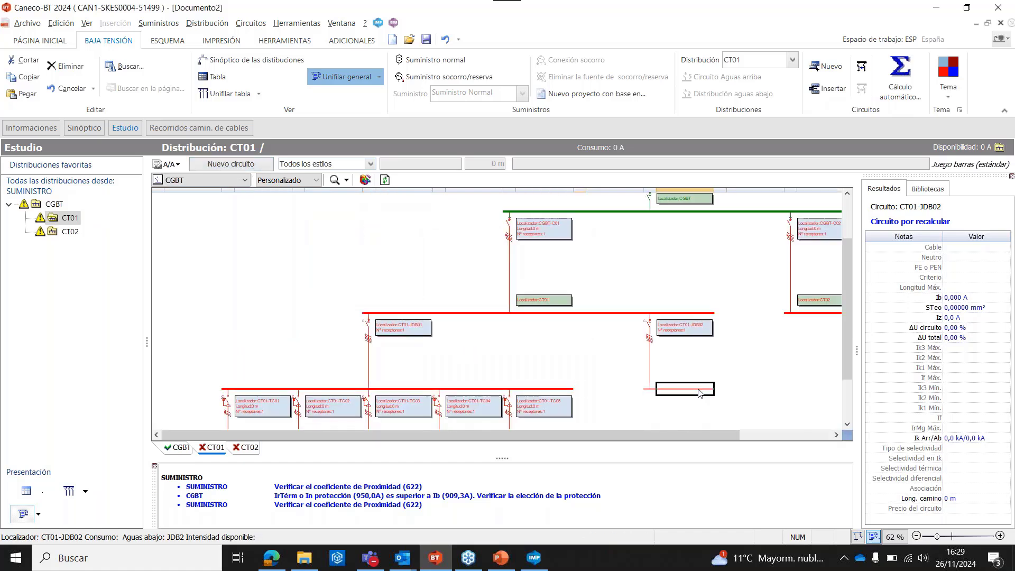
{"action": "left_click", "coordinate": [214, 166]}
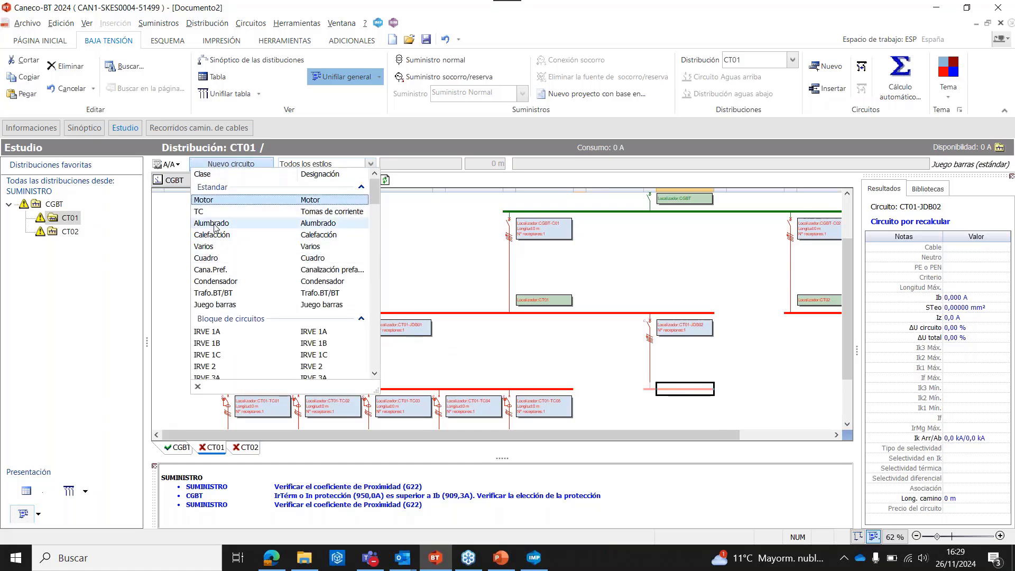
{"action": "left_click", "coordinate": [214, 228]}
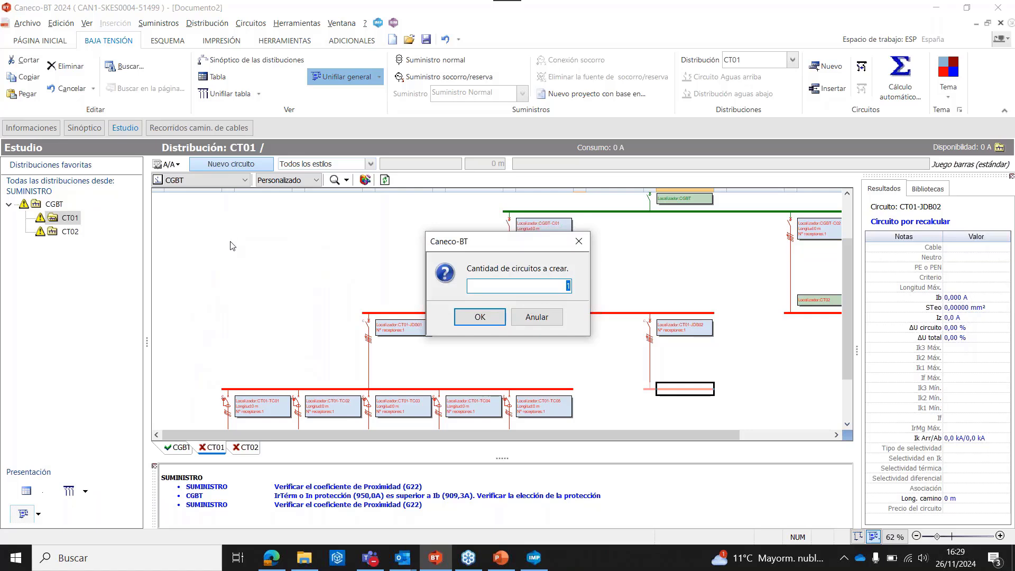
{"action": "type", "text": "4"}
{"action": "left_click", "coordinate": [494, 320]}
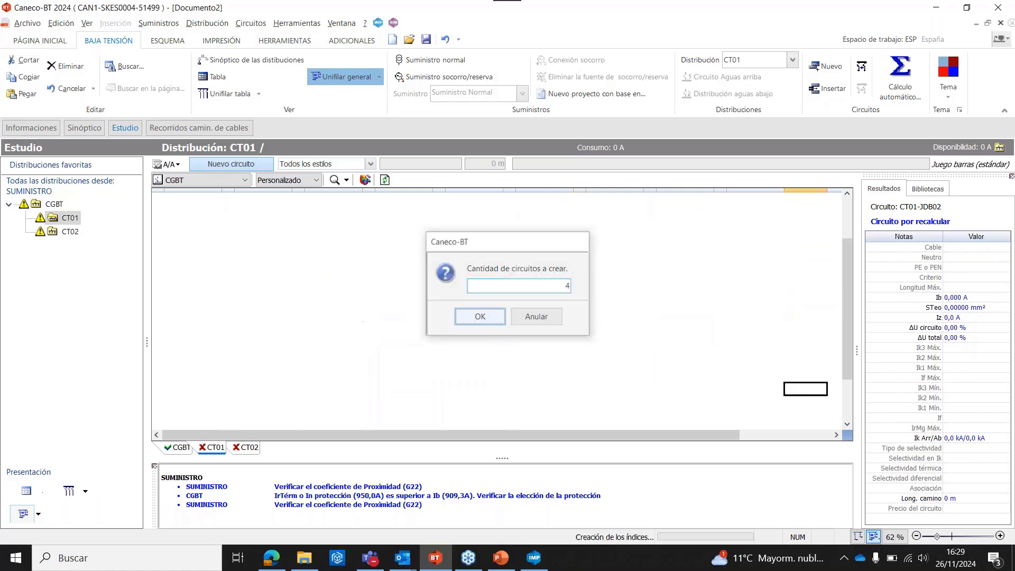
Step: Create 3 new Motor circuits on the CT02 board's busbar
{"action": "left_click", "coordinate": [839, 436]}
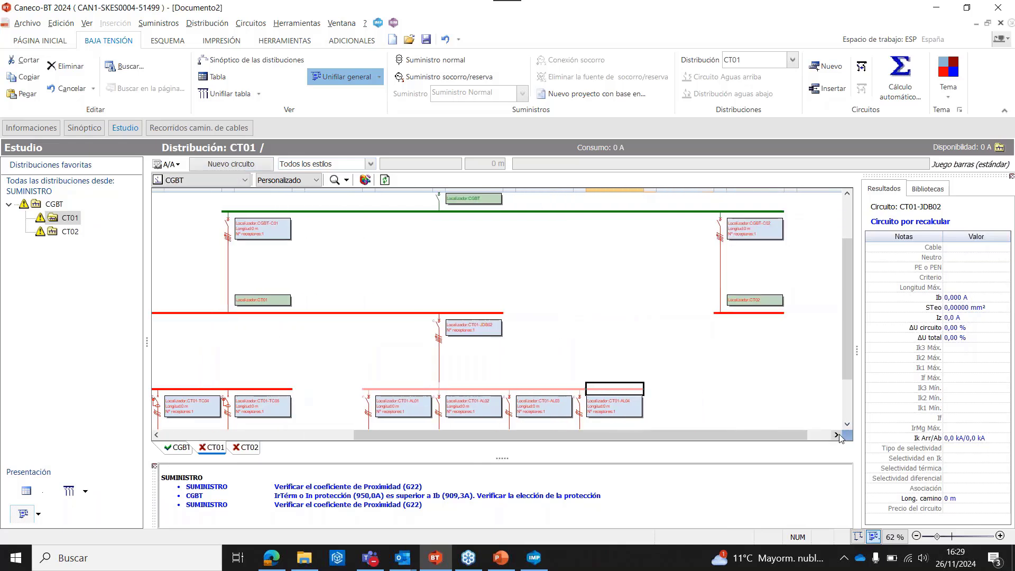
{"action": "left_click", "coordinate": [838, 436]}
{"action": "left_click", "coordinate": [749, 312]}
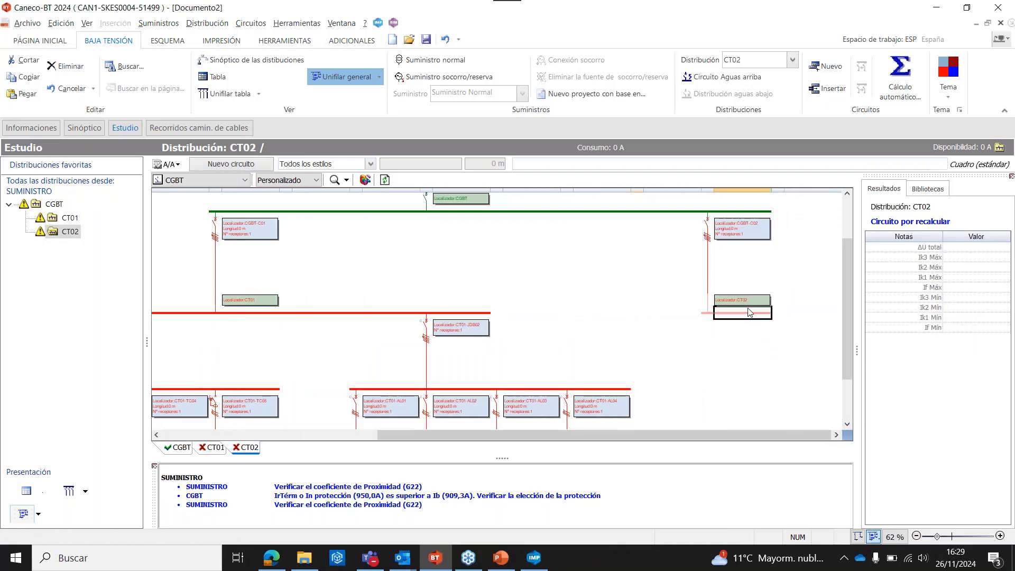
{"action": "left_click", "coordinate": [267, 166]}
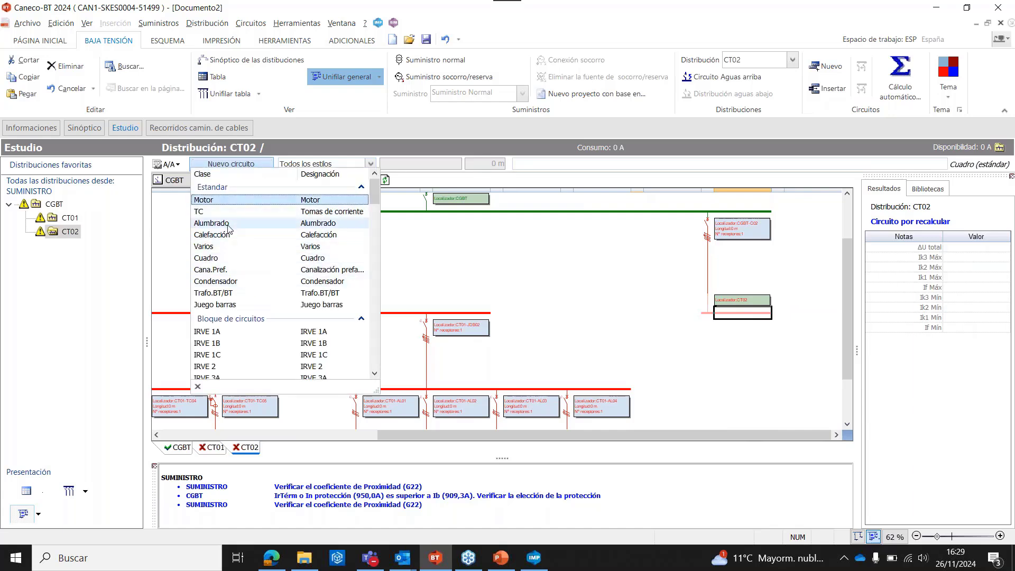
{"action": "left_click", "coordinate": [267, 222]}
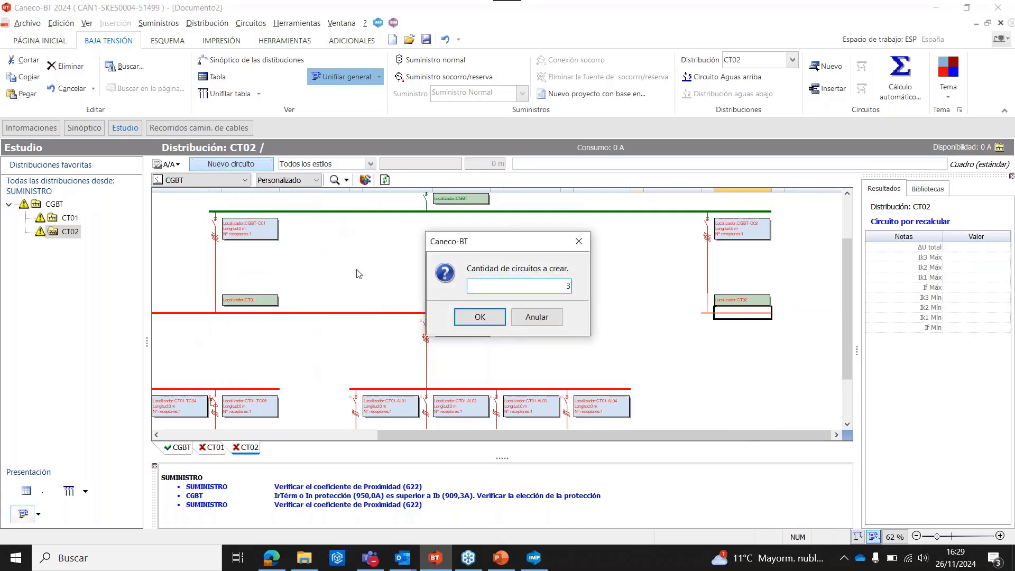
{"action": "left_click", "coordinate": [479, 317]}
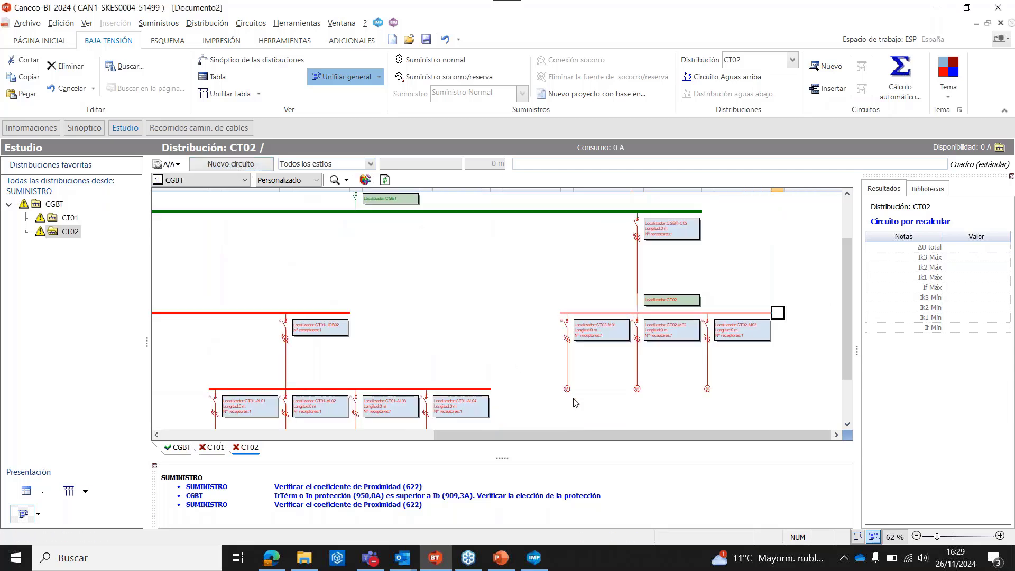
Step: Examine the complete single-line diagram of the installation and the Unifilar tabla view of the CT02 distribution
{"action": "left_click_drag", "start_coordinate": [687, 435], "coordinate": [528, 442]}
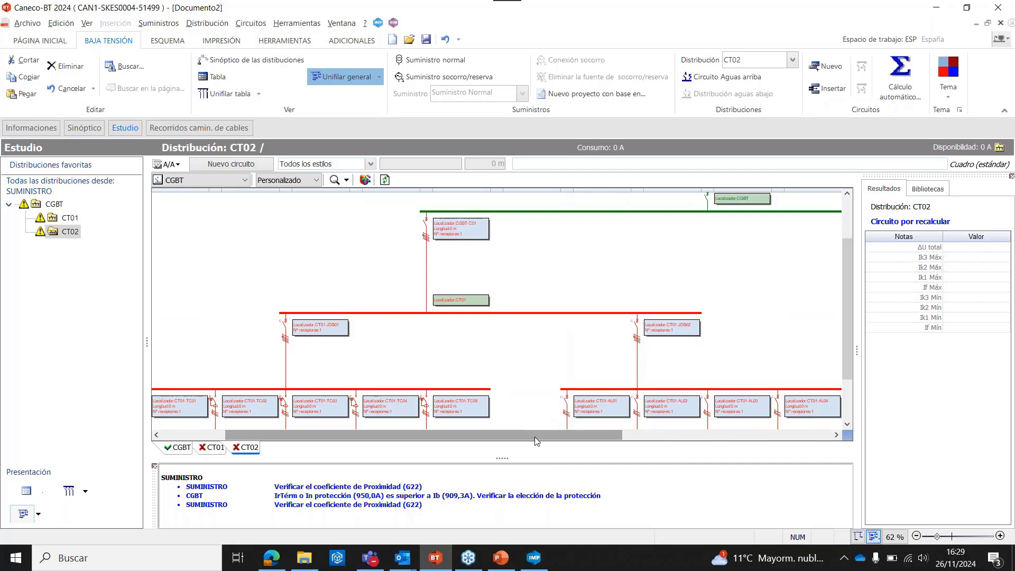
{"action": "left_click", "coordinate": [919, 536]}
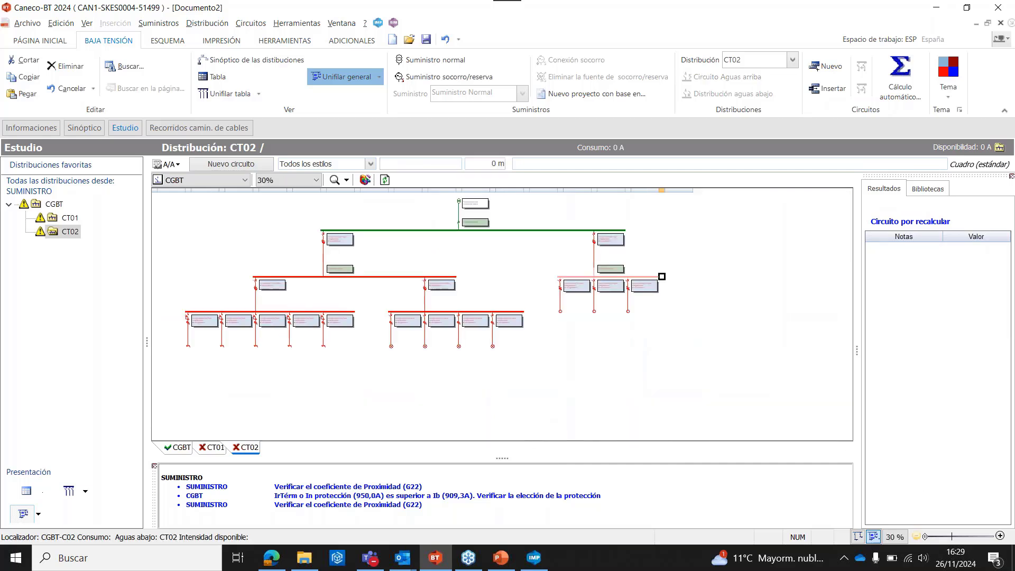
{"action": "left_click", "coordinate": [1000, 536]}
{"action": "left_click_drag", "start_coordinate": [639, 433], "coordinate": [522, 420]}
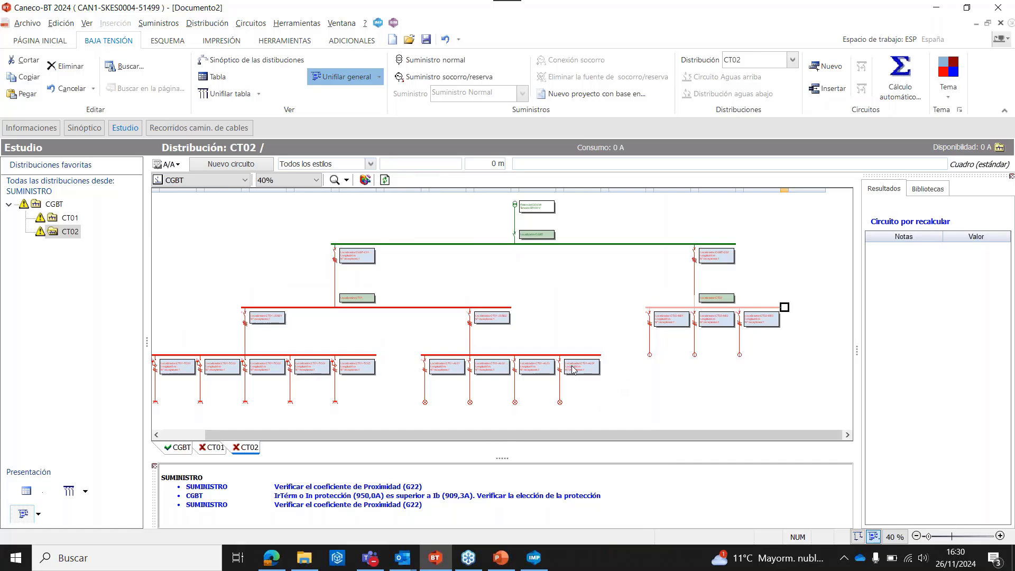
{"action": "left_click", "coordinate": [223, 94]}
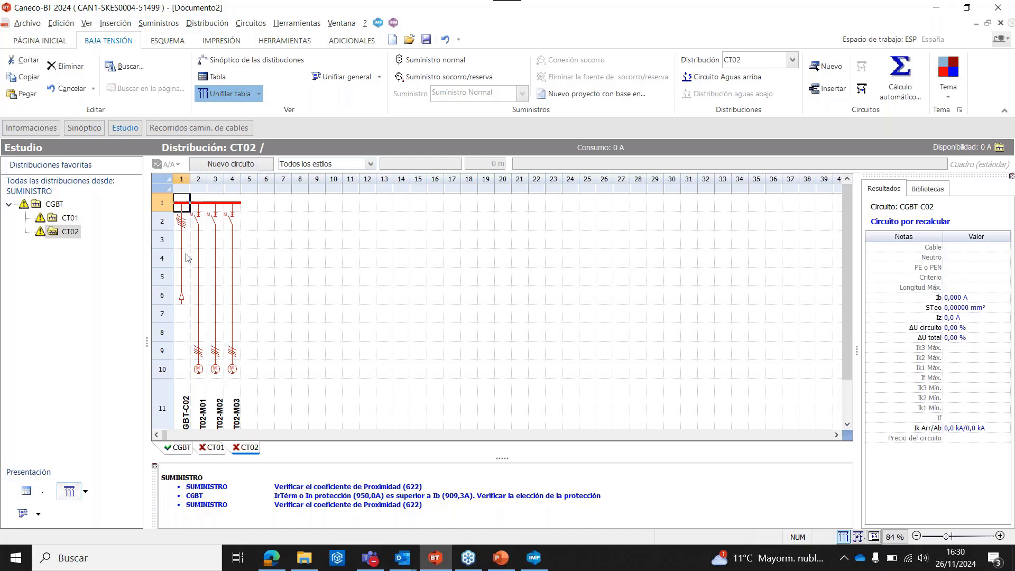
Step: Show the CT02 circuits as a table and set the consumption of all three motors, CT02-M01 to CT02-M03, to 10kW
{"action": "left_click", "coordinate": [217, 77]}
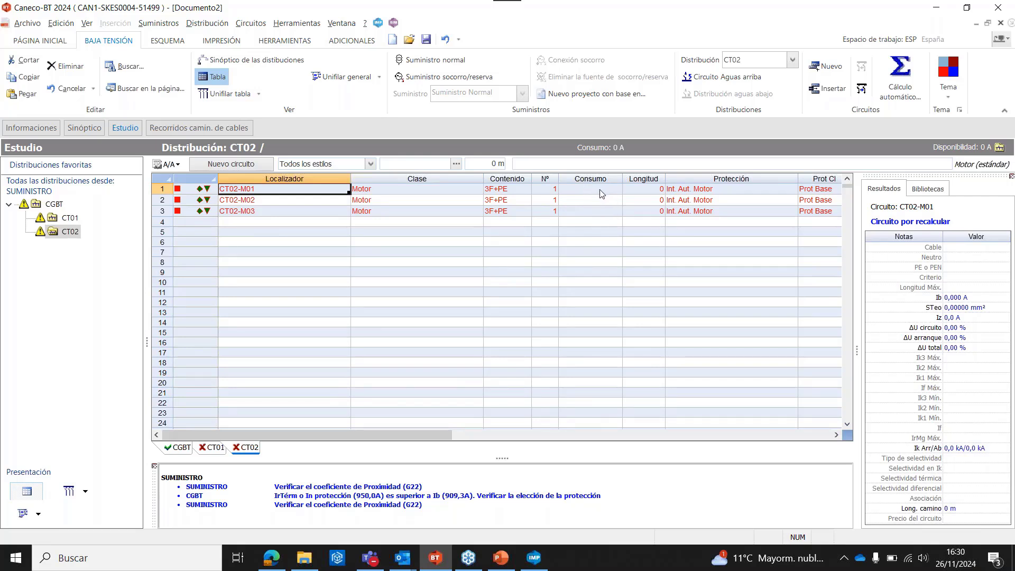
{"action": "left_click", "coordinate": [600, 191]}
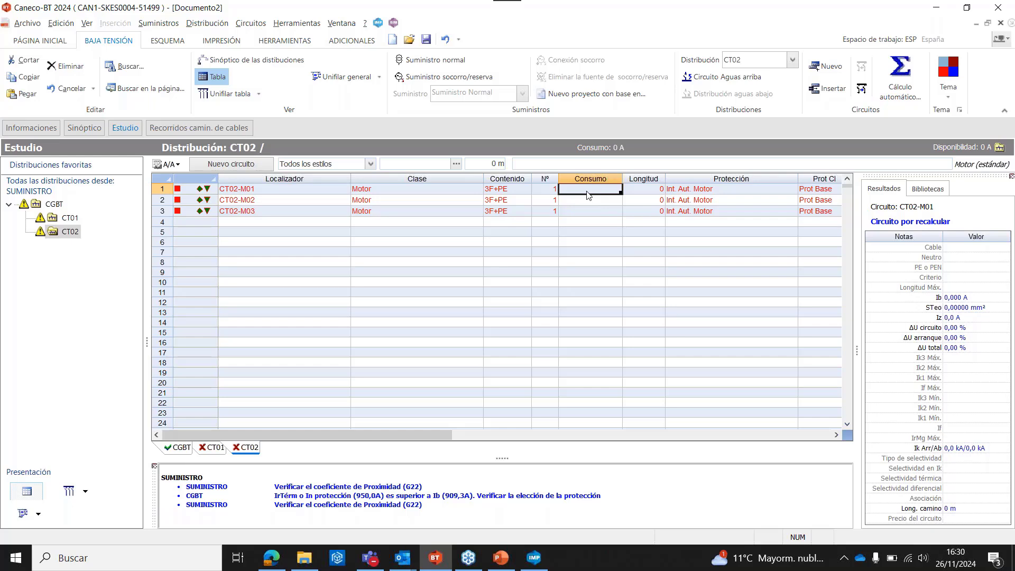
{"action": "left_click", "coordinate": [457, 165]}
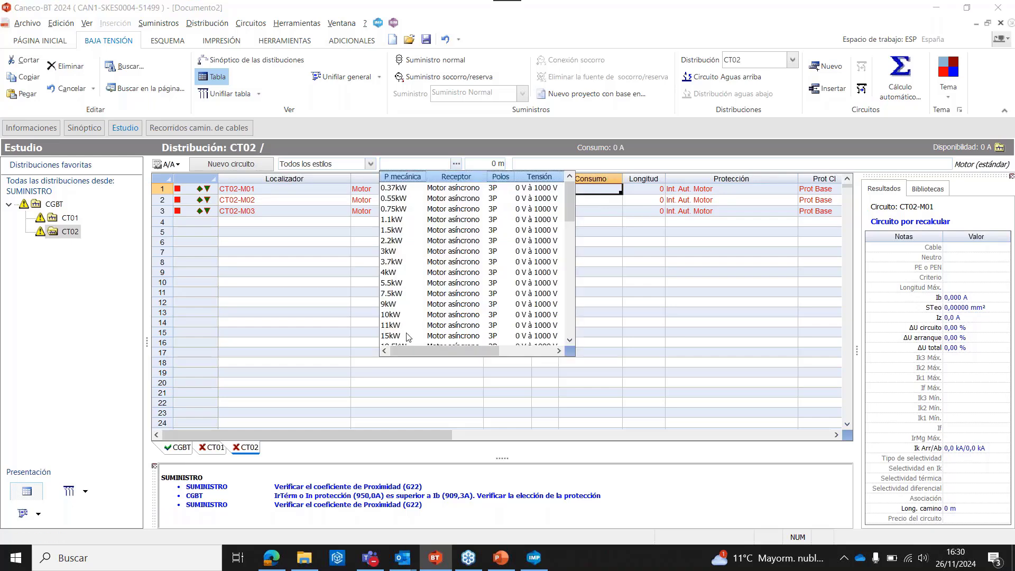
{"action": "scroll", "coordinate": [456, 319], "scroll_direction": "down", "scroll_amount": 2}
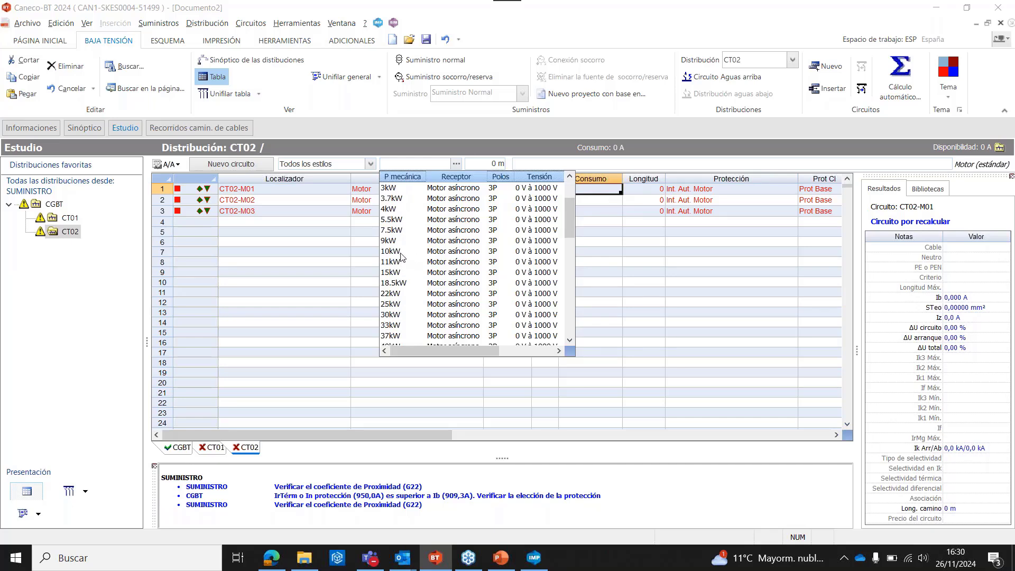
{"action": "left_click", "coordinate": [400, 257]}
{"action": "left_click", "coordinate": [629, 201]}
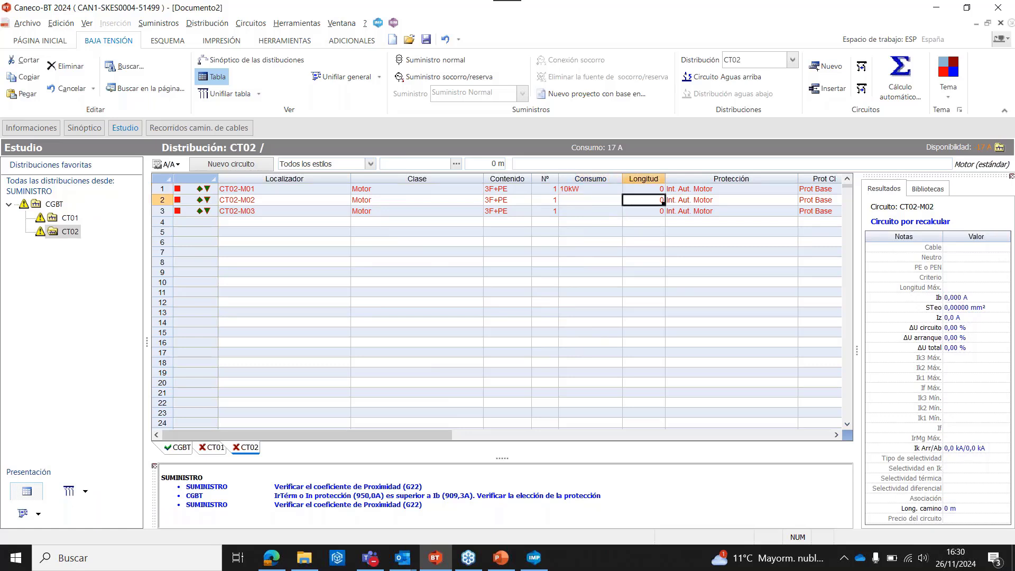
{"action": "left_click", "coordinate": [606, 190]}
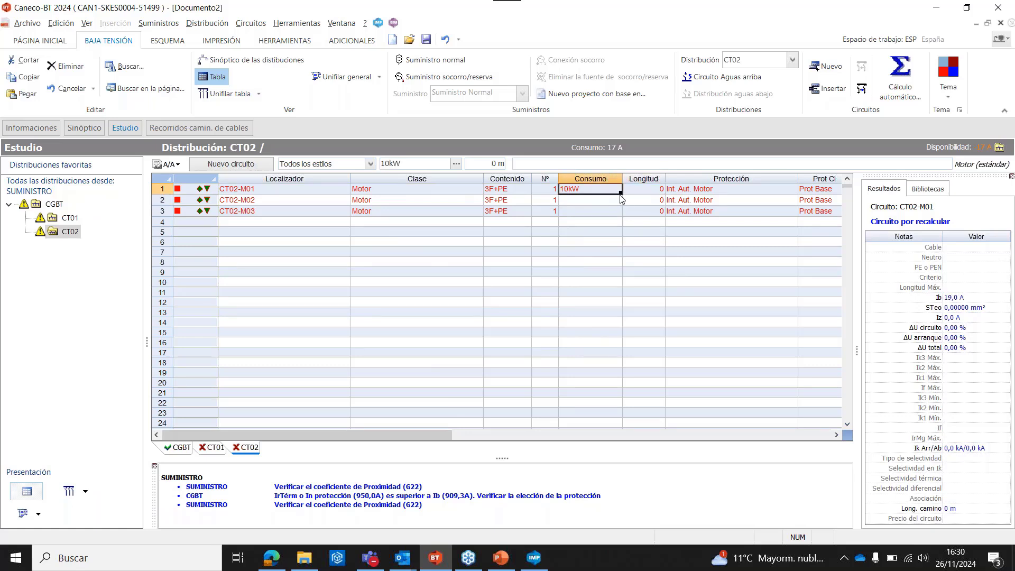
{"action": "left_click_drag", "start_coordinate": [620, 192], "coordinate": [618, 212]}
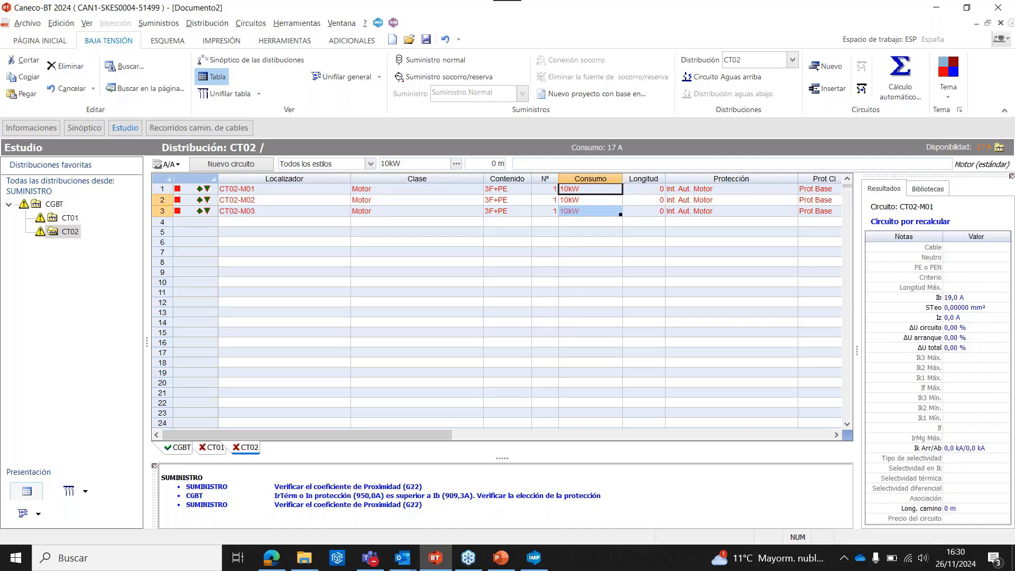
Step: Set the cable length of all three CT02 motor circuits to 5 m
{"action": "key", "text": "Right"}
{"action": "type", "text": "5"}
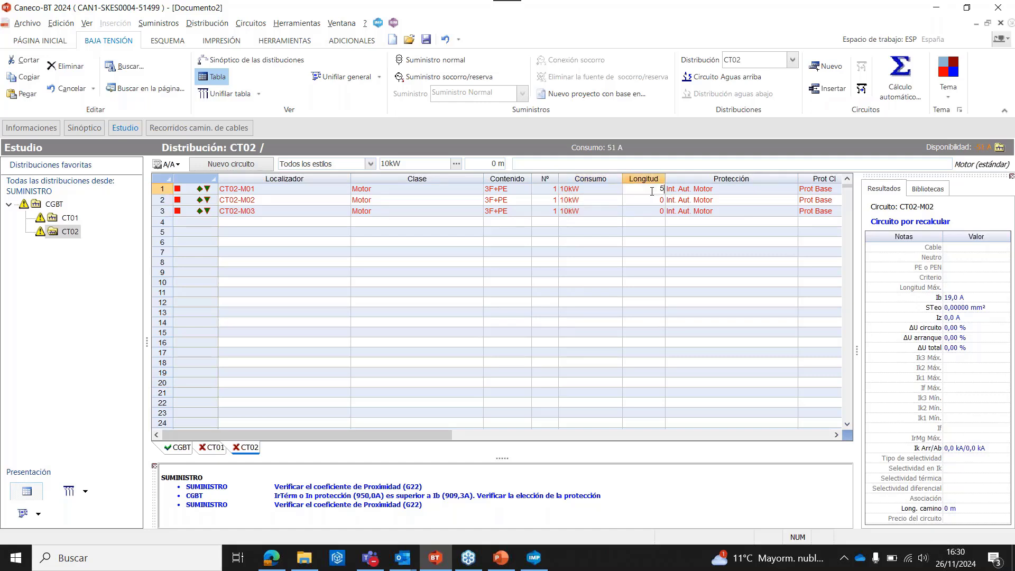
{"action": "key", "text": "Return"}
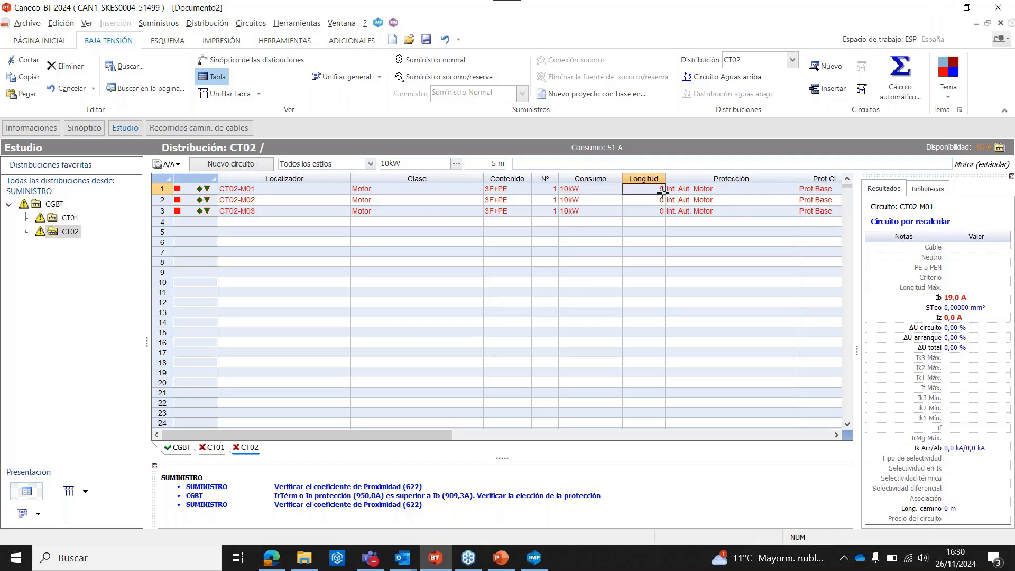
{"action": "left_click_drag", "start_coordinate": [664, 194], "coordinate": [658, 211]}
{"action": "left_click", "coordinate": [761, 201]}
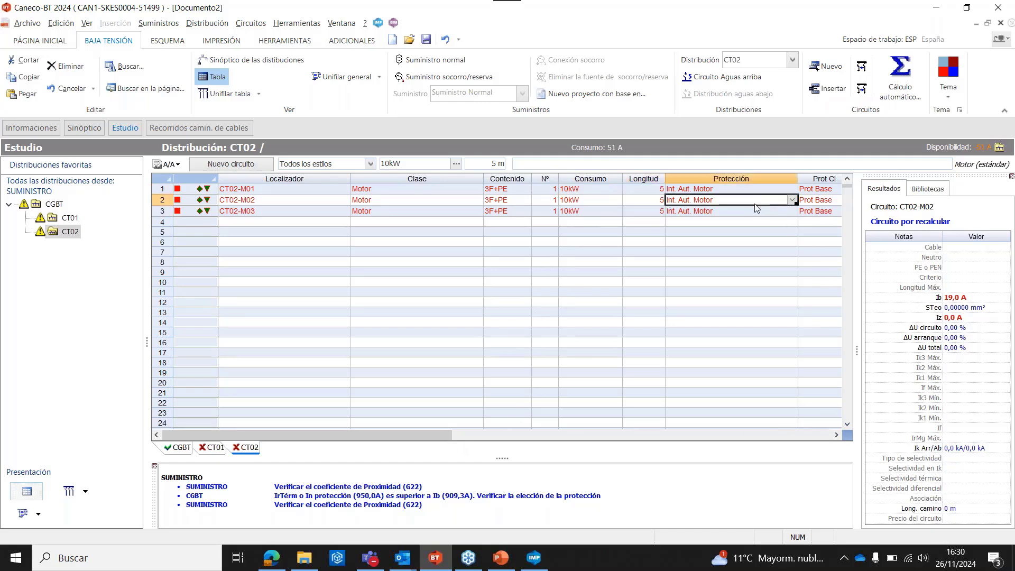
Step: Examine the remaining parameter columns of the CT02 motor circuits, including installation method, correction factors, simultaneity and power factor
{"action": "left_click", "coordinate": [836, 434]}
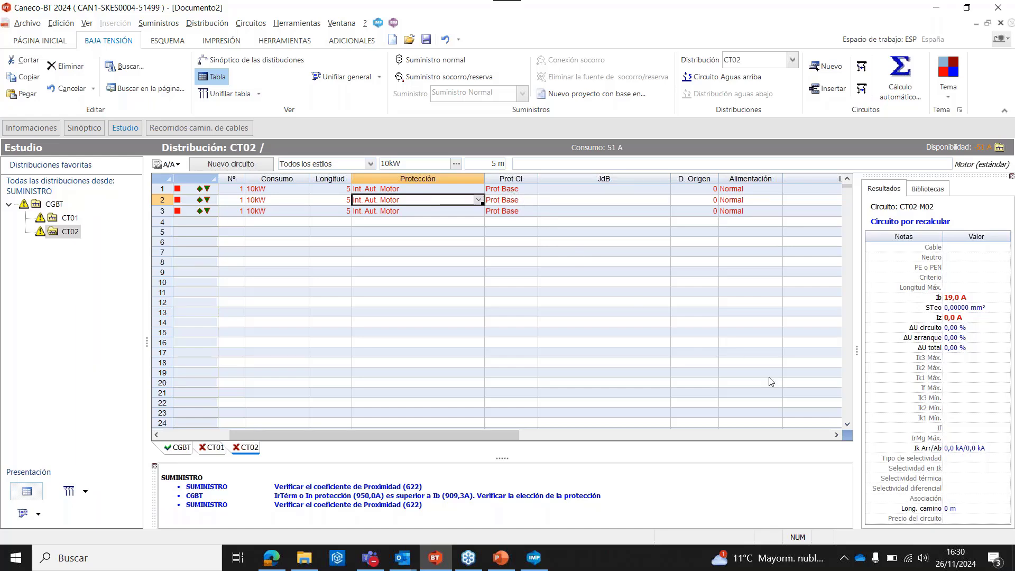
{"action": "left_click", "coordinate": [836, 434]}
{"action": "left_click", "coordinate": [836, 434]}
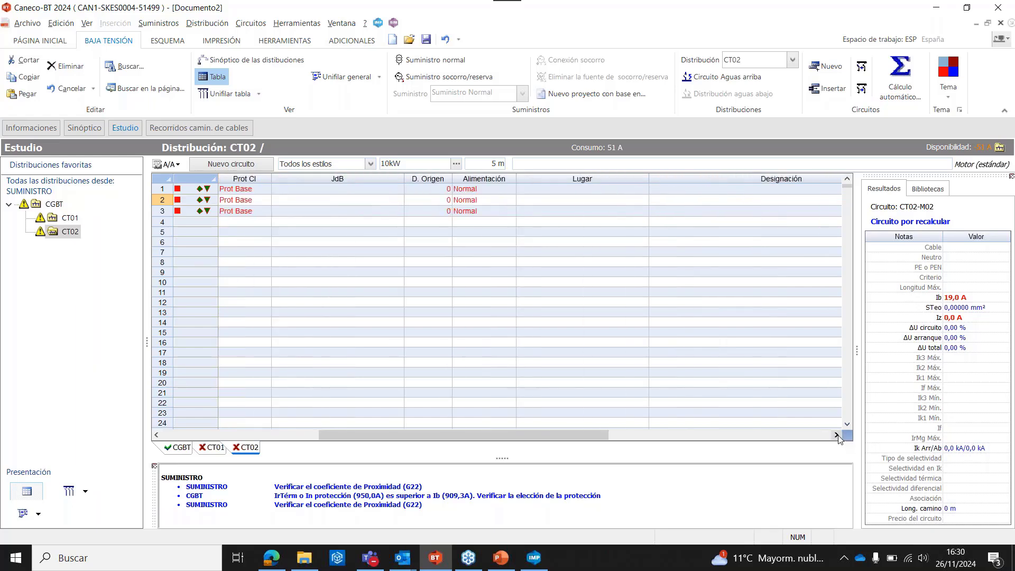
{"action": "left_click", "coordinate": [836, 435]}
{"action": "left_click", "coordinate": [836, 435]}
{"action": "left_click", "coordinate": [836, 434]}
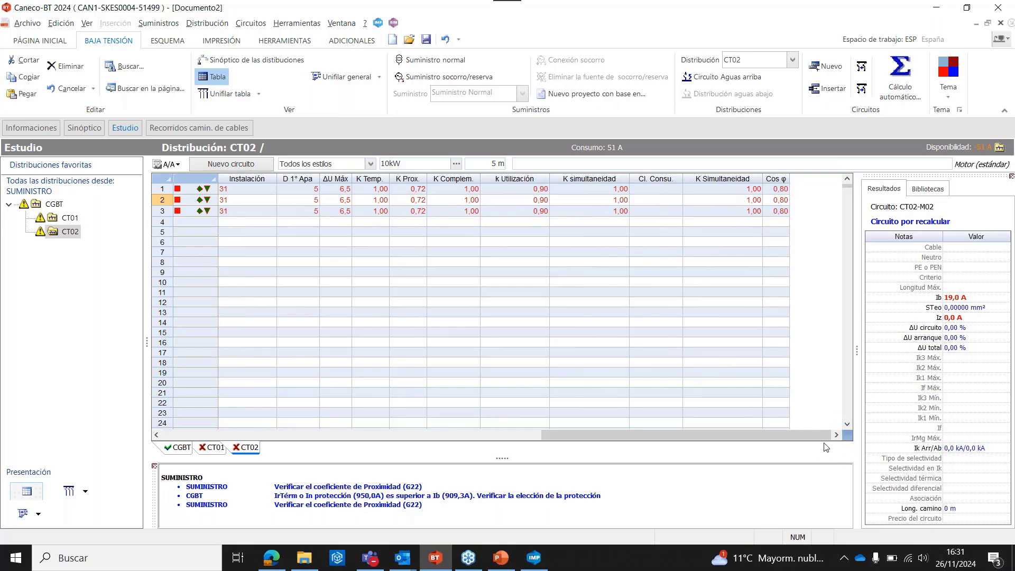
{"action": "left_click_drag", "start_coordinate": [820, 437], "coordinate": [315, 439]}
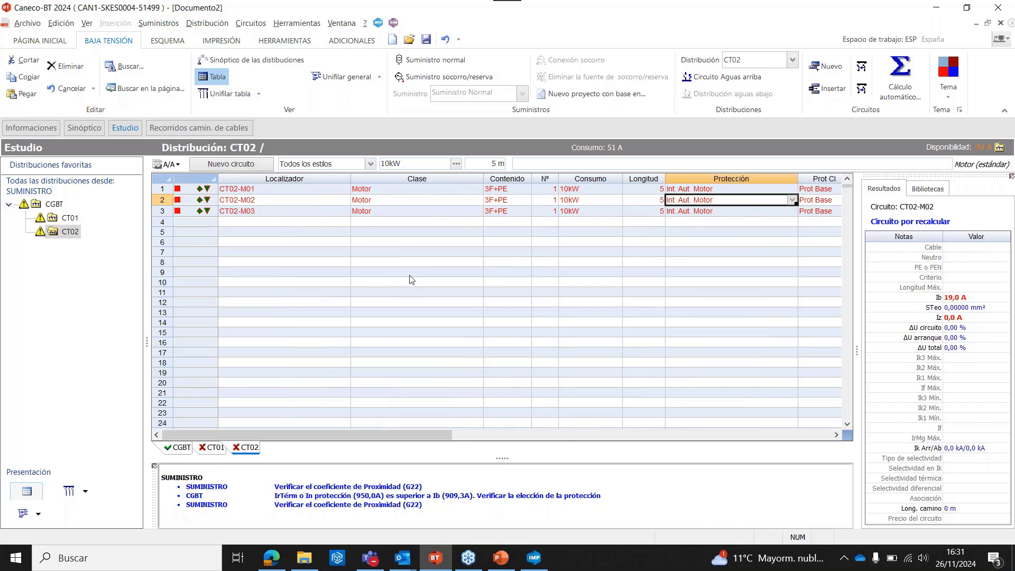
Step: Show the CT01 distribution's circuits and set the consumption of the CT01-JDB01 busbar to 50A
{"action": "left_click", "coordinate": [214, 449]}
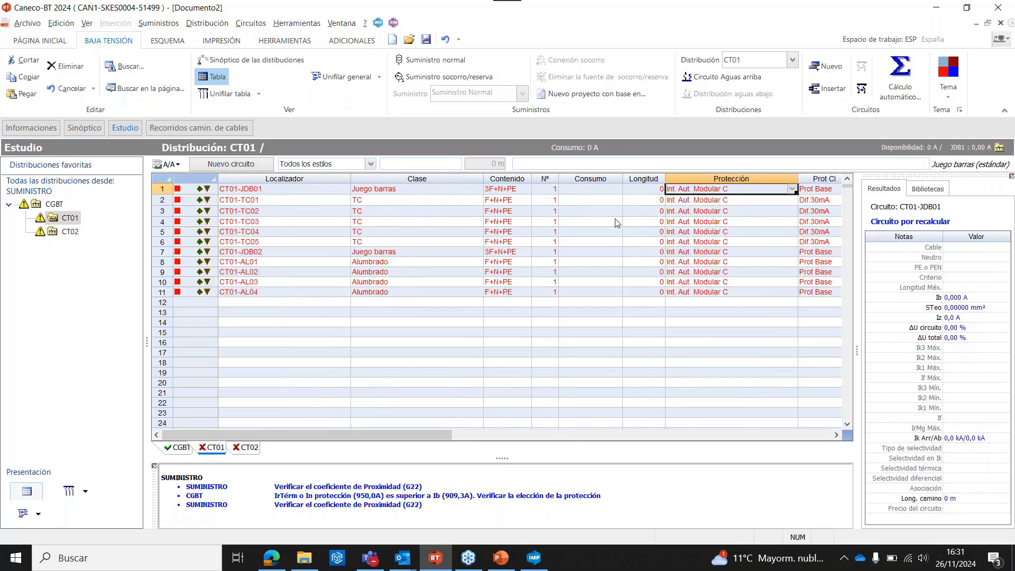
{"action": "left_click", "coordinate": [614, 193]}
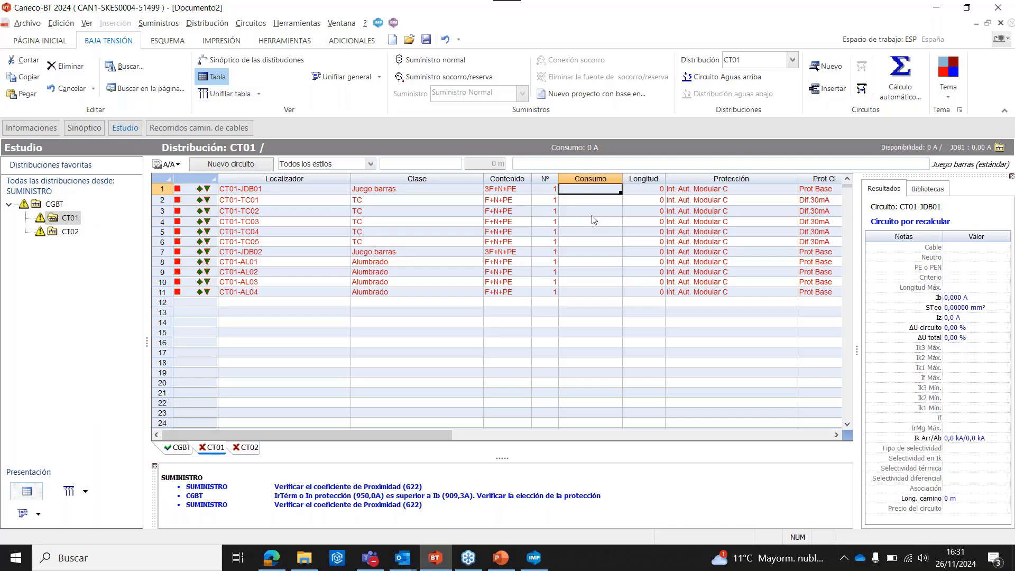
{"action": "type", "text": "50"}
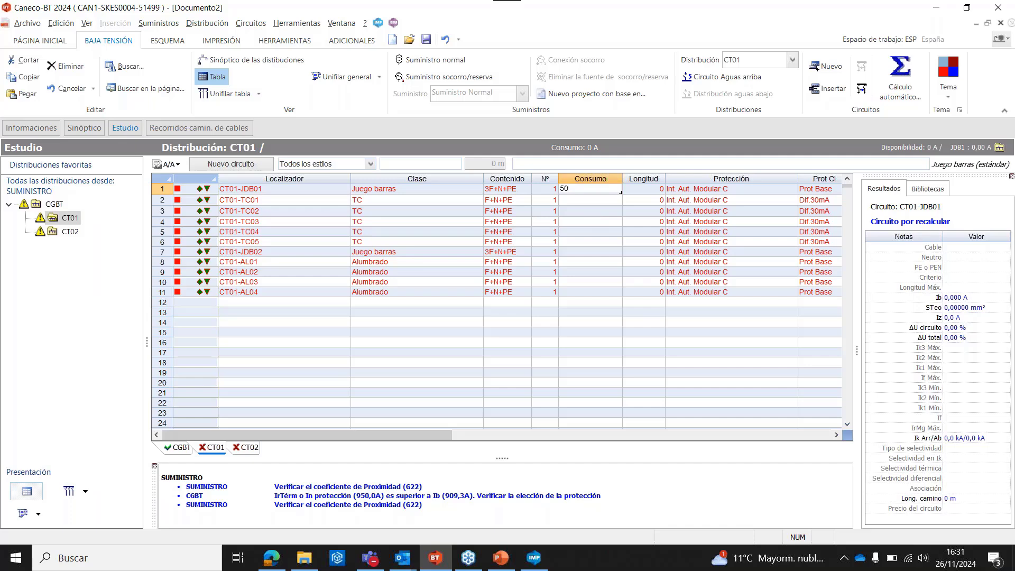
{"action": "left_click", "coordinate": [651, 189]}
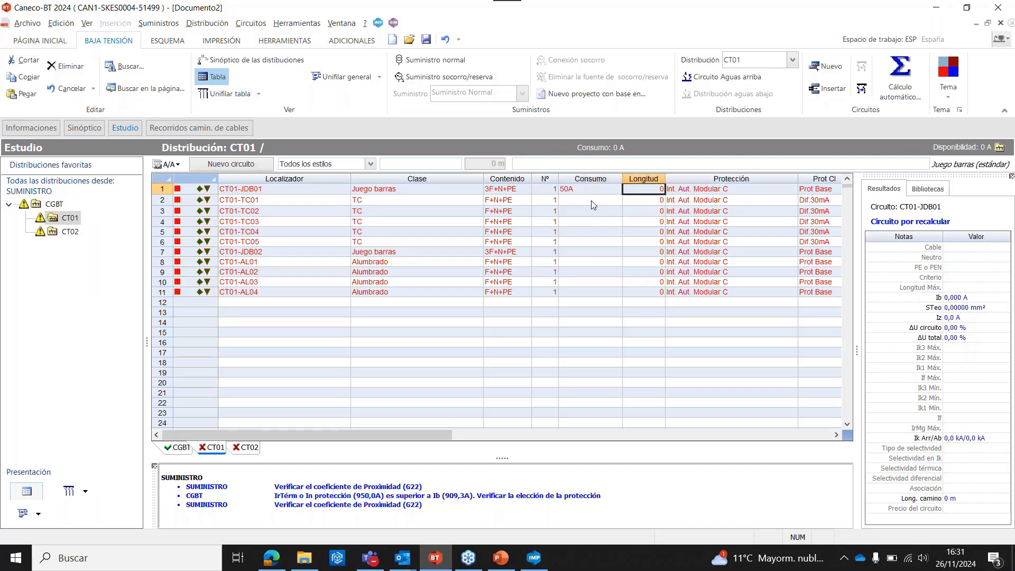
Step: Give socket circuit CT01-TC01 the catalogue consumption 2*16A and set its number of receivers to 3
{"action": "left_click", "coordinate": [593, 200]}
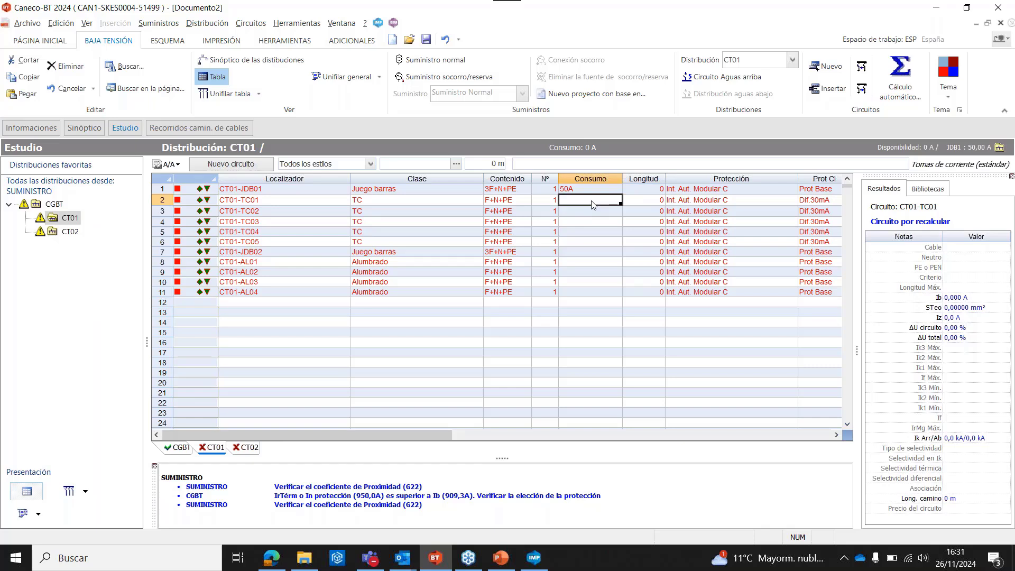
{"action": "left_click", "coordinate": [456, 164]}
{"action": "left_click", "coordinate": [426, 199]}
{"action": "left_click", "coordinate": [553, 202]}
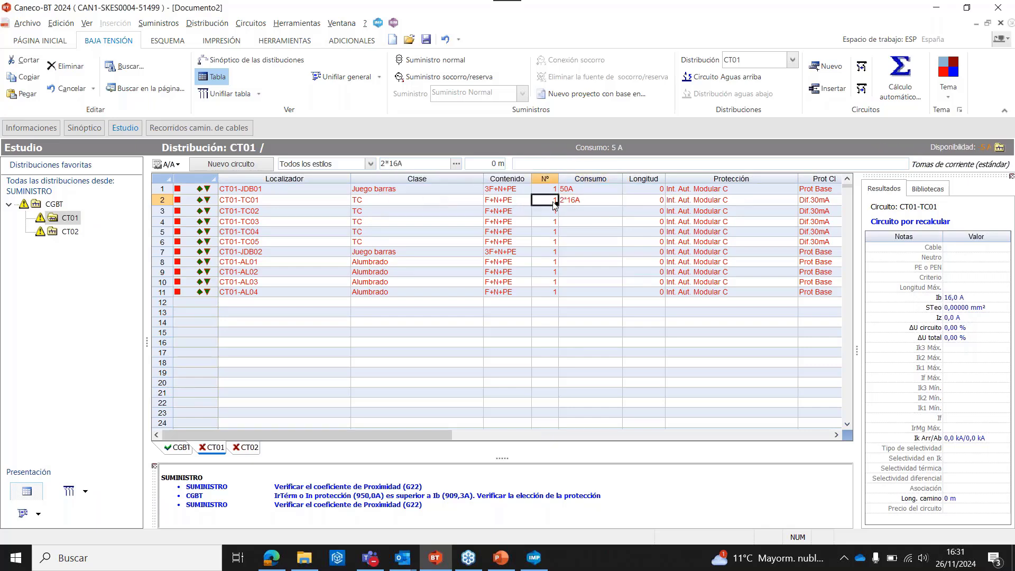
{"action": "type", "text": "3"}
Step: Set the length of all CT01 socket and lighting circuits to 10 m and copy the 2*16A consumption to CT01-TC02 through CT01-TC05
{"action": "left_click", "coordinate": [624, 199]}
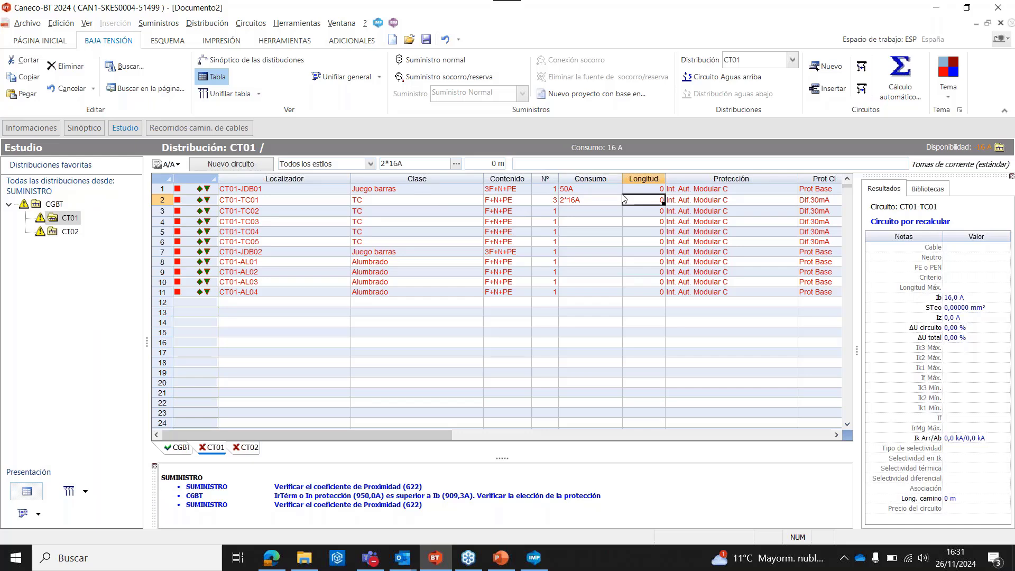
{"action": "type", "text": "10"}
{"action": "key", "text": "Return"}
{"action": "left_click_drag", "start_coordinate": [663, 203], "coordinate": [654, 290]}
{"action": "left_click", "coordinate": [588, 203]}
{"action": "left_click_drag", "start_coordinate": [620, 204], "coordinate": [613, 243]}
Step: Set the consumption of the CT01-JDB02 busbar to 5A
{"action": "left_click", "coordinate": [580, 252]}
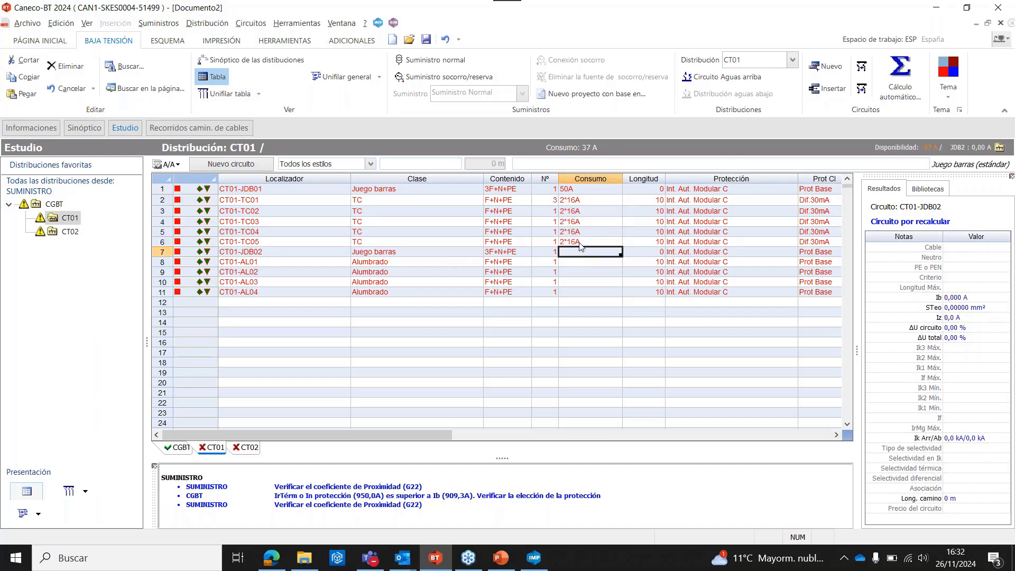
{"action": "type", "text": "5"}
{"action": "key", "text": "Return"}
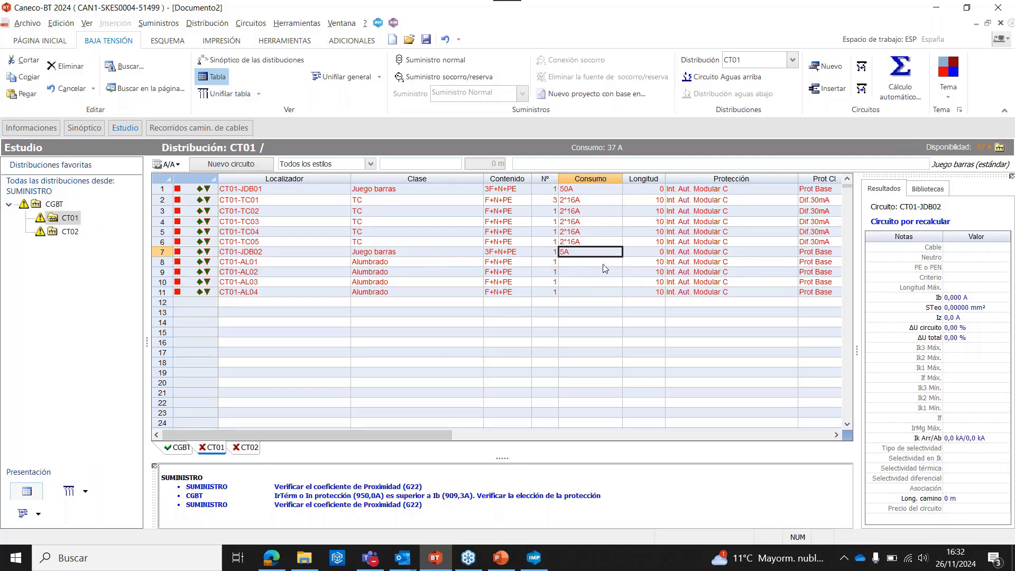
Step: Assign the 30W LED Panel receiver to lighting circuit CT01-AL01 and copy its consumption to CT01-AL02 through CT01-AL04
{"action": "left_click", "coordinate": [604, 264]}
{"action": "left_click", "coordinate": [457, 165]}
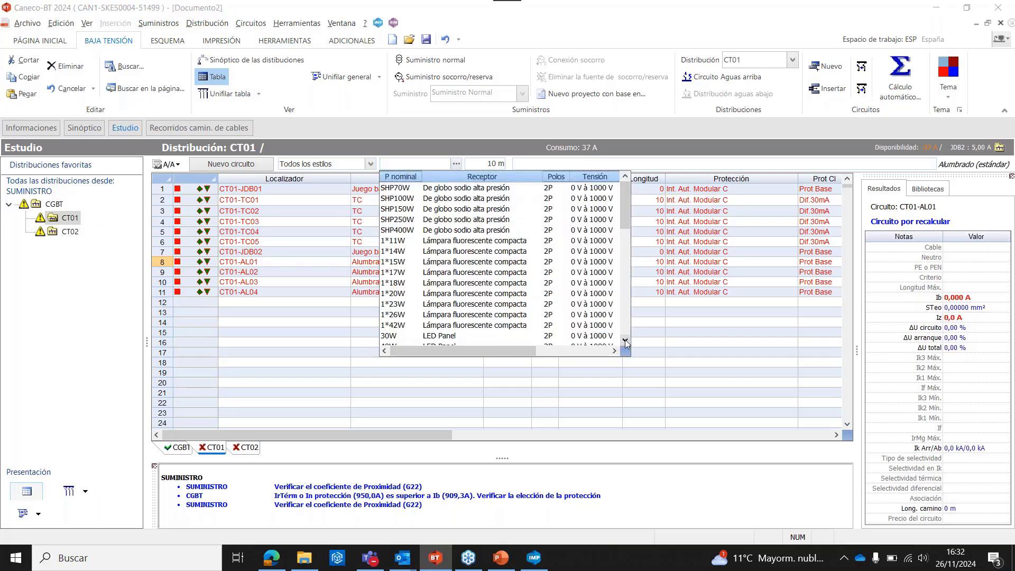
{"action": "left_click", "coordinate": [465, 336]}
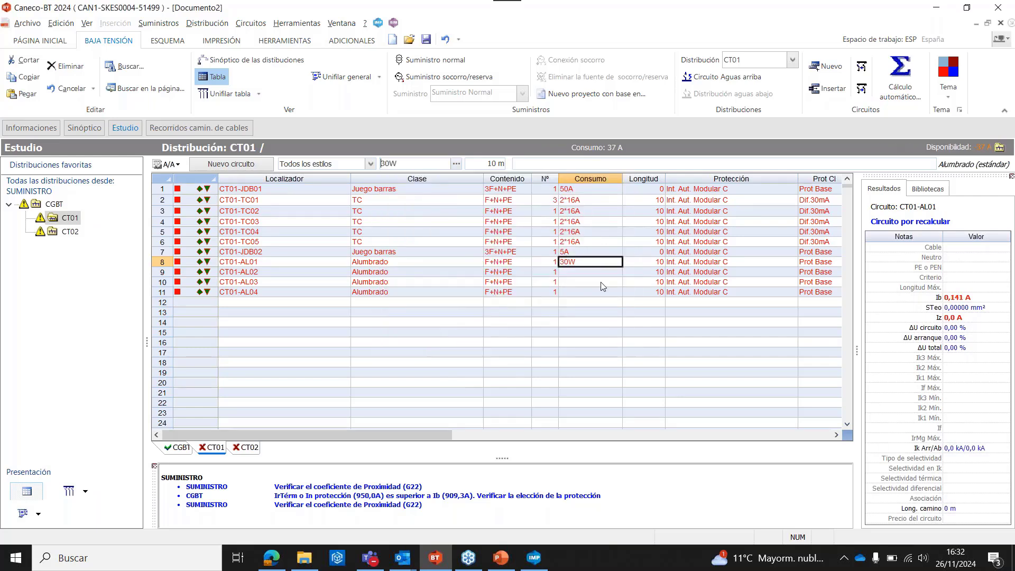
{"action": "left_click", "coordinate": [607, 278]}
{"action": "left_click", "coordinate": [609, 265]}
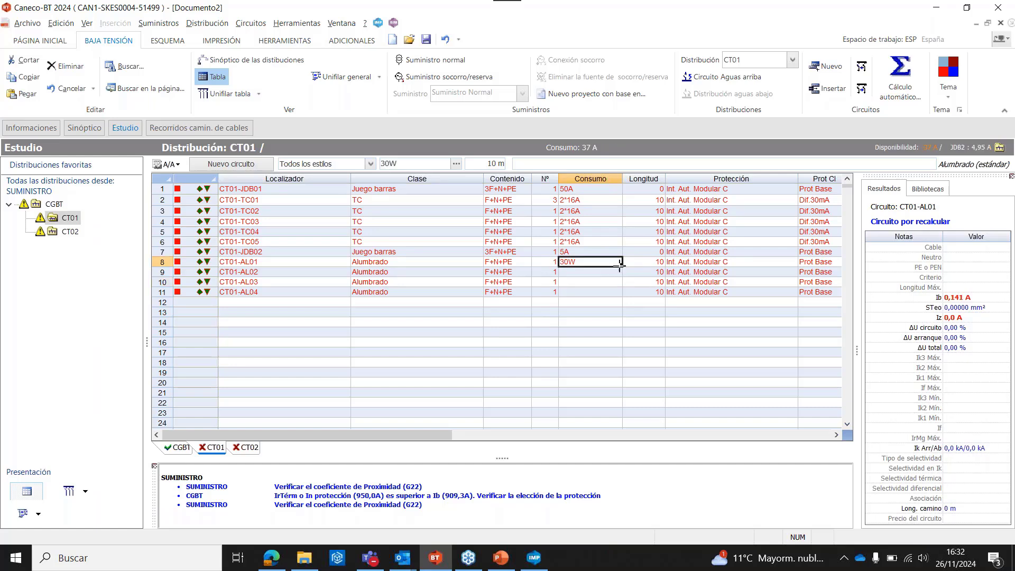
{"action": "left_click_drag", "start_coordinate": [620, 266], "coordinate": [618, 294]}
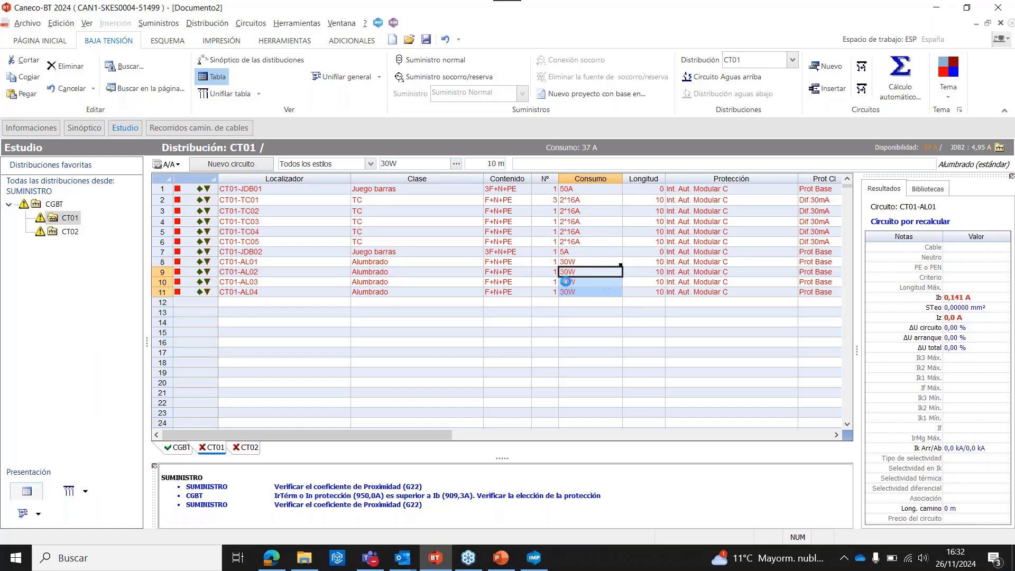
Step: Set the number of receivers to 4 for all lighting circuits, CT01-AL01 to CT01-AL04
{"action": "left_click", "coordinate": [556, 265]}
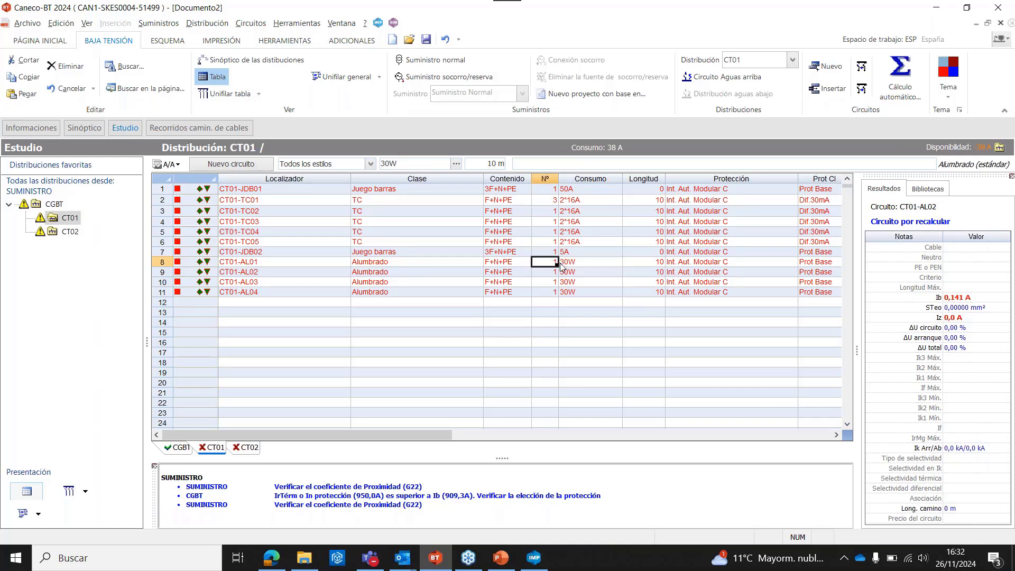
{"action": "type", "text": "4"}
{"action": "key", "text": "Return"}
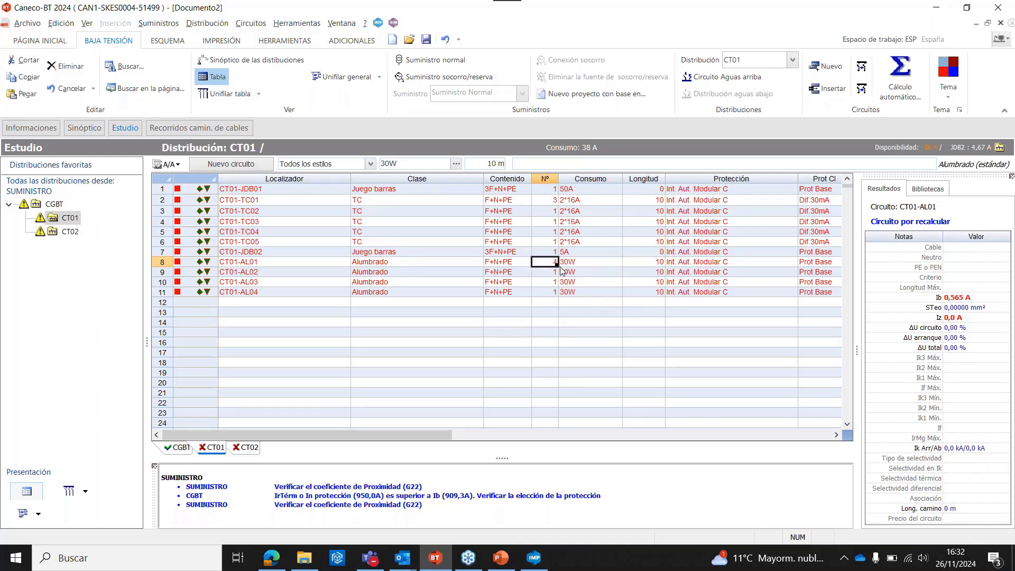
{"action": "left_click_drag", "start_coordinate": [558, 266], "coordinate": [552, 293]}
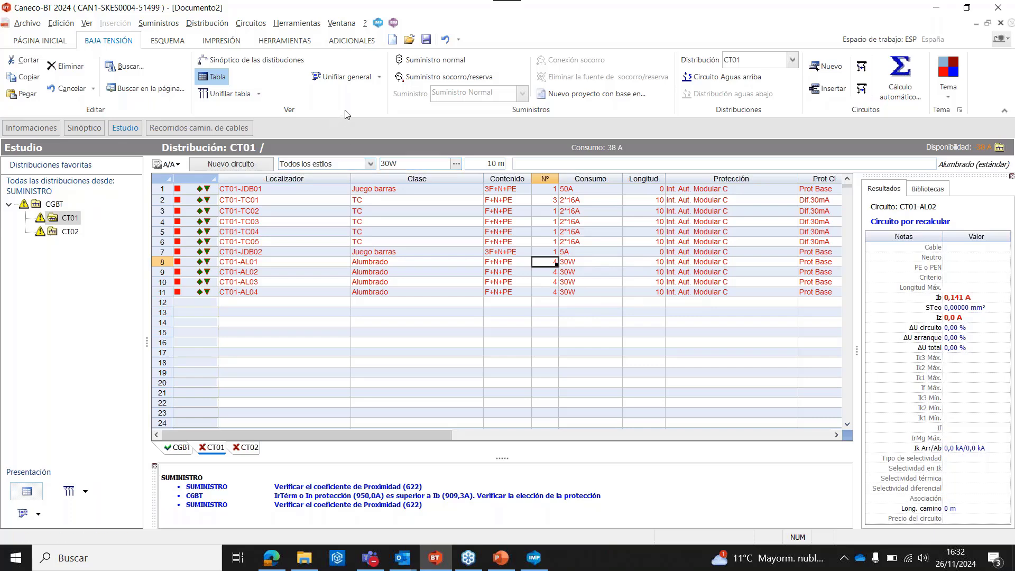
Step: Show the general single-line diagram and set the consumption of CGBT-C01, the circuit feeding CT01, to 110A
{"action": "left_click", "coordinate": [346, 80]}
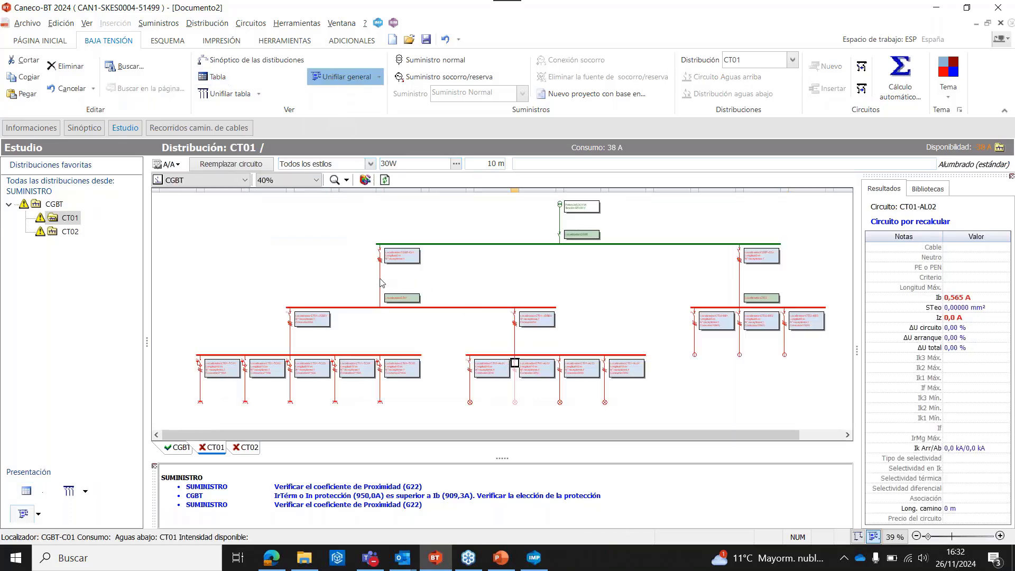
{"action": "left_click", "coordinate": [379, 276]}
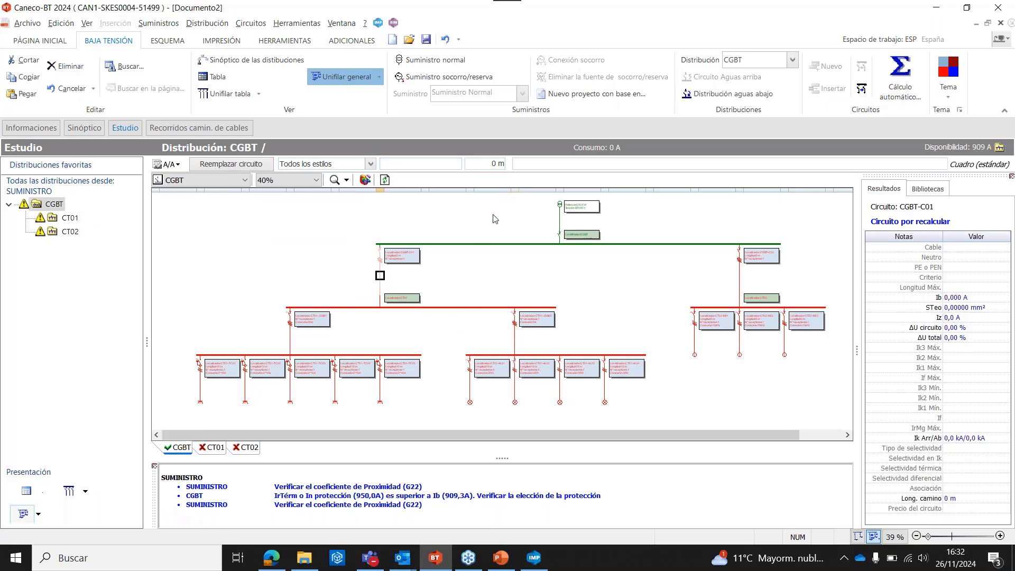
{"action": "left_click", "coordinate": [454, 166]}
Step: Set the consumption of CGBT-C02, the circuit feeding CT02, to 120A and its length to 15 m
{"action": "left_click", "coordinate": [740, 275]}
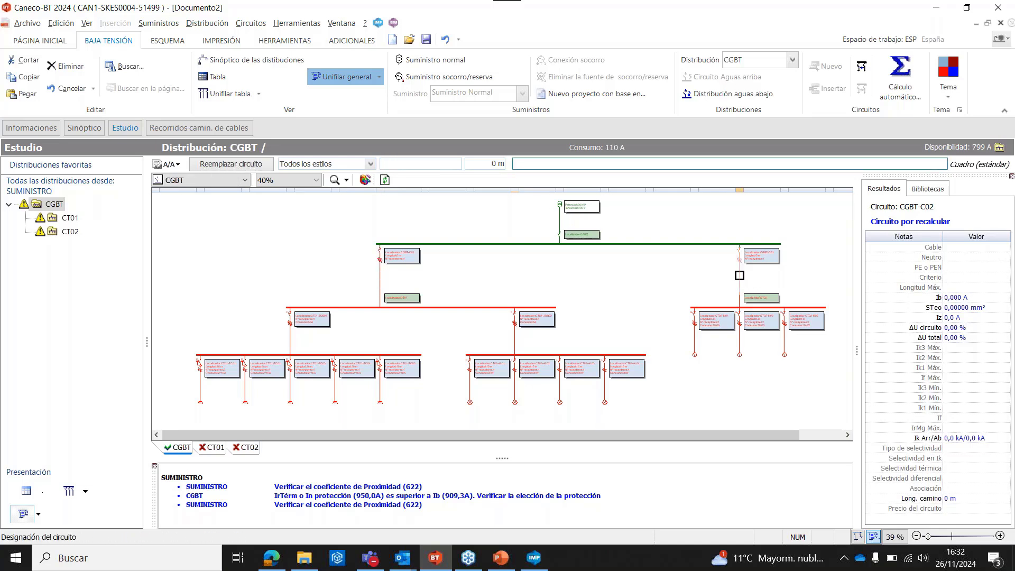
{"action": "left_click", "coordinate": [453, 163]}
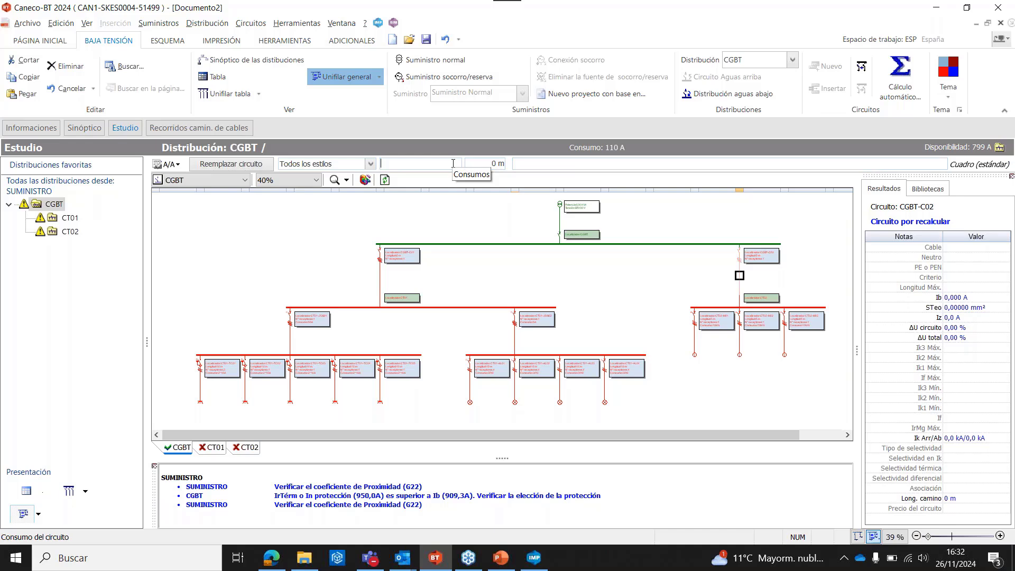
{"action": "left_click", "coordinate": [453, 164]}
{"action": "type", "text": "120"}
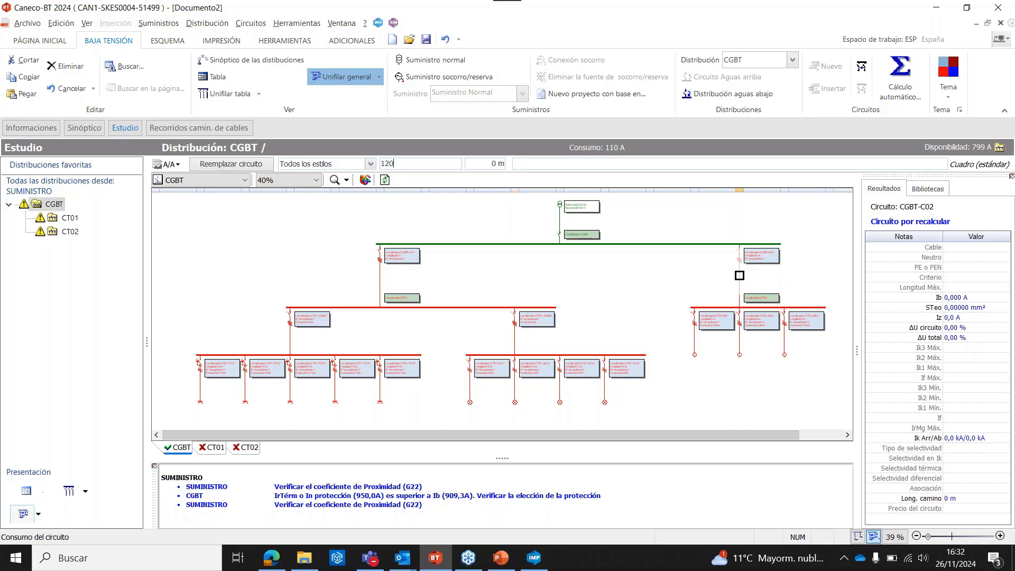
{"action": "type", "text": "A"}
{"action": "key", "text": "Tab"}
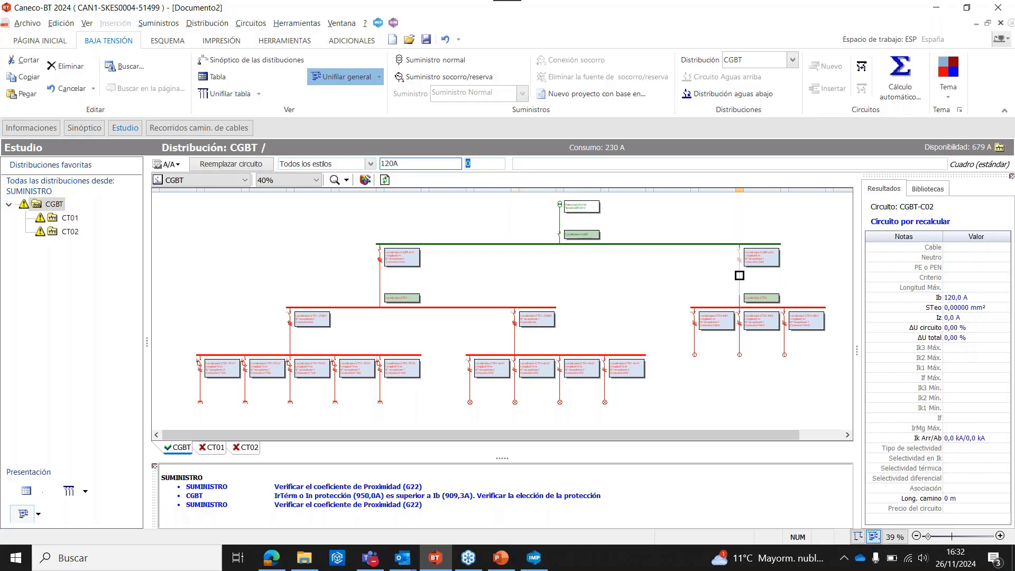
{"action": "type", "text": "15"}
{"action": "key", "text": "Tab"}
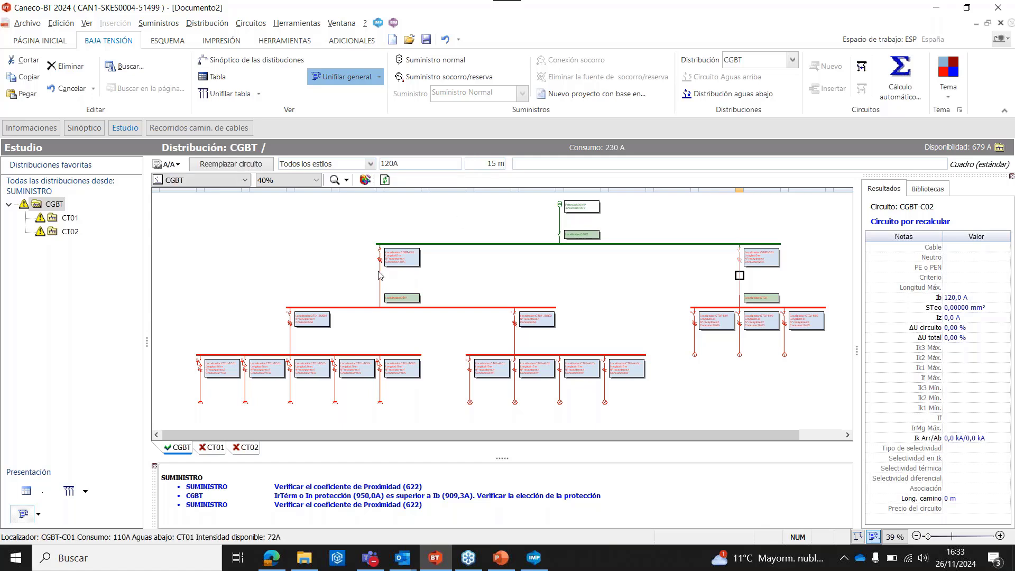
Step: Set the length of CGBT-C01, the circuit feeding CT01, to 10 m
{"action": "left_click", "coordinate": [379, 267]}
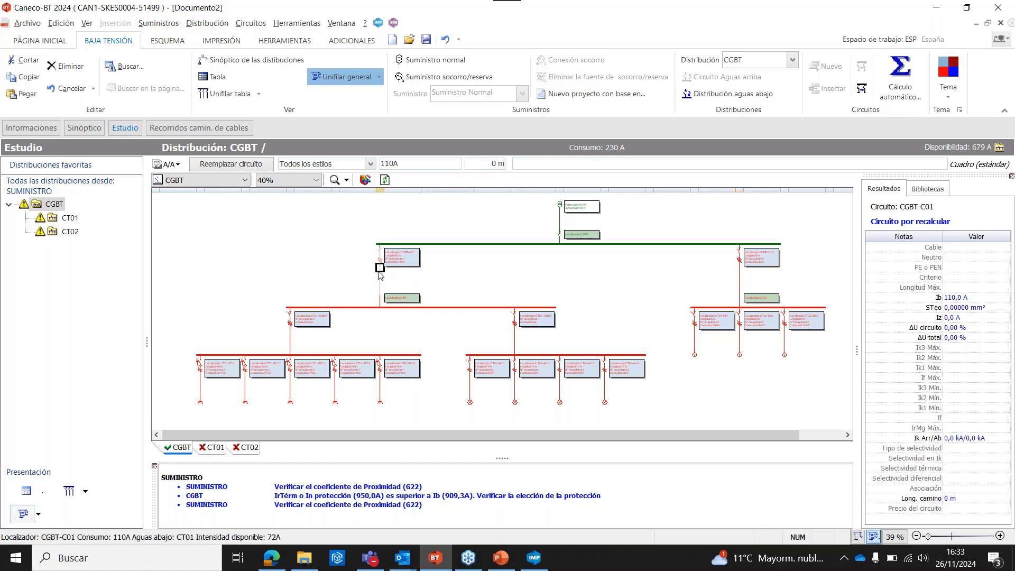
{"action": "left_click", "coordinate": [485, 163]}
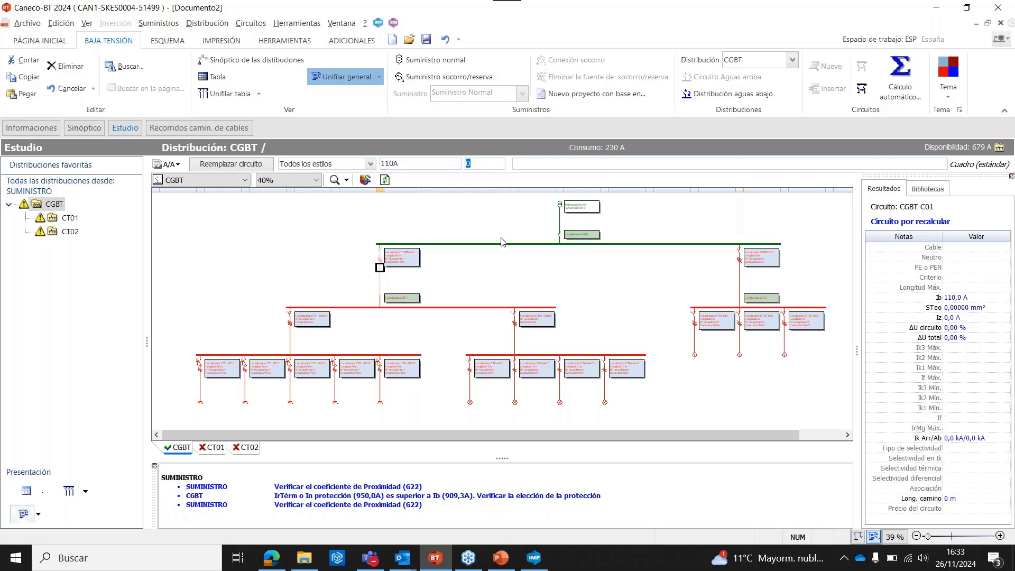
{"action": "type", "text": "1"}
{"action": "key", "text": "Return"}
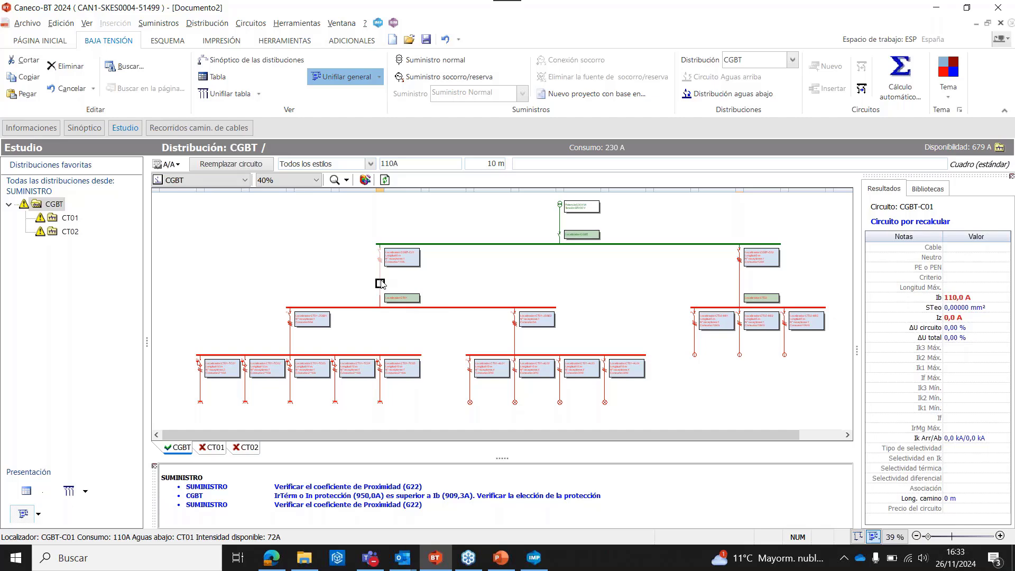
Step: Examine the circuit sheet of CGBT-C01 and its complementary data, leaving all settings as they are
{"action": "double_click", "coordinate": [380, 283]}
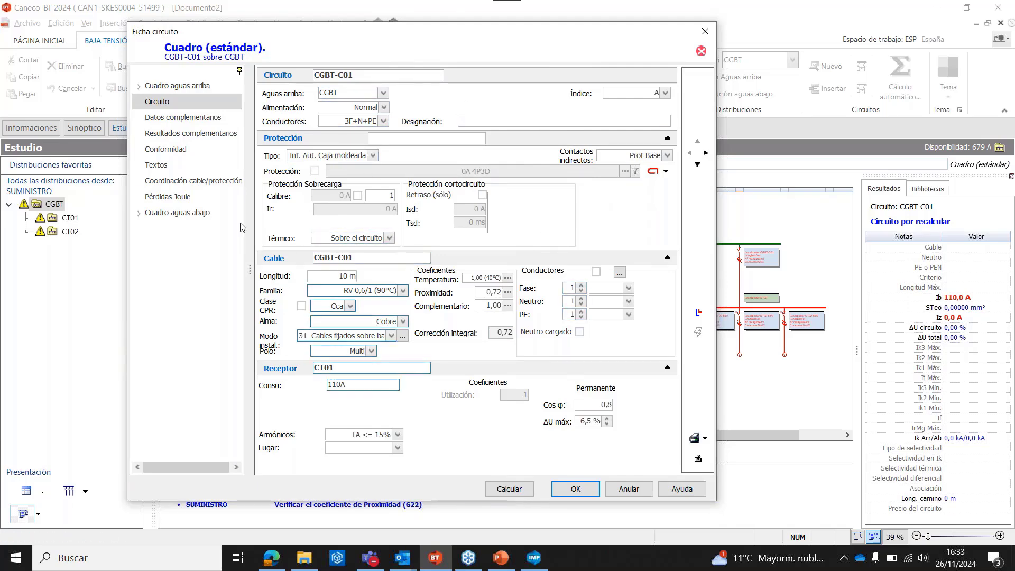
{"action": "left_click", "coordinate": [183, 117]}
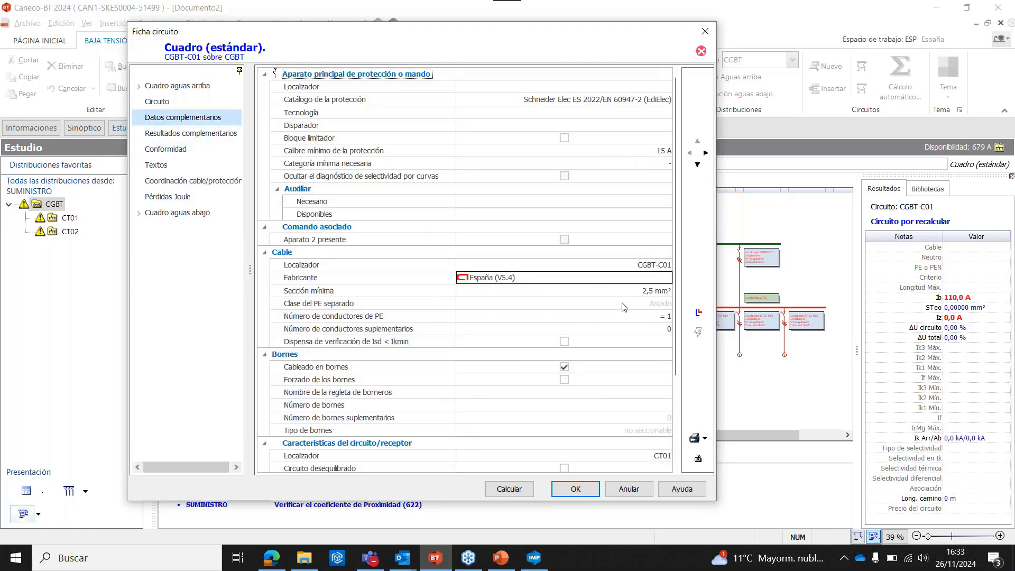
{"action": "left_click", "coordinate": [704, 35]}
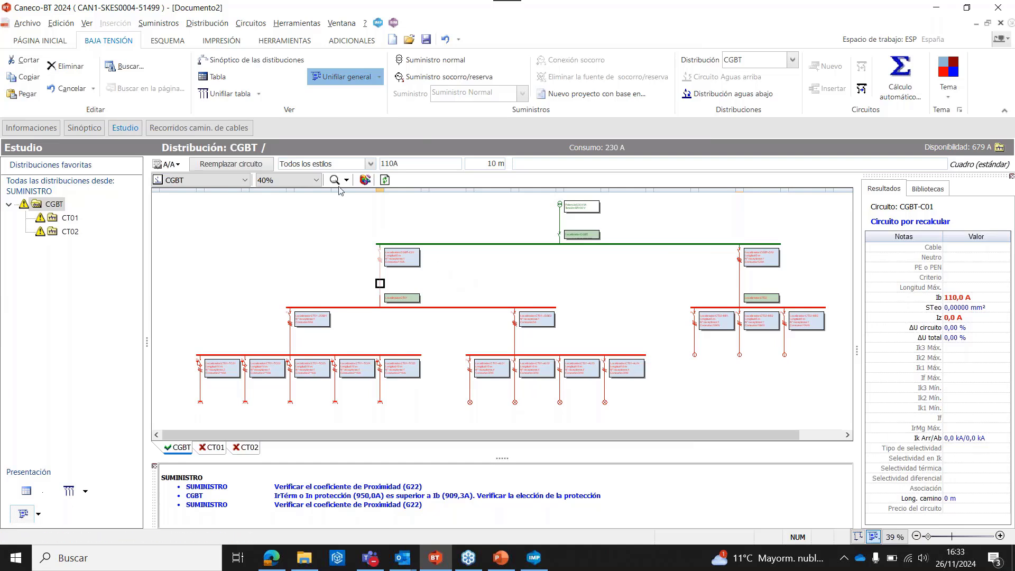
Step: Review the CGBT circuits in the table view and return to the general single-line diagram
{"action": "left_click", "coordinate": [218, 81]}
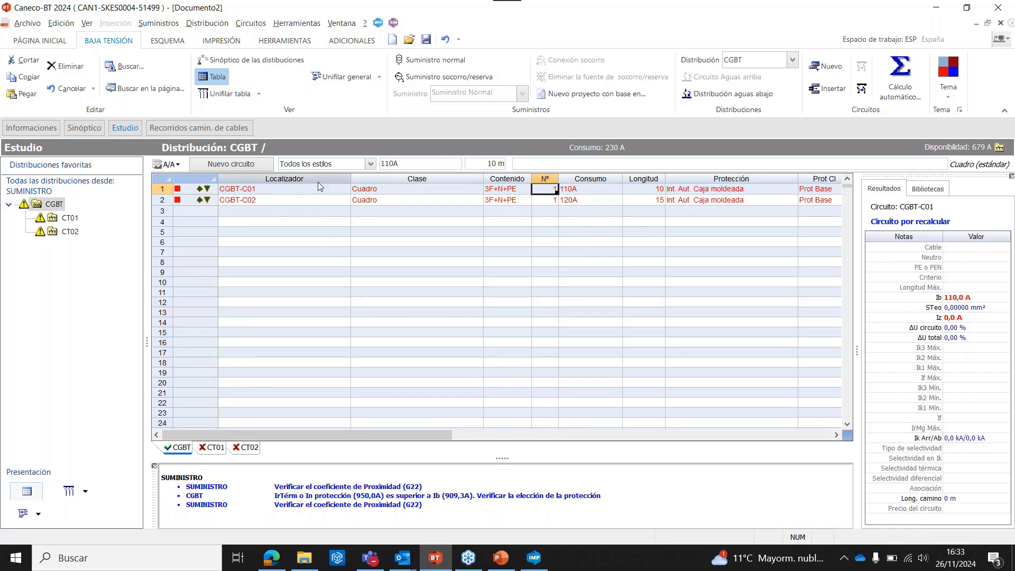
{"action": "left_click", "coordinate": [836, 434]}
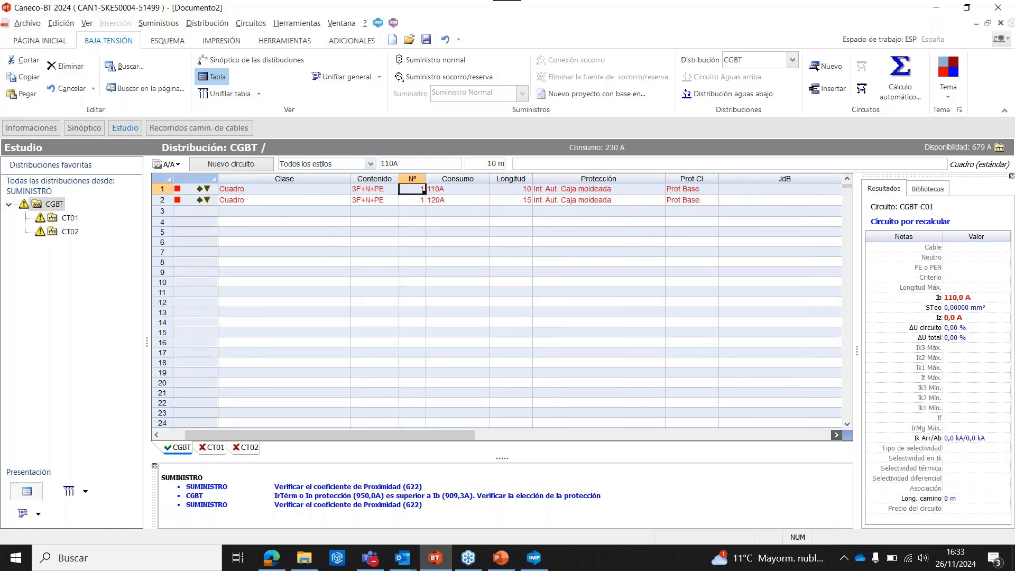
{"action": "left_click_drag", "start_coordinate": [705, 435], "coordinate": [405, 427]}
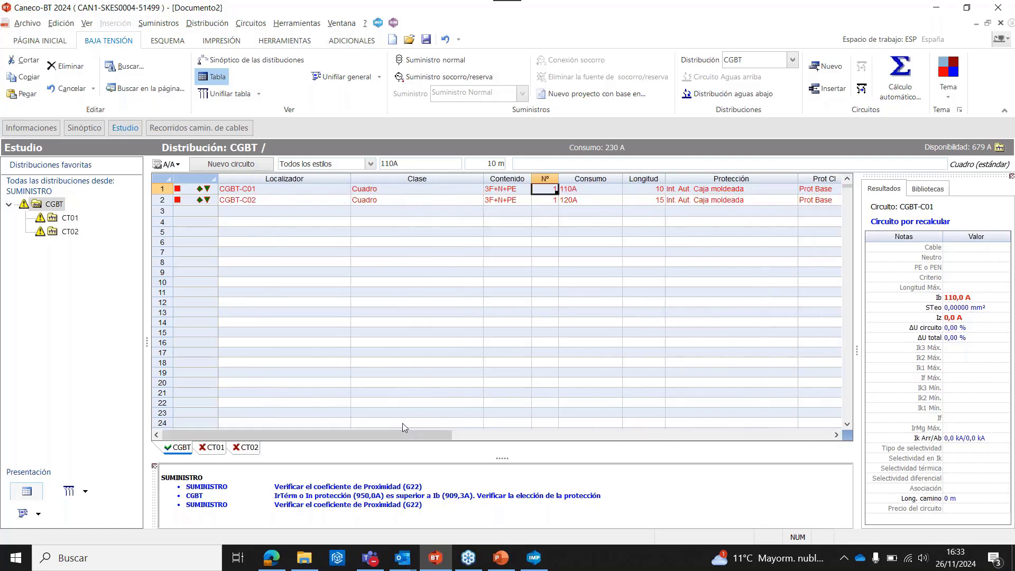
{"action": "left_click", "coordinate": [343, 77]}
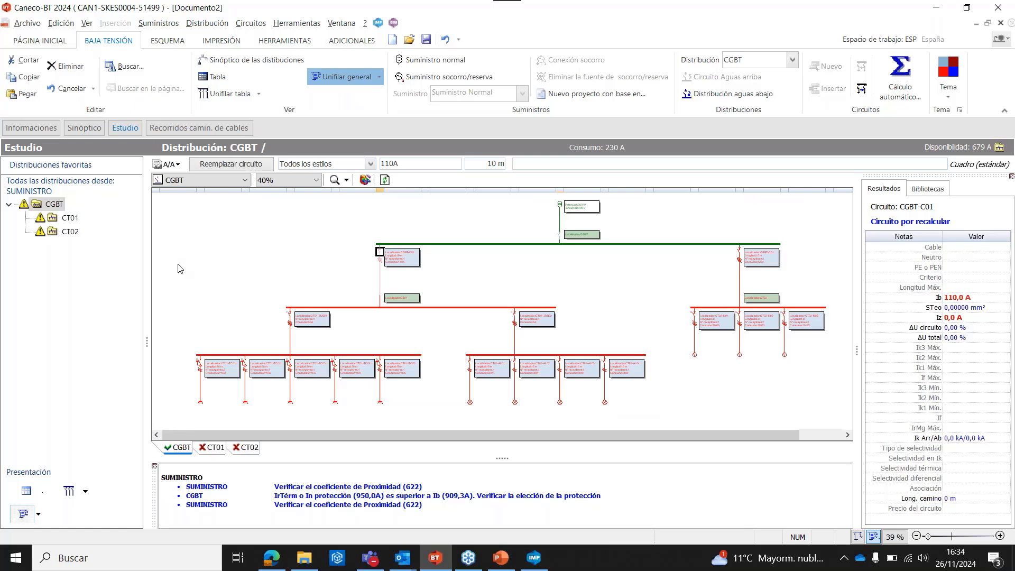
Step: Select the circuits across the whole general single-line diagram and run the automatic calculation on them
{"action": "left_click_drag", "start_coordinate": [177, 268], "coordinate": [802, 398]}
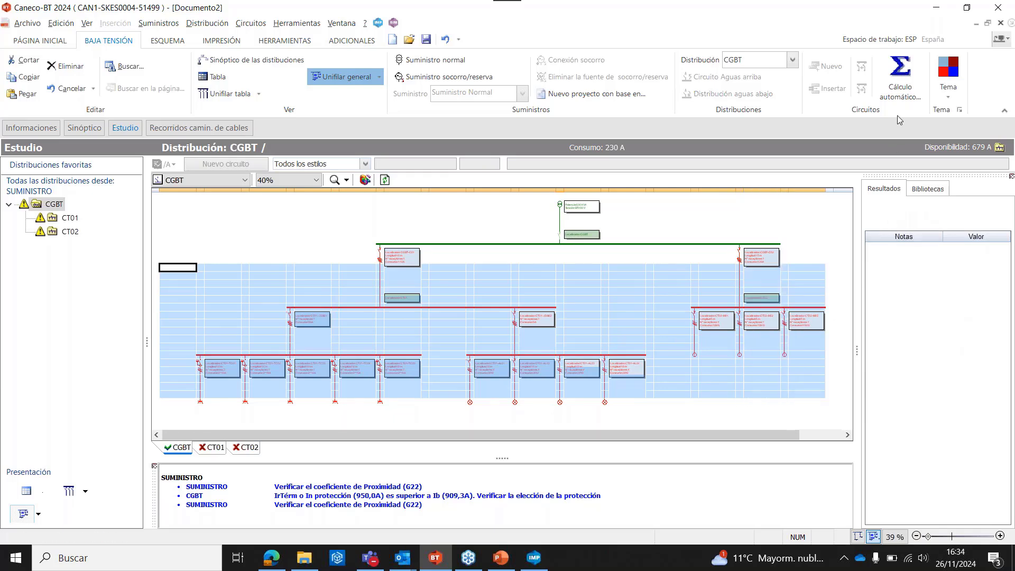
{"action": "left_click", "coordinate": [902, 98]}
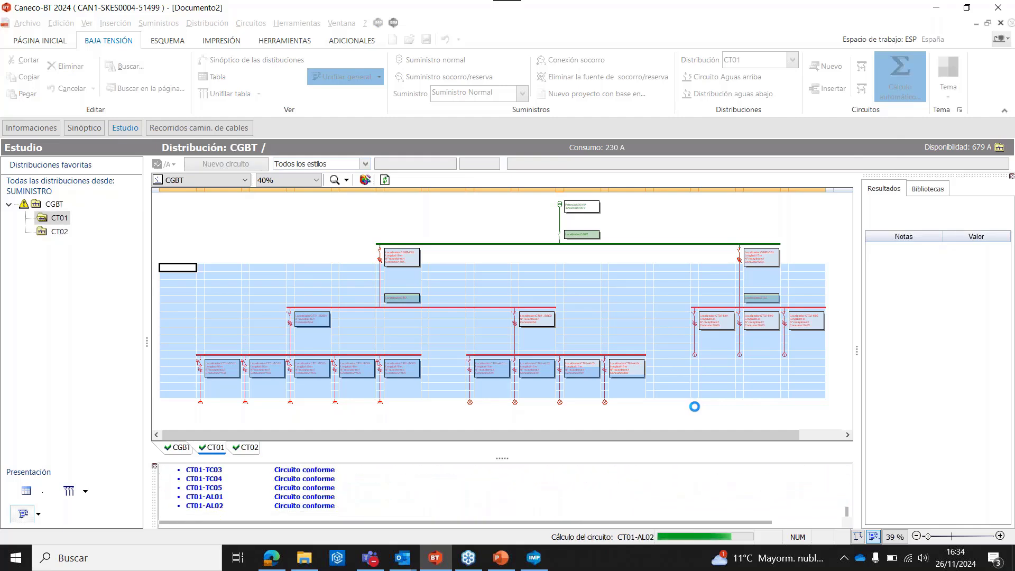
{"action": "left_click", "coordinate": [302, 214]}
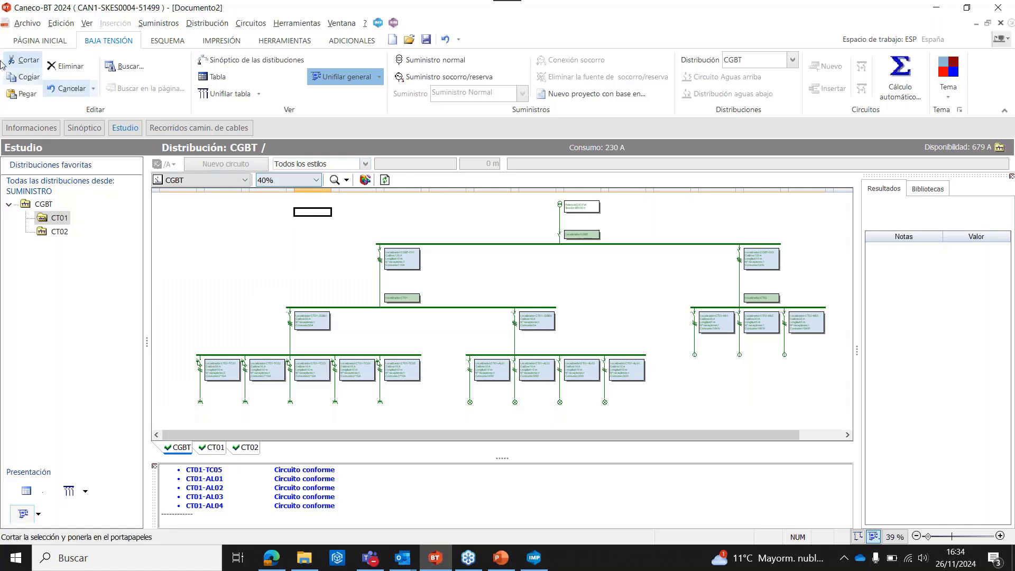
Step: Open the text import/export configuration and create a new model named "Demo Impo Exp"
{"action": "left_click", "coordinate": [28, 24]}
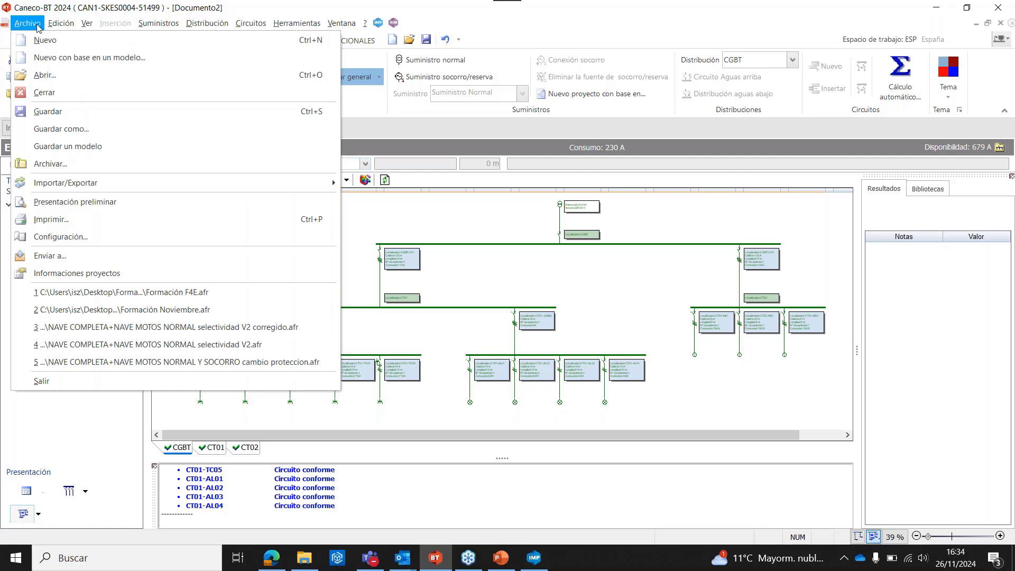
{"action": "mouse_move", "coordinate": [217, 183]}
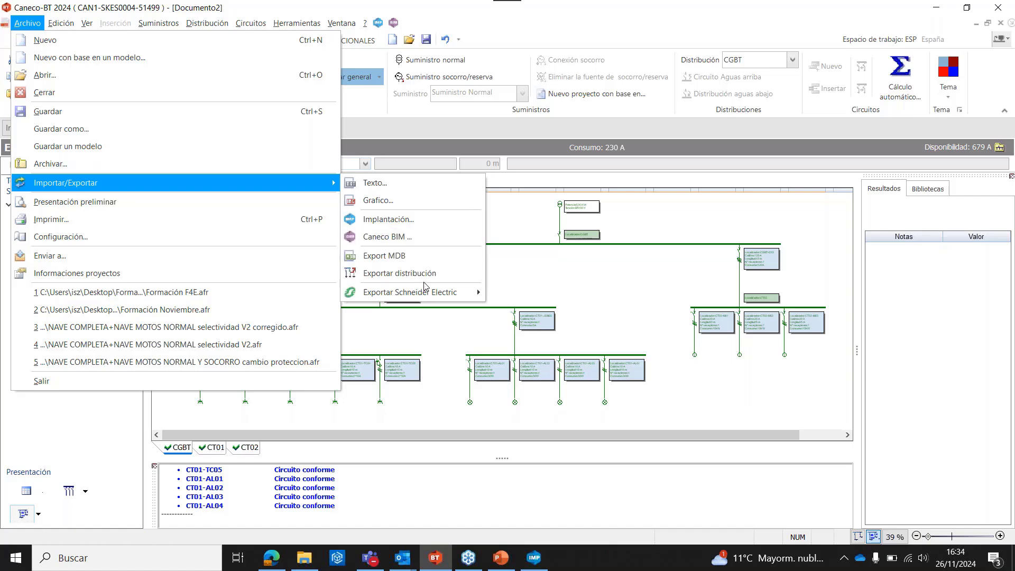
{"action": "mouse_move", "coordinate": [429, 292]}
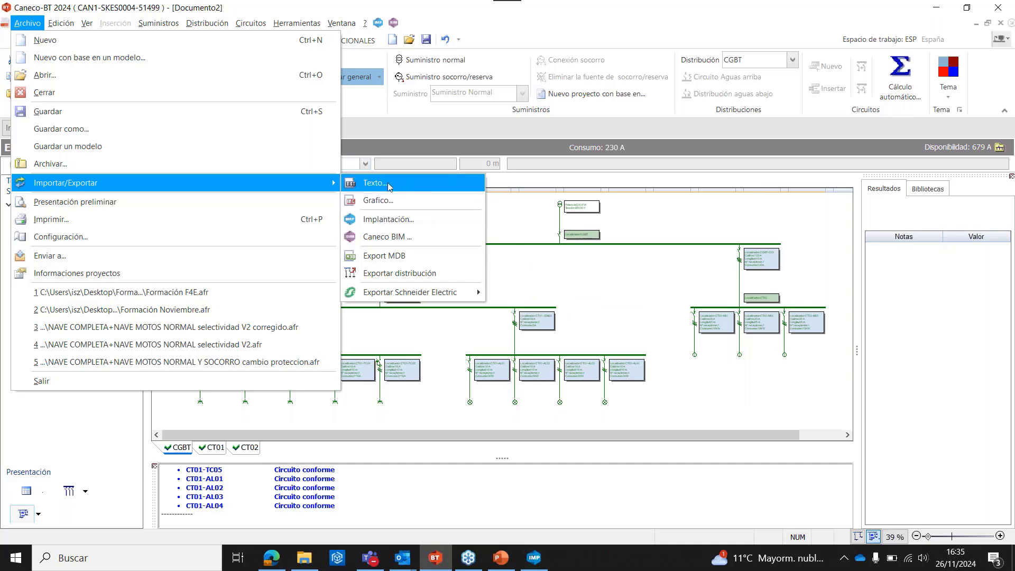
{"action": "left_click", "coordinate": [401, 192]}
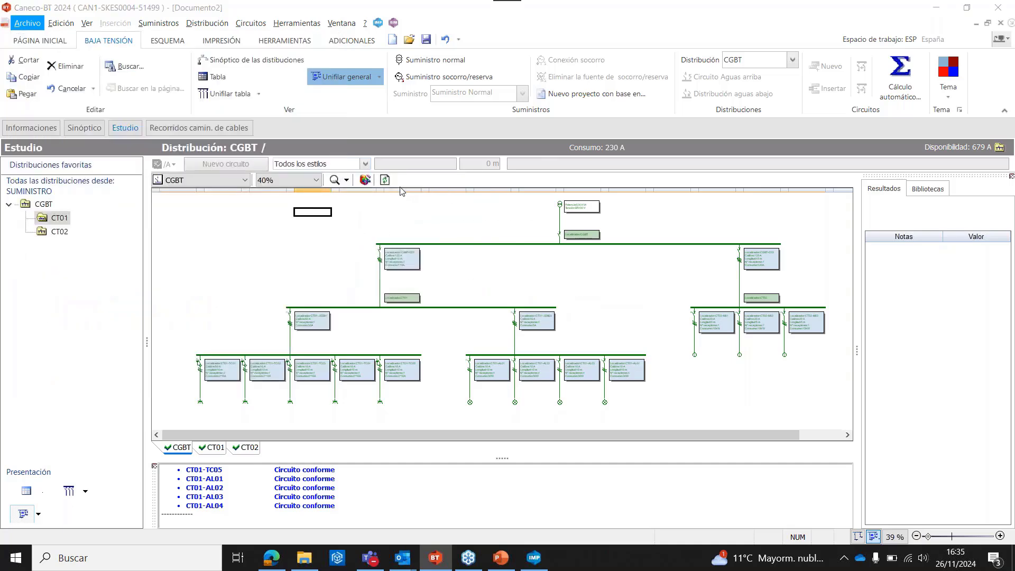
{"action": "left_click_drag", "start_coordinate": [414, 184], "coordinate": [414, 233]}
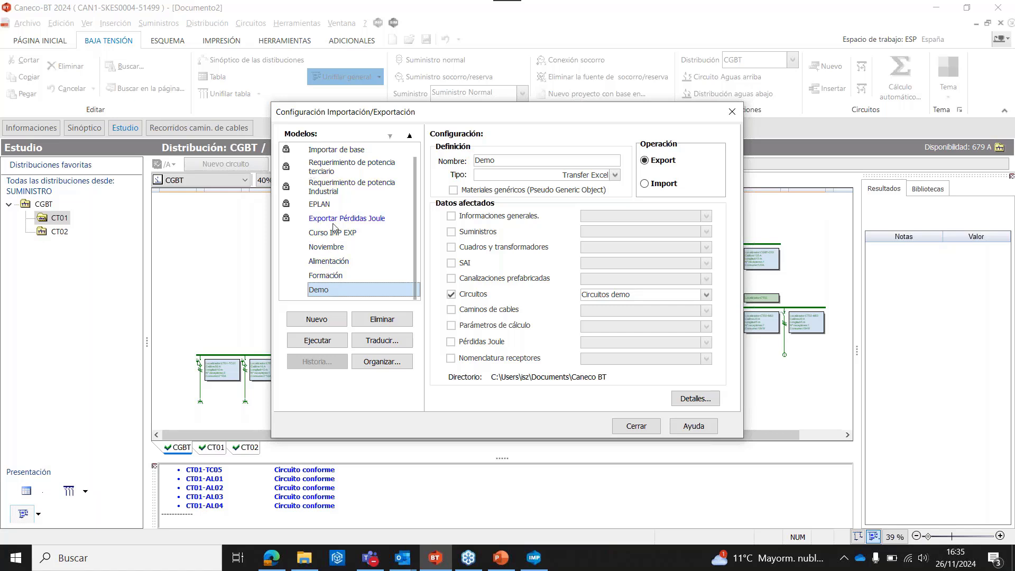
{"action": "left_click", "coordinate": [335, 324]}
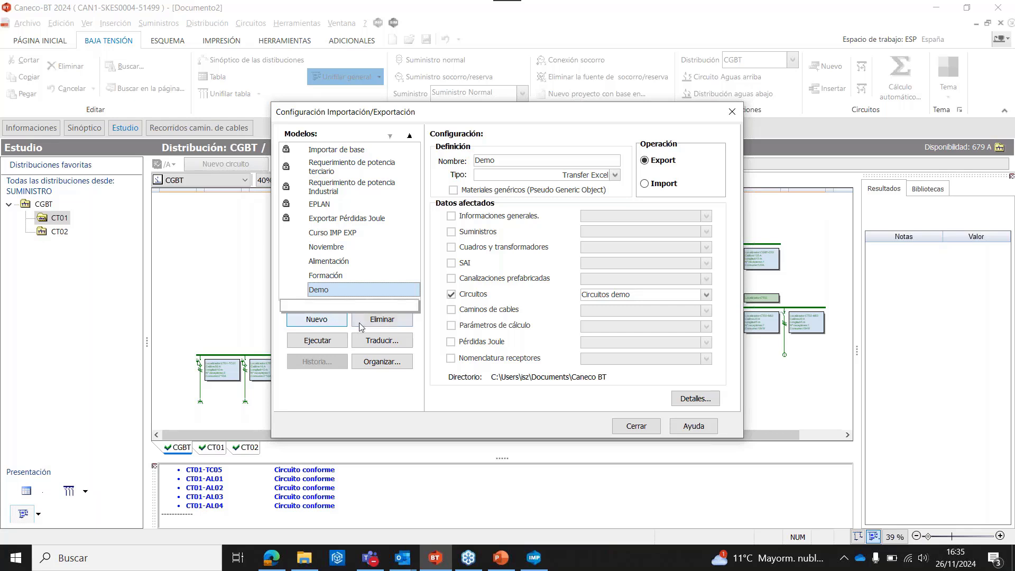
{"action": "type", "text": "Demo Impo Exp"}
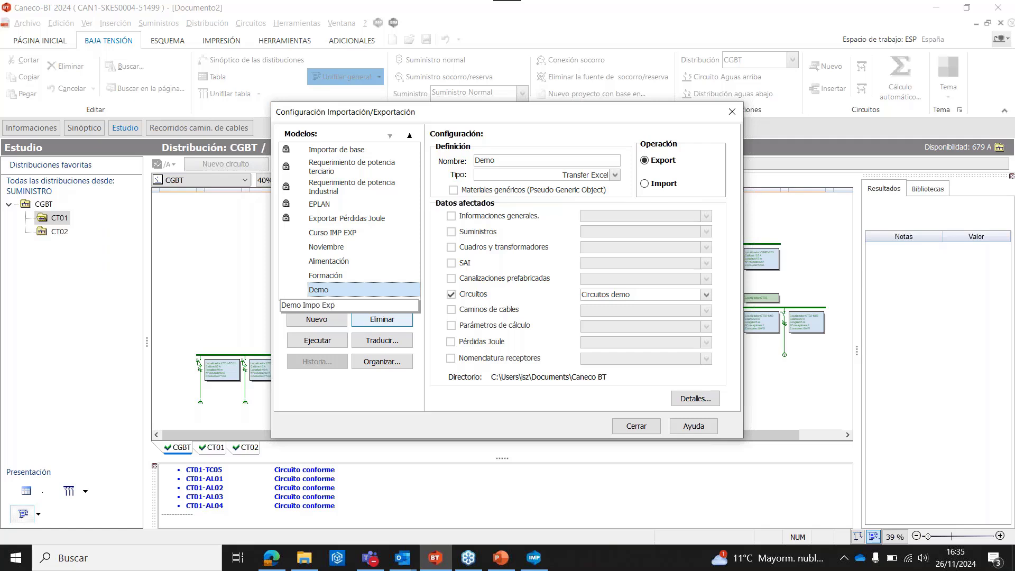
{"action": "key", "text": "Return"}
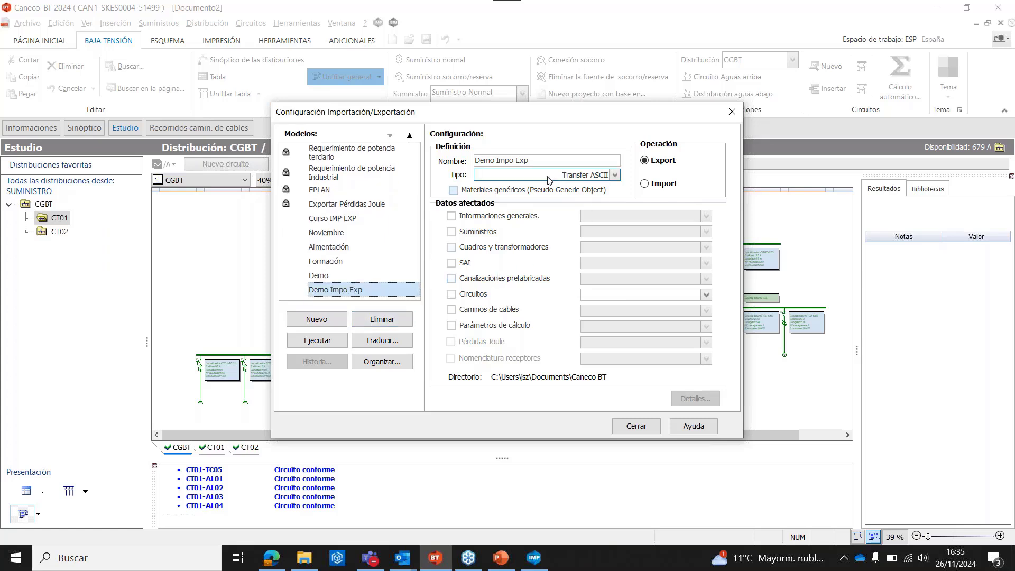
Step: Set the model's type to Transfer Excel and include Circuitos as affected data with the configuration name "Circuitos demo"
{"action": "left_click", "coordinate": [614, 175]}
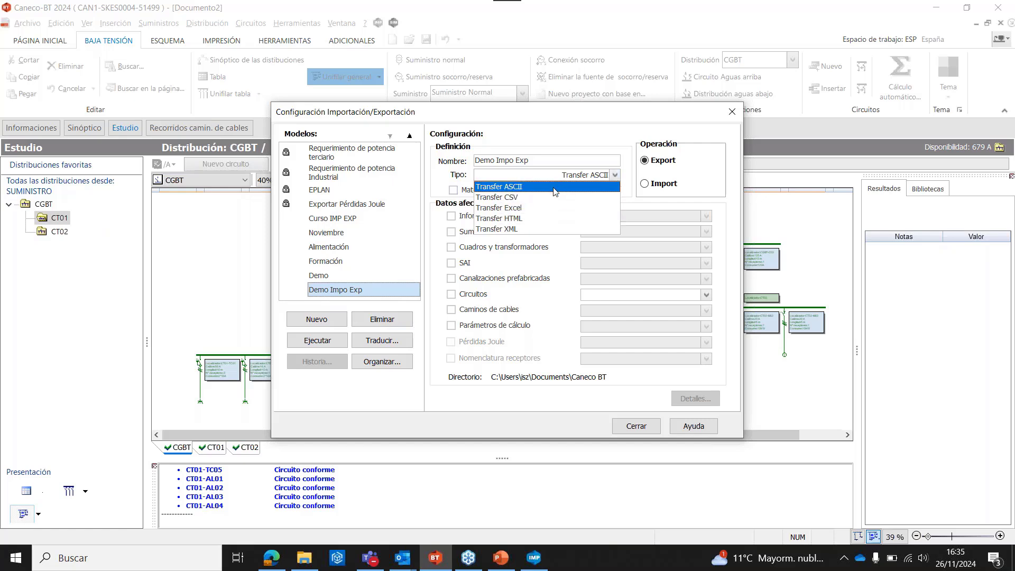
{"action": "left_click", "coordinate": [527, 209]}
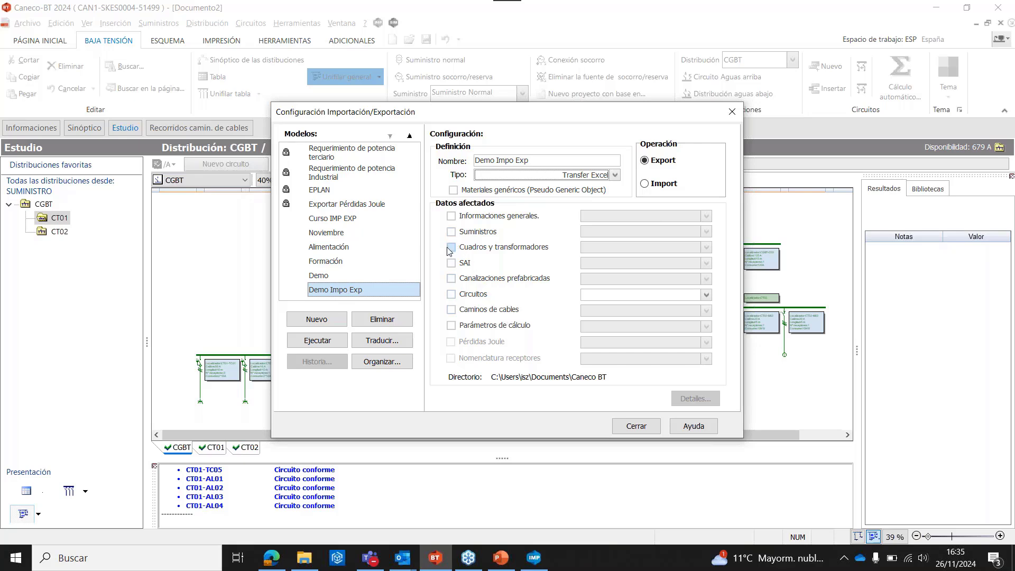
{"action": "left_click", "coordinate": [451, 294]}
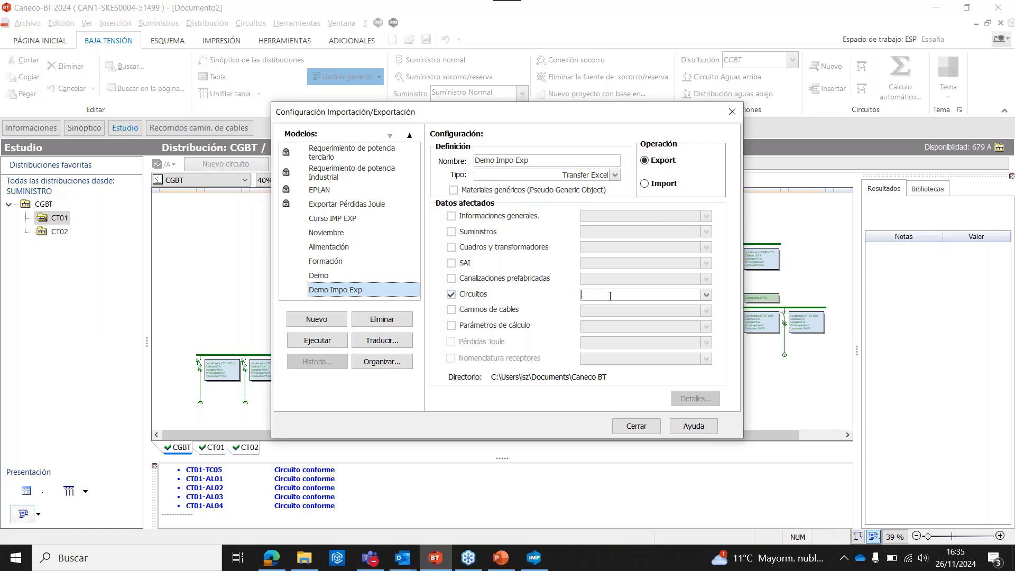
{"action": "type", "text": "Circu"}
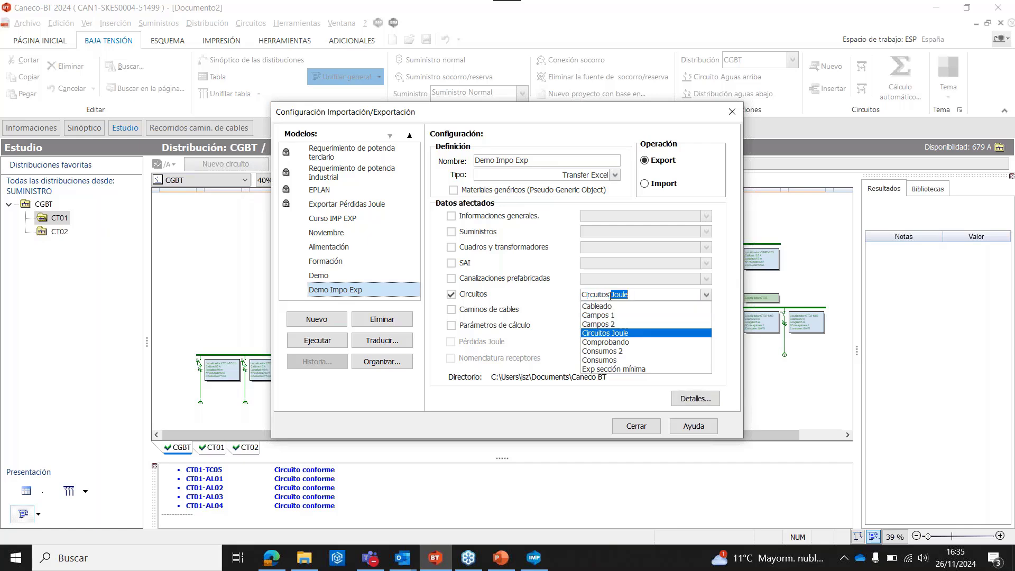
{"action": "type", "text": "itos demo"}
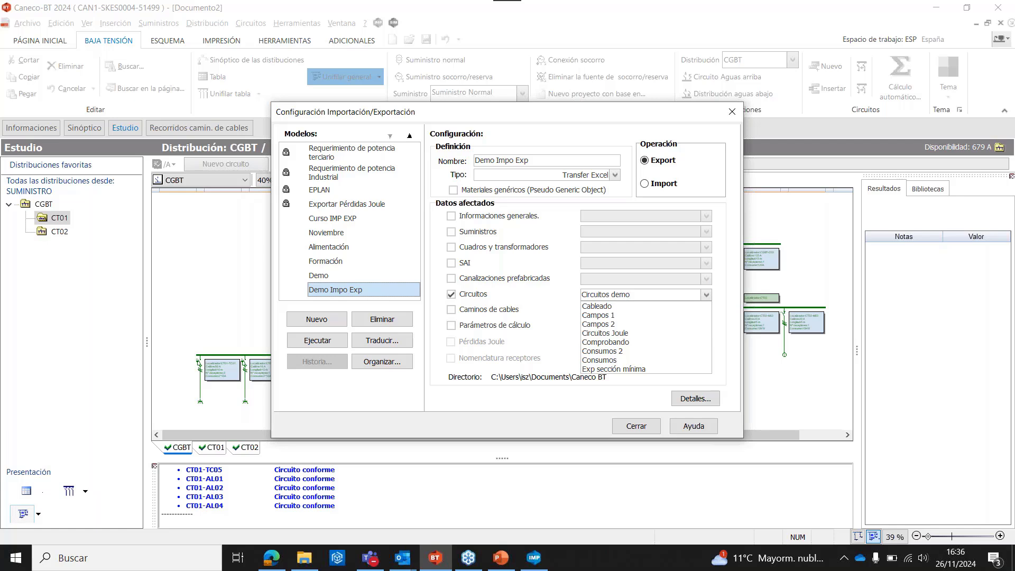
{"action": "left_click", "coordinate": [642, 293]}
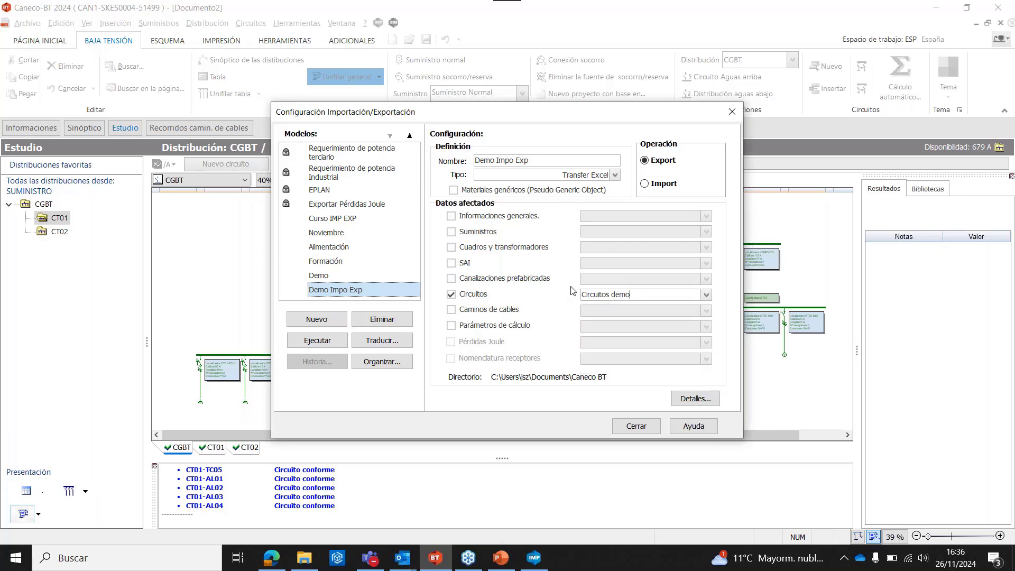
Step: In the transfer details, set language Español and lists Literales, enable the title line, and clear all selected fields
{"action": "left_click", "coordinate": [694, 402]}
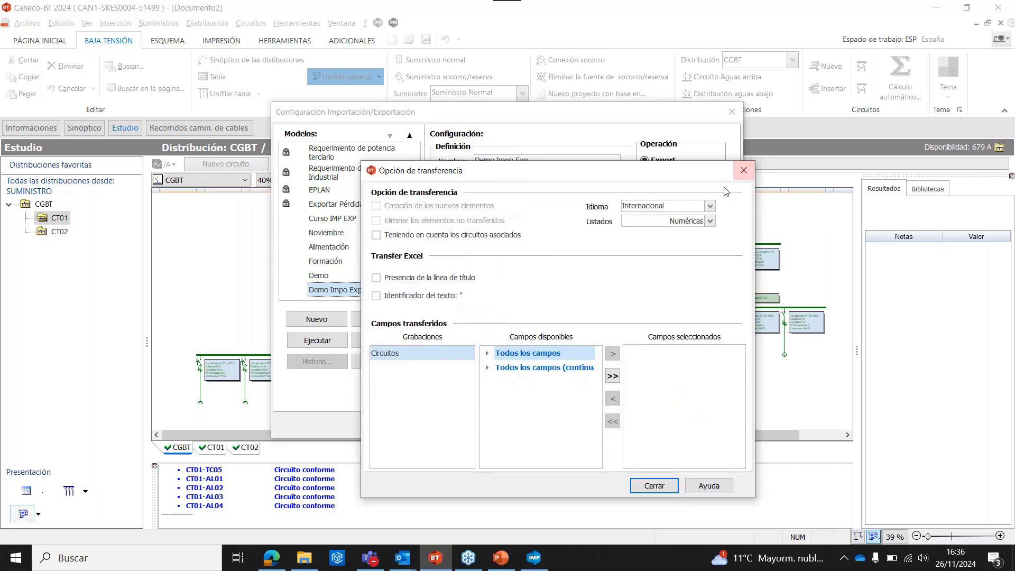
{"action": "left_click", "coordinate": [710, 205]}
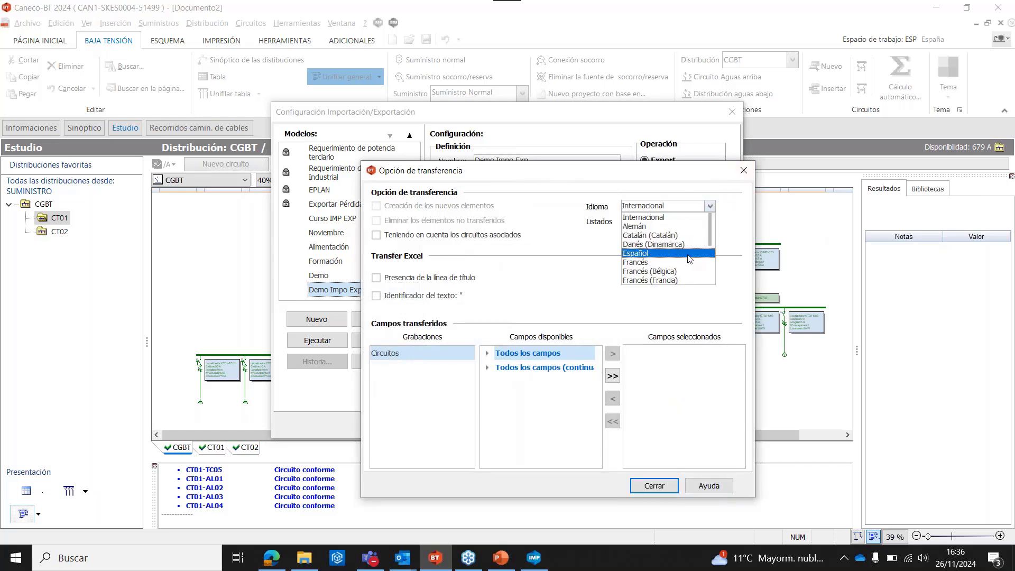
{"action": "left_click", "coordinate": [688, 253]}
{"action": "left_click", "coordinate": [709, 221]}
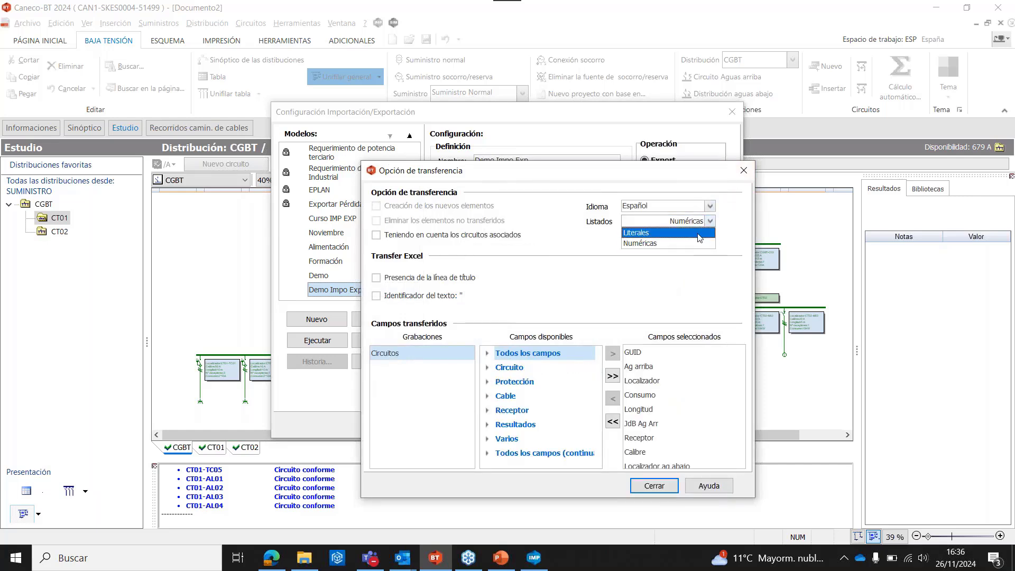
{"action": "left_click", "coordinate": [699, 237]}
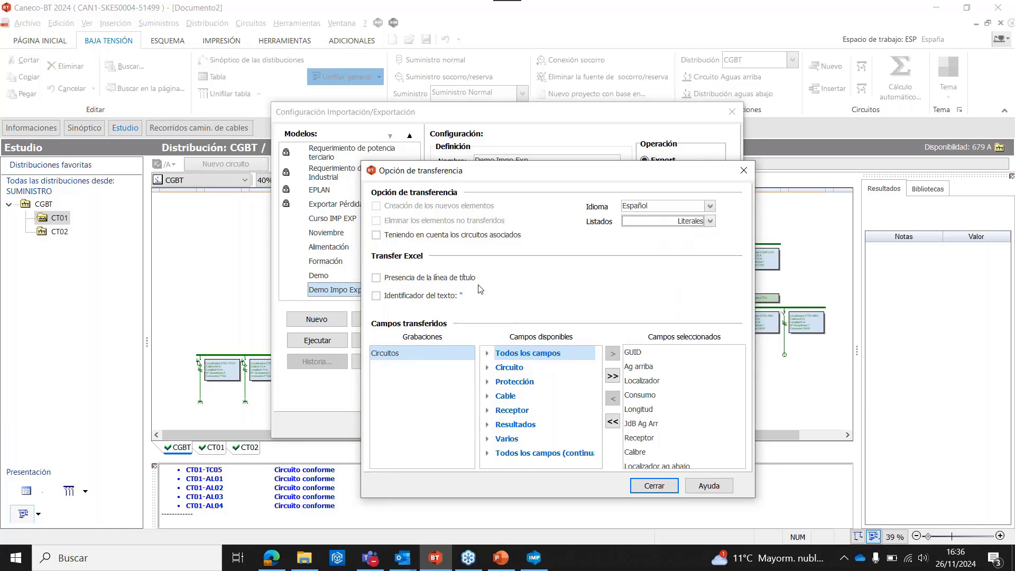
{"action": "left_click", "coordinate": [376, 278]}
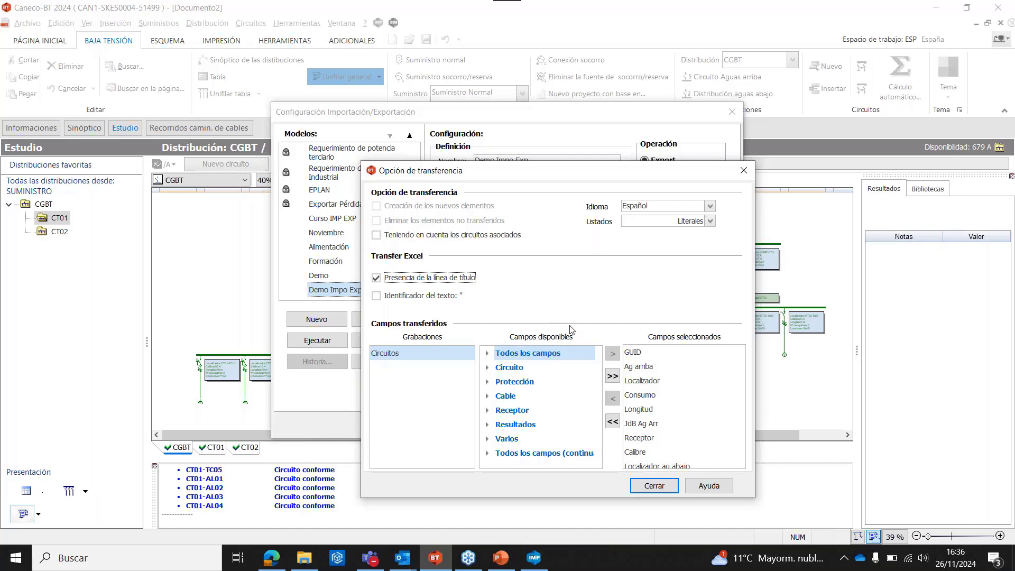
{"action": "left_click", "coordinate": [614, 422]}
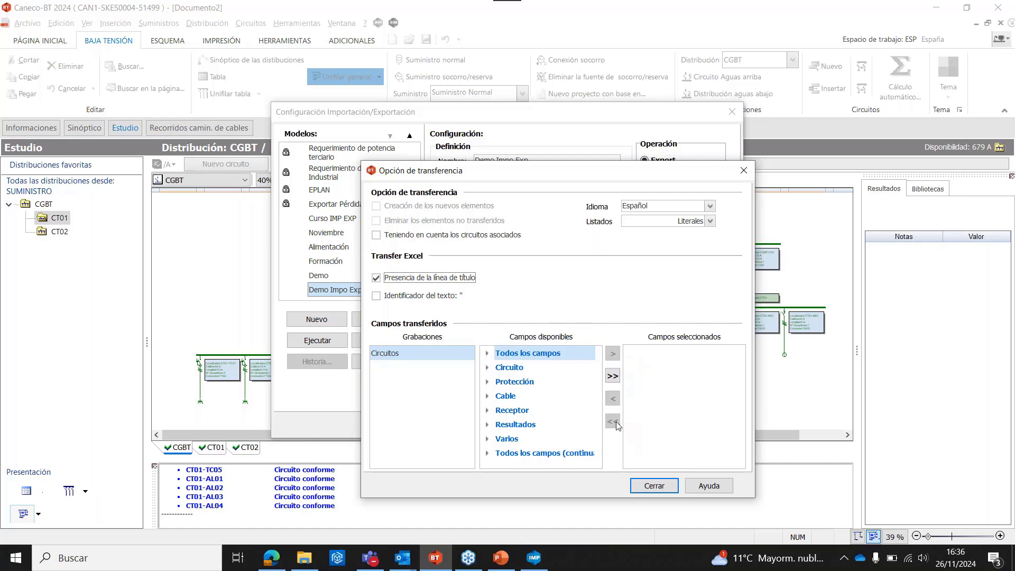
Step: Examine the fields available under Todos los campos and its continuation group in the transfer options
{"action": "left_click", "coordinate": [486, 354]}
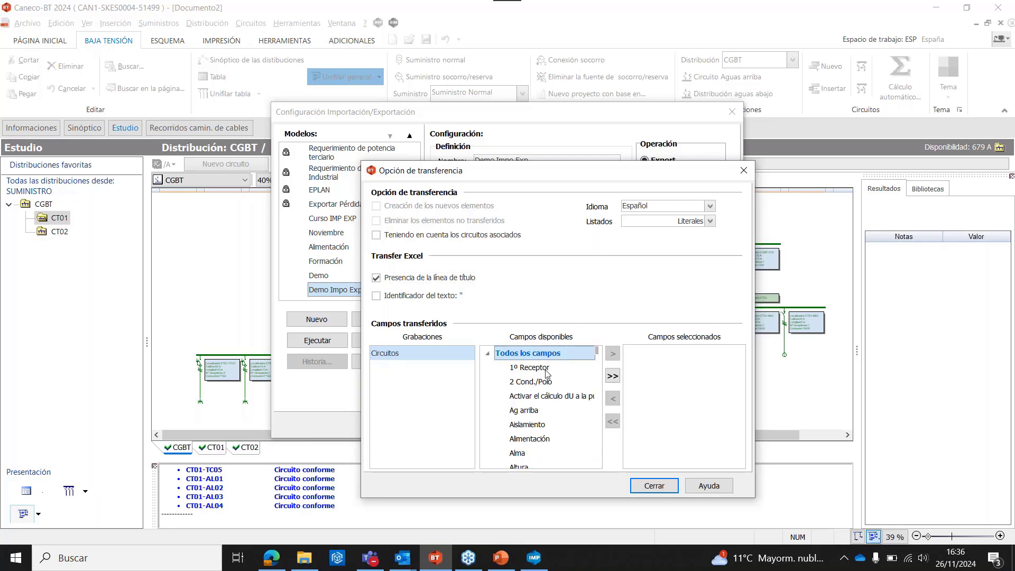
{"action": "scroll", "coordinate": [545, 374], "scroll_direction": "down", "scroll_amount": 1}
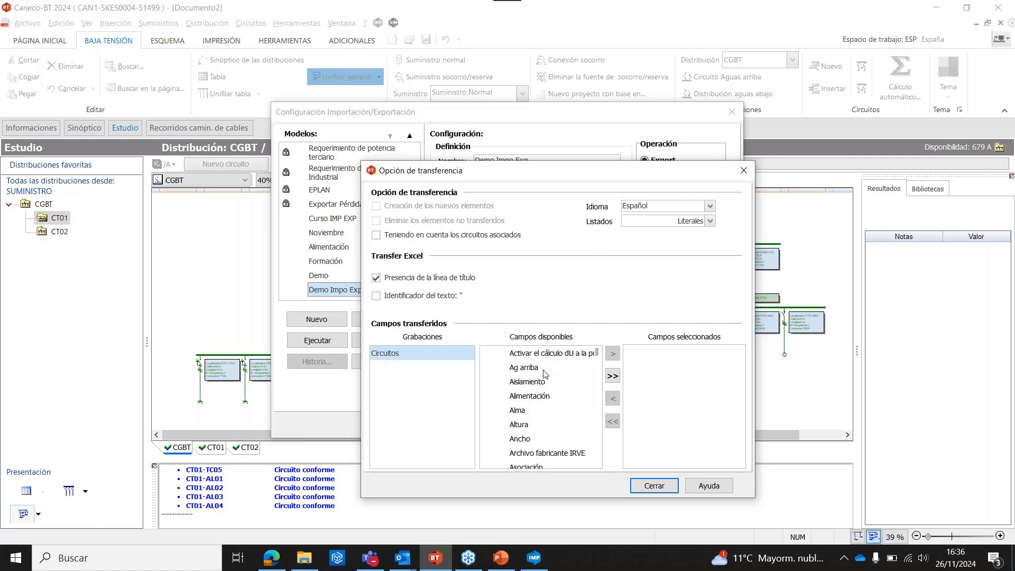
{"action": "scroll", "coordinate": [545, 374], "scroll_direction": "up", "scroll_amount": 1}
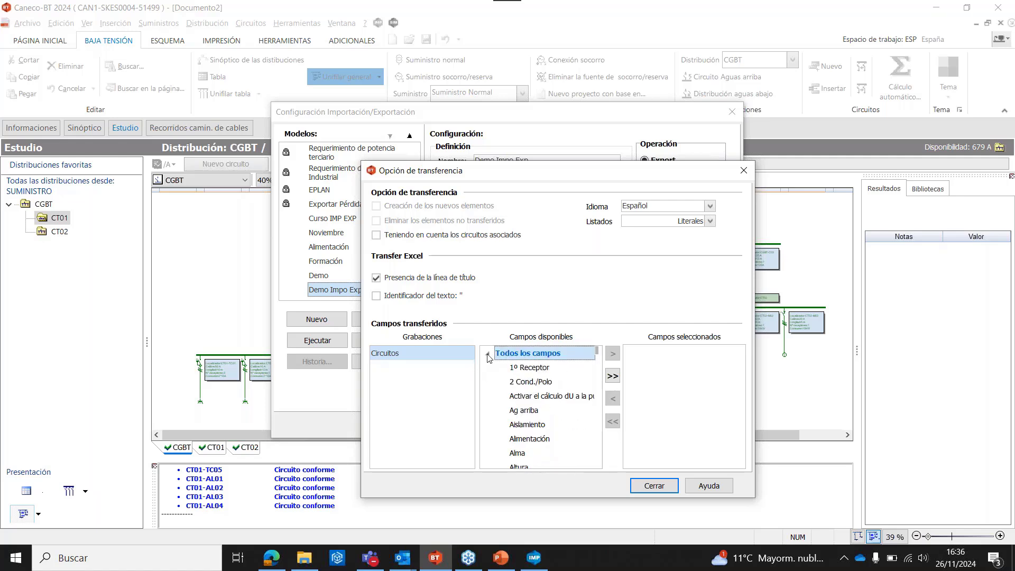
{"action": "scroll", "coordinate": [523, 379], "scroll_direction": "down", "scroll_amount": 2}
{"action": "scroll", "coordinate": [524, 379], "scroll_direction": "down", "scroll_amount": 12}
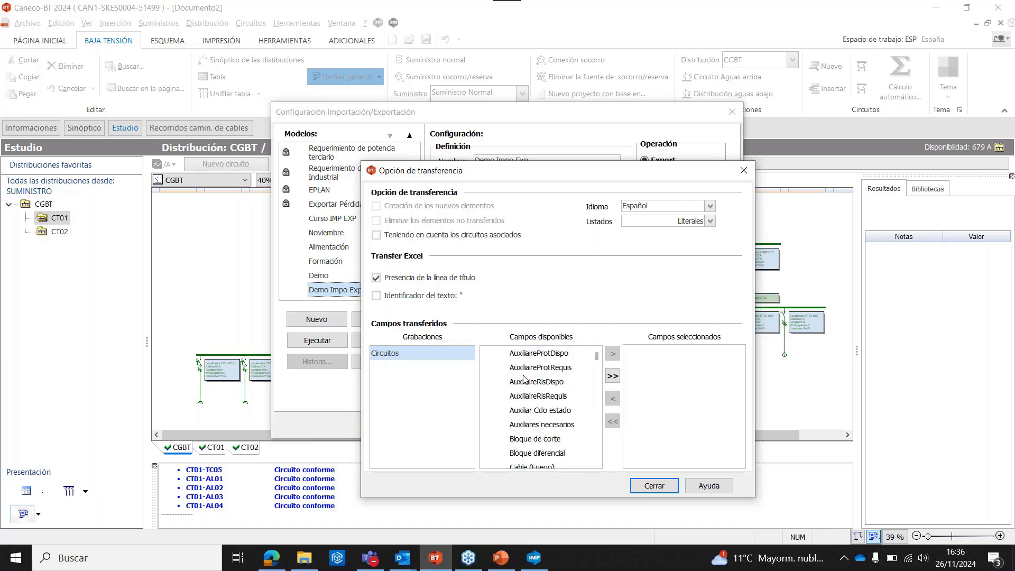
{"action": "scroll", "coordinate": [524, 379], "scroll_direction": "up", "scroll_amount": 12}
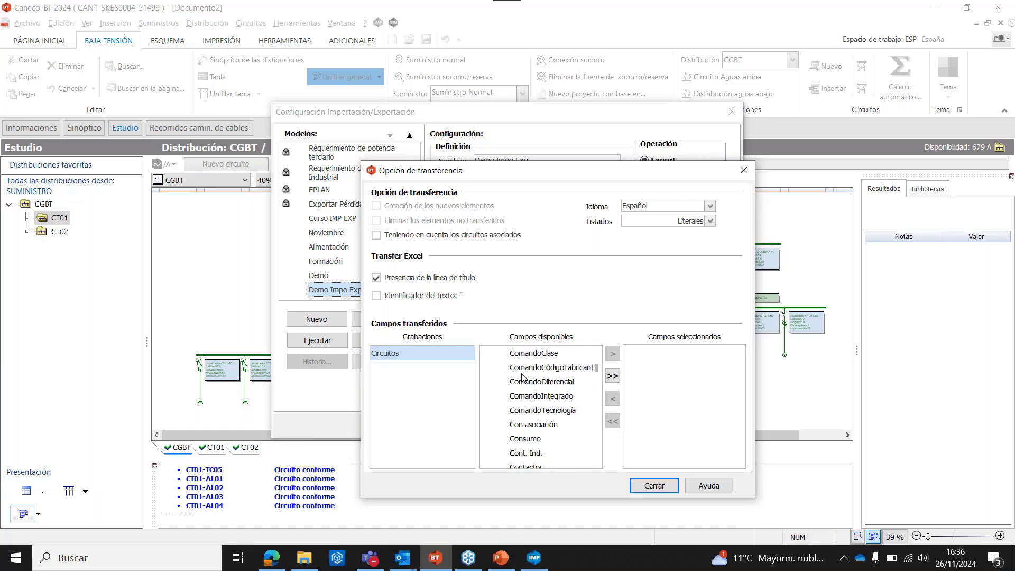
{"action": "scroll", "coordinate": [517, 355], "scroll_direction": "up", "scroll_amount": 3}
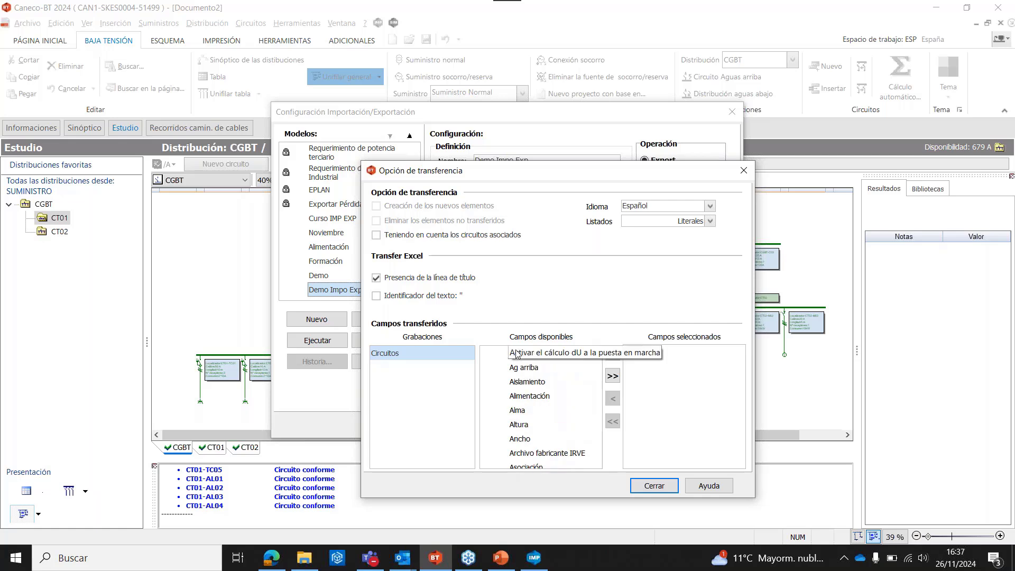
{"action": "left_click", "coordinate": [487, 354]}
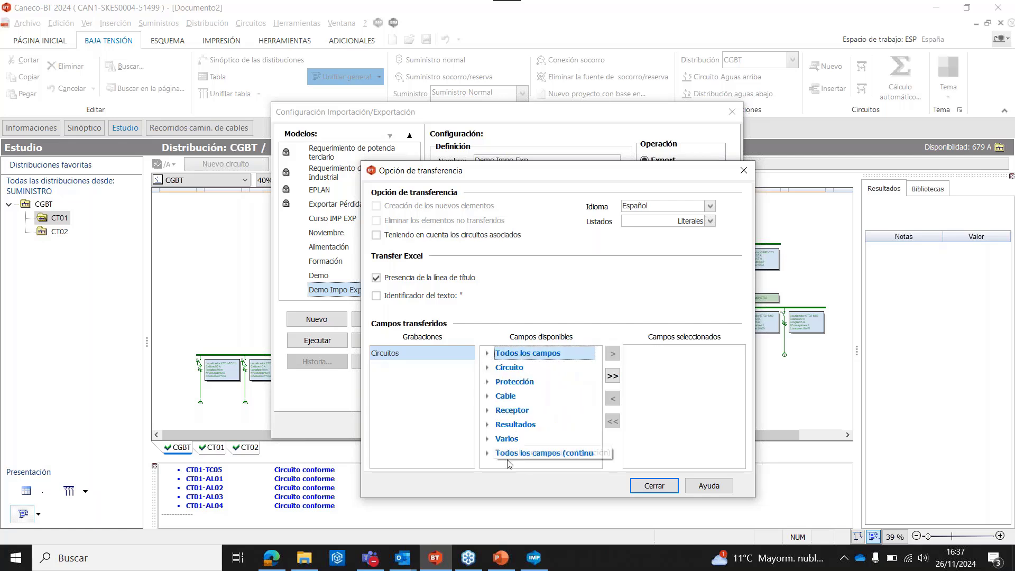
{"action": "left_click", "coordinate": [486, 453]}
{"action": "scroll", "coordinate": [538, 446], "scroll_direction": "down", "scroll_amount": 10}
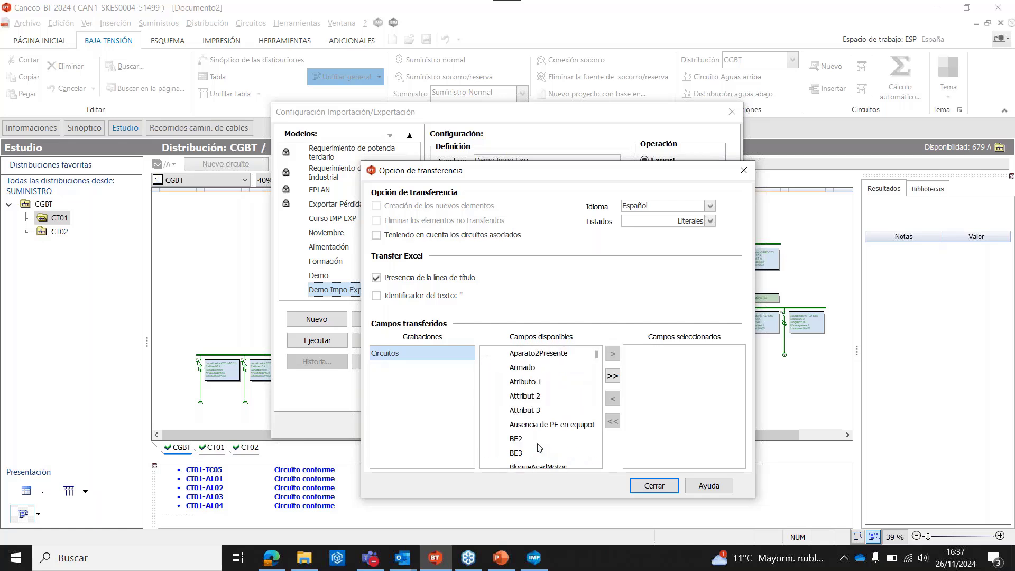
{"action": "scroll", "coordinate": [538, 446], "scroll_direction": "up", "scroll_amount": 10}
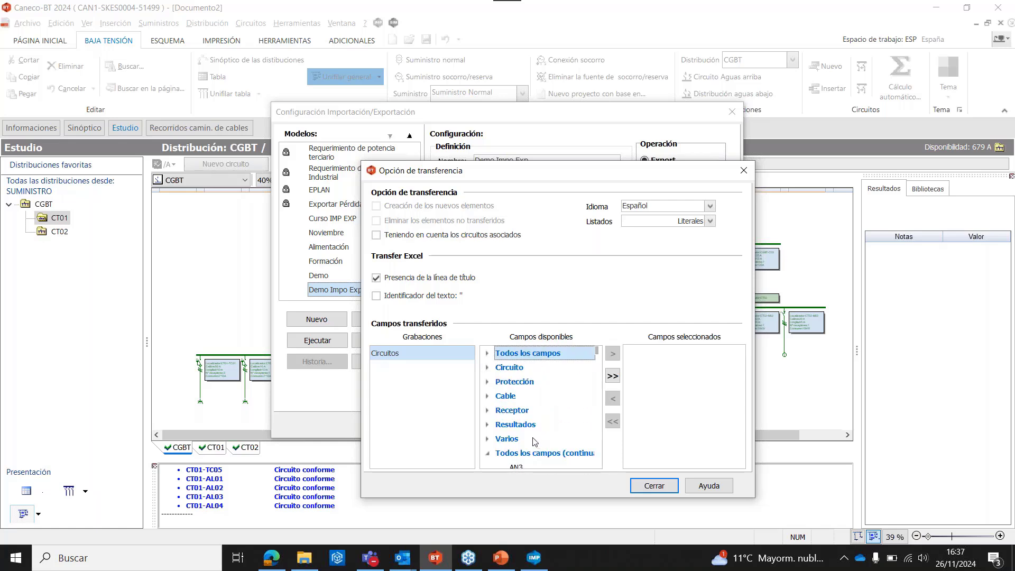
{"action": "left_click", "coordinate": [487, 453]}
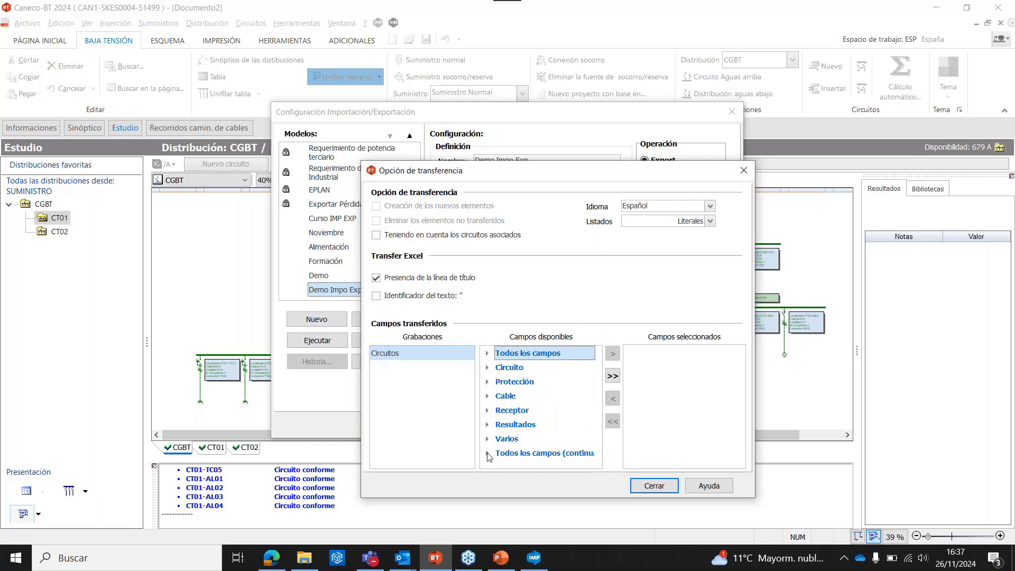
Step: Add the fields Localizador, Clase and JdB Ag Arr from the Circuito group to the selected fields
{"action": "left_click", "coordinate": [487, 368]}
{"action": "left_click", "coordinate": [518, 382]}
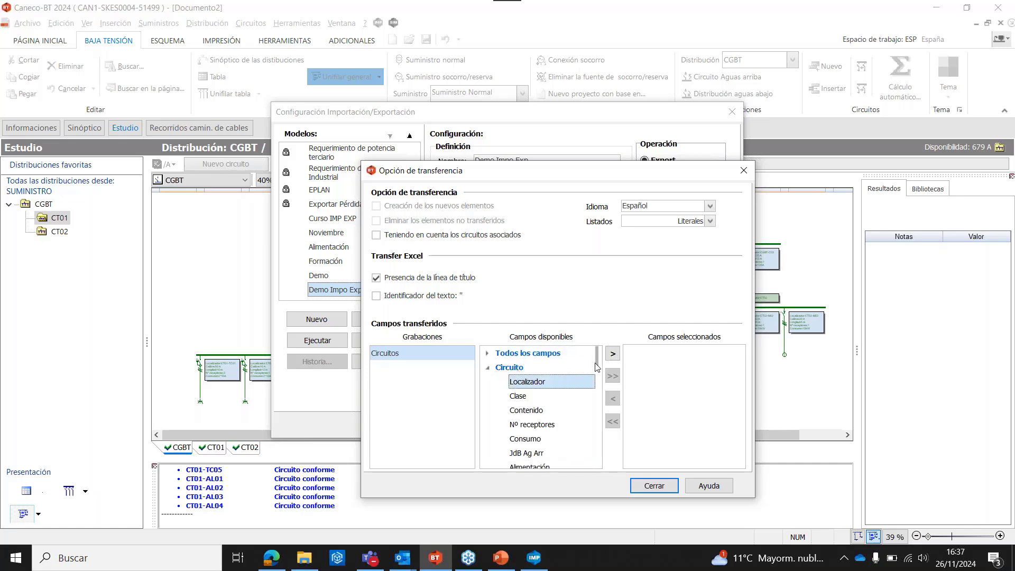
{"action": "left_click", "coordinate": [613, 354]}
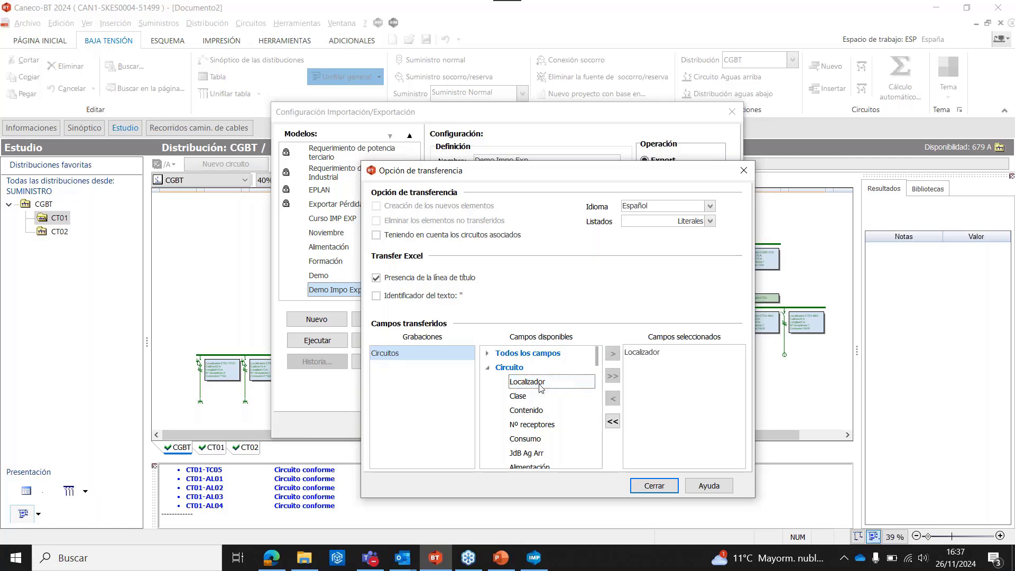
{"action": "left_click", "coordinate": [522, 398]}
{"action": "left_click", "coordinate": [613, 353]}
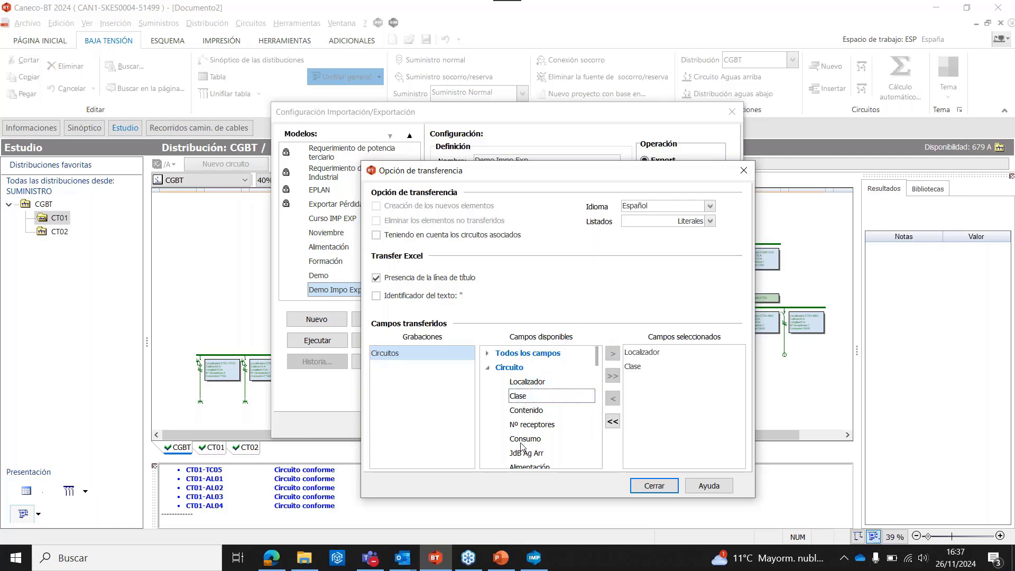
{"action": "left_click", "coordinate": [526, 453]}
{"action": "left_click", "coordinate": [613, 353]}
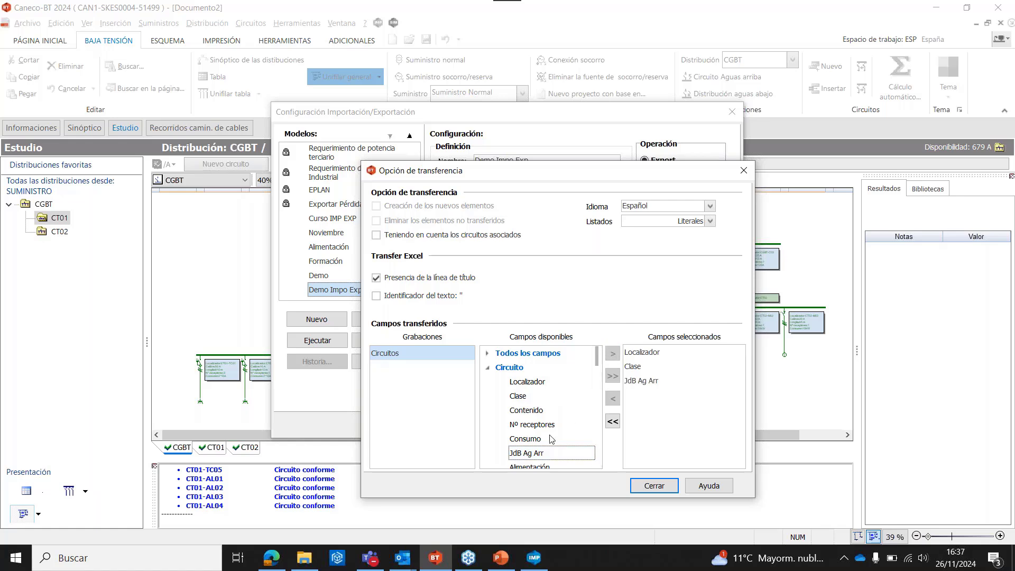
Step: Add the Ag arriba field from the Circuito group and place it between Clase and JdB Ag Arr
{"action": "scroll", "coordinate": [537, 429], "scroll_direction": "down", "scroll_amount": 12}
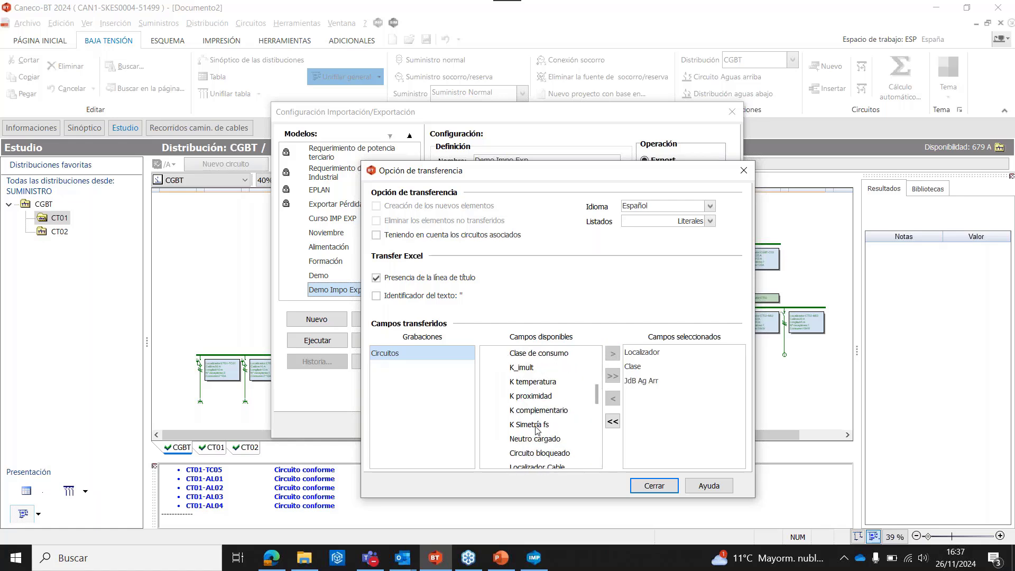
{"action": "scroll", "coordinate": [537, 429], "scroll_direction": "down", "scroll_amount": 1}
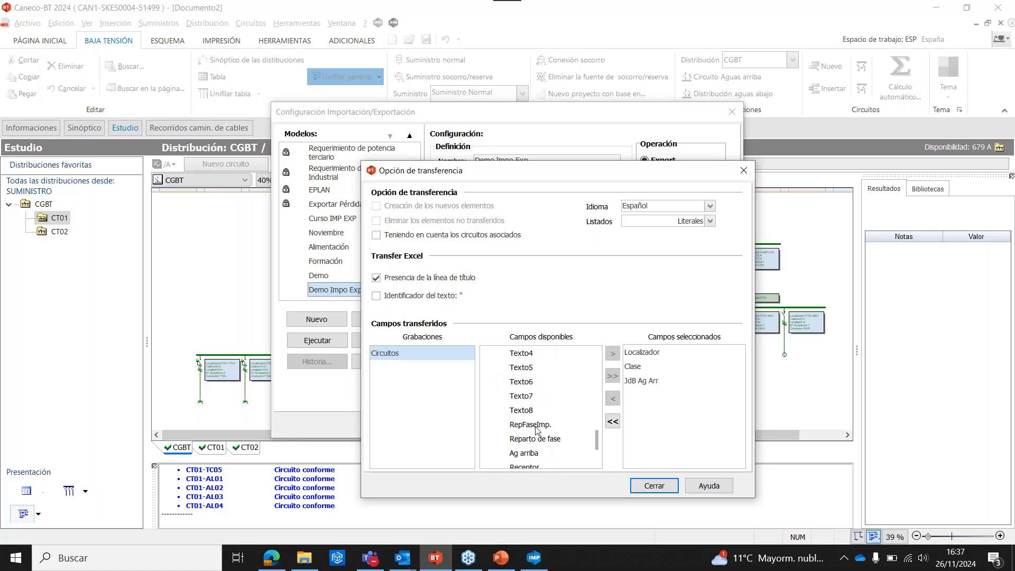
{"action": "left_click", "coordinate": [526, 453]}
{"action": "left_click", "coordinate": [613, 353]}
{"action": "left_click_drag", "start_coordinate": [638, 373], "coordinate": [638, 374]}
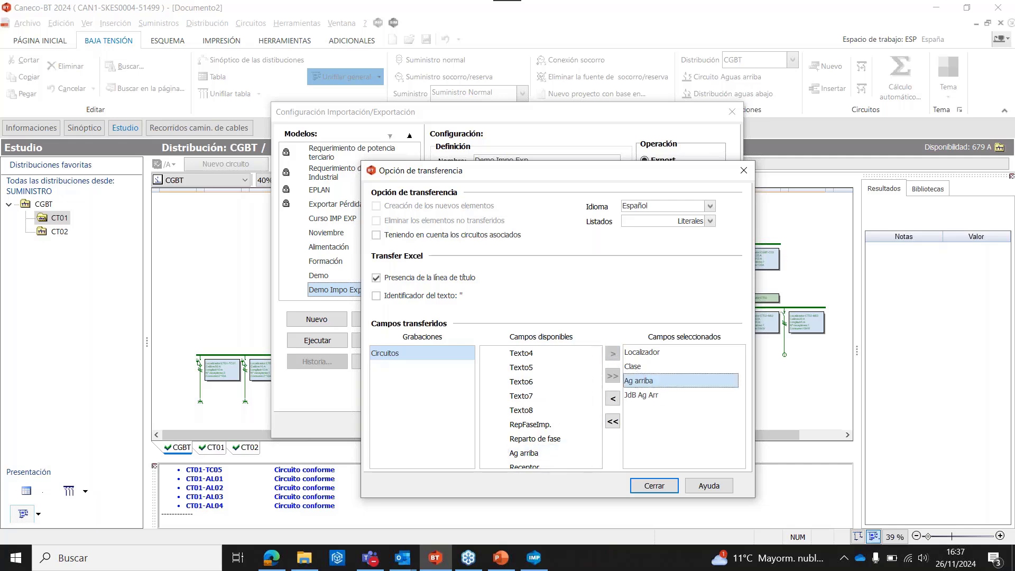
Step: Add the Longitud field from the Cable group to the selected fields
{"action": "scroll", "coordinate": [519, 394], "scroll_direction": "up", "scroll_amount": 10}
{"action": "scroll", "coordinate": [519, 388], "scroll_direction": "up", "scroll_amount": 2}
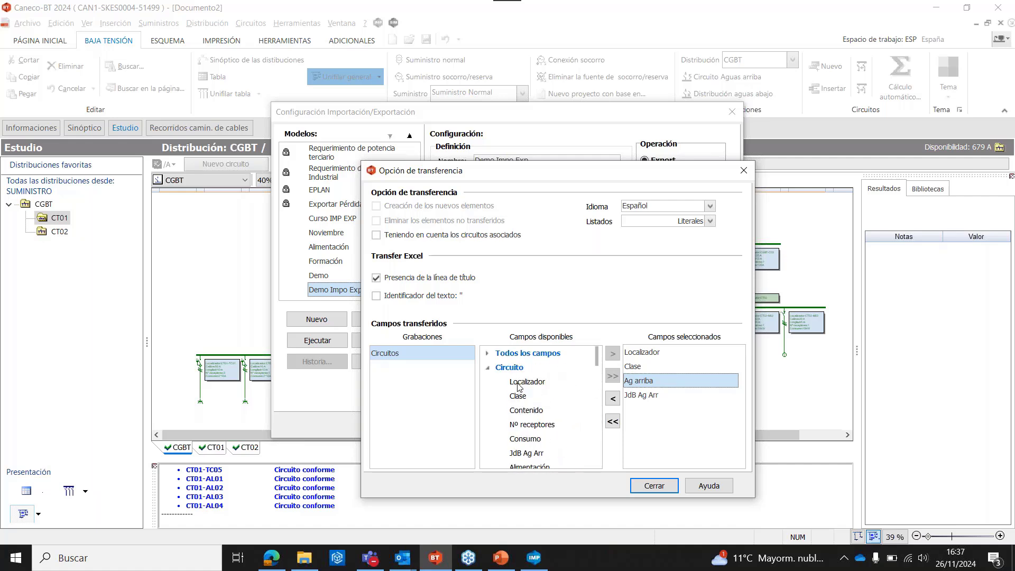
{"action": "left_click", "coordinate": [488, 369]}
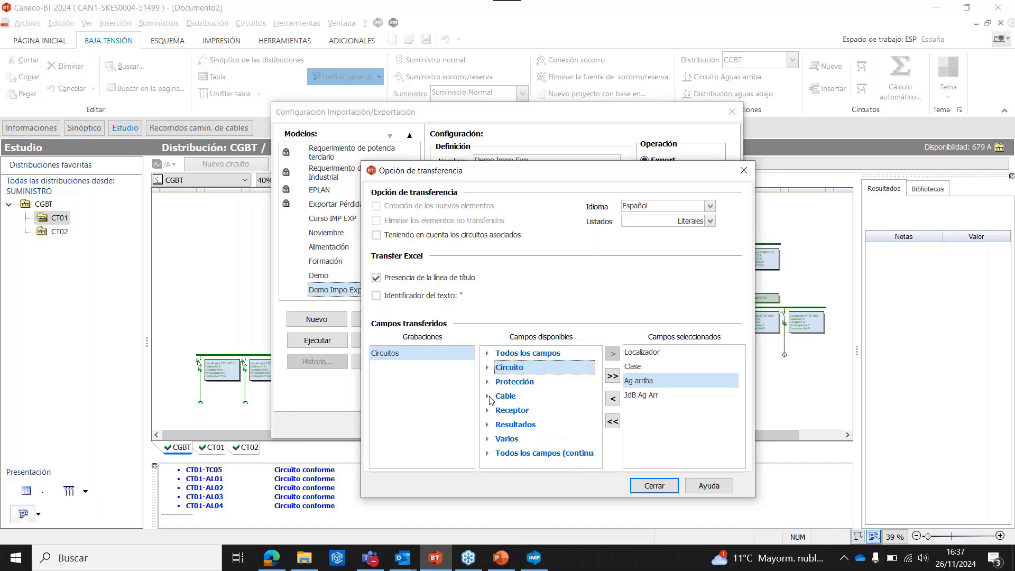
{"action": "left_click", "coordinate": [488, 396]}
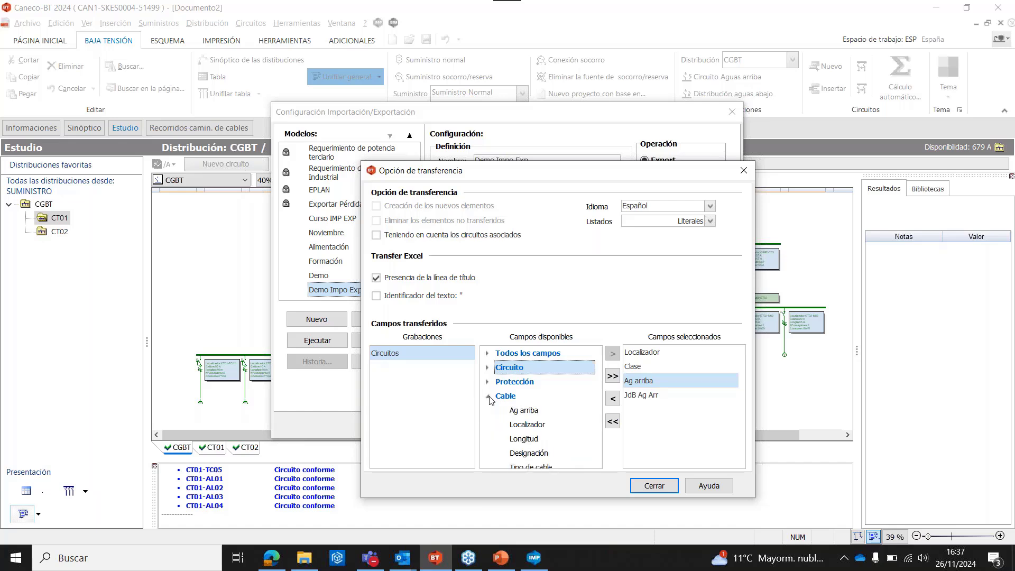
{"action": "left_click", "coordinate": [528, 438]}
{"action": "left_click", "coordinate": [612, 353]}
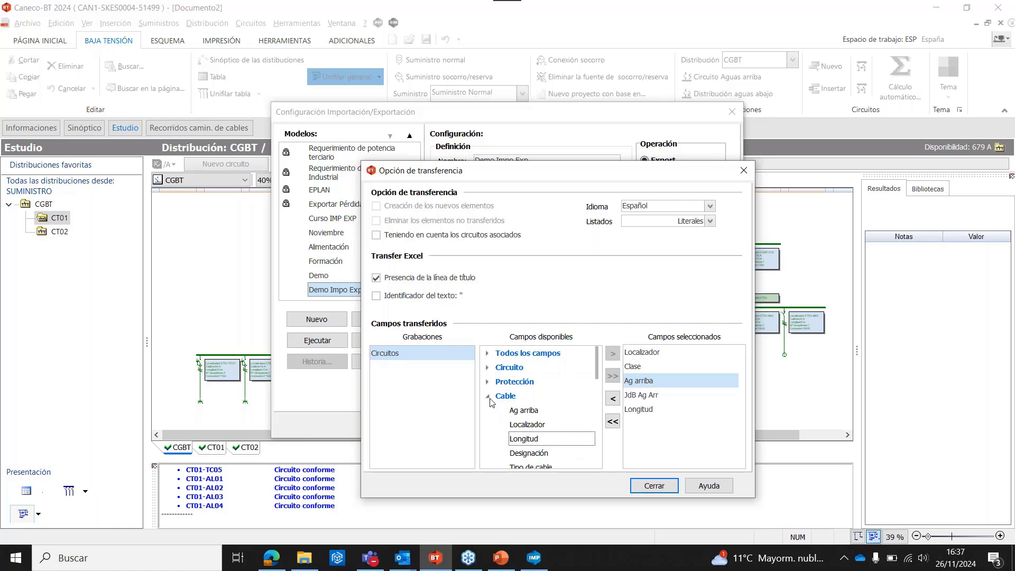
{"action": "left_click", "coordinate": [487, 397]}
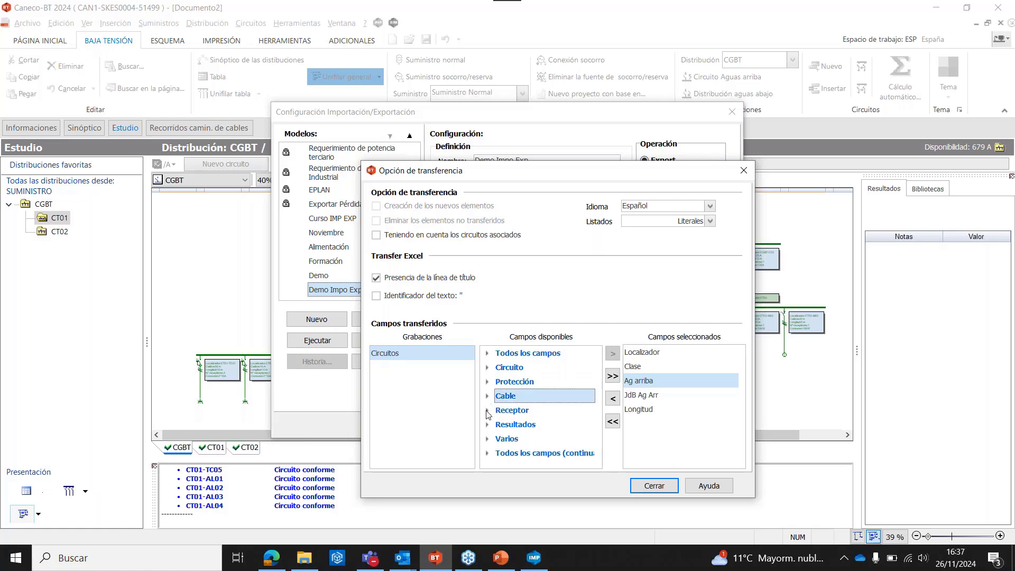
Step: Add the fields Nº receptores and Consumo from the Receptor group to the selected fields
{"action": "left_click", "coordinate": [488, 412]}
{"action": "scroll", "coordinate": [526, 426], "scroll_direction": "down", "scroll_amount": 1}
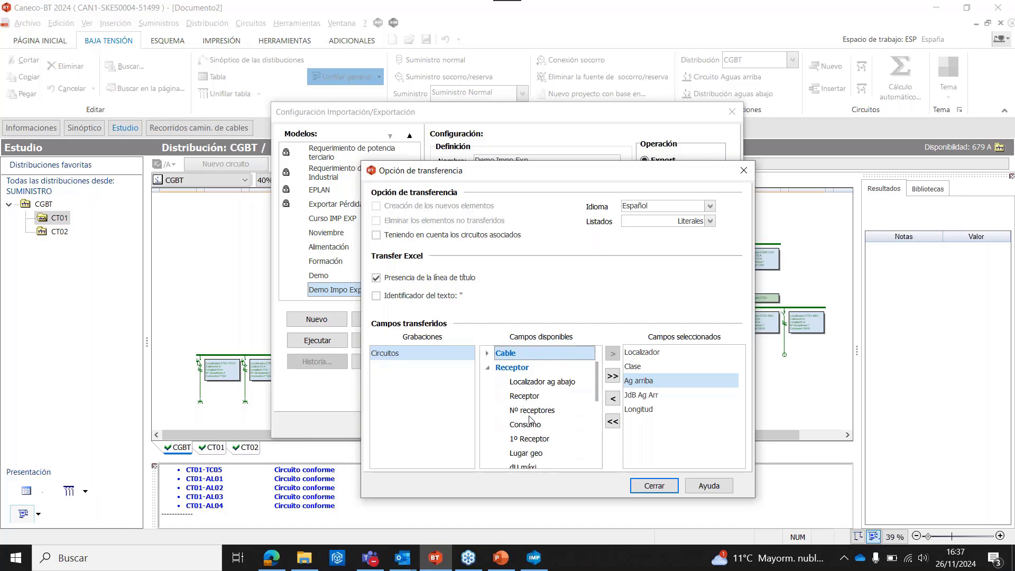
{"action": "left_click", "coordinate": [530, 412]}
{"action": "left_click", "coordinate": [613, 353]}
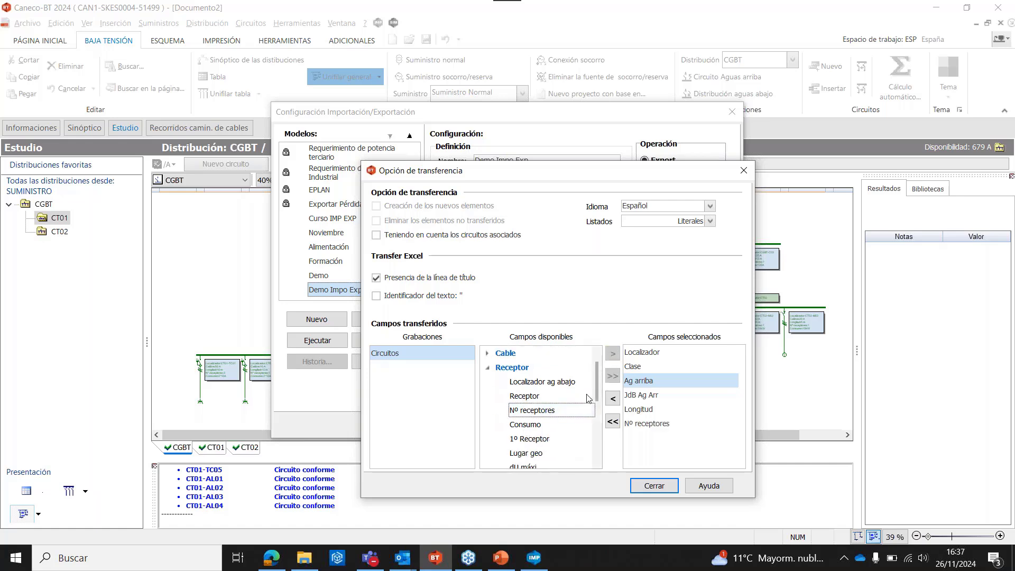
{"action": "left_click", "coordinate": [538, 426]}
{"action": "left_click", "coordinate": [612, 353]}
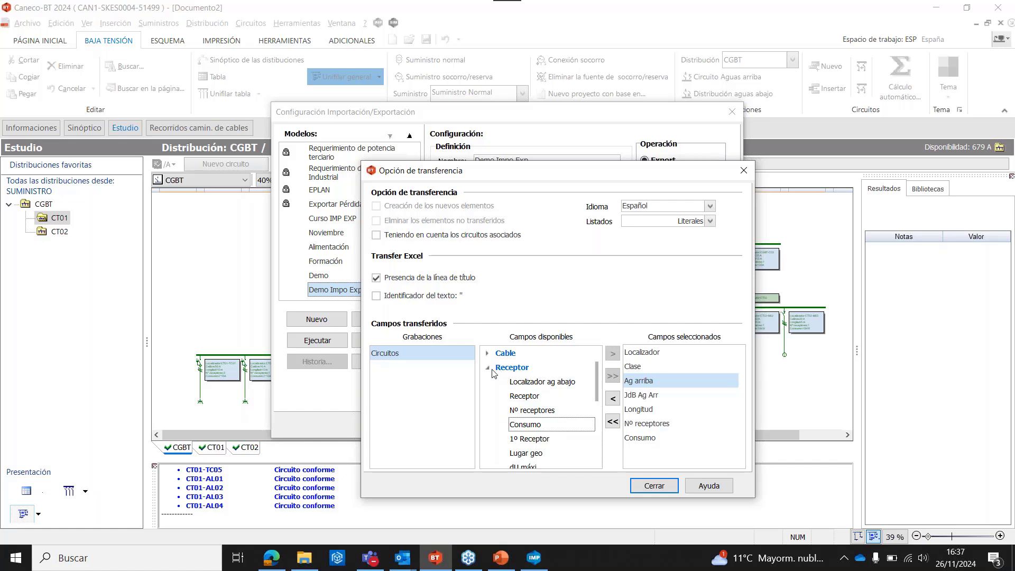
{"action": "left_click", "coordinate": [488, 369]}
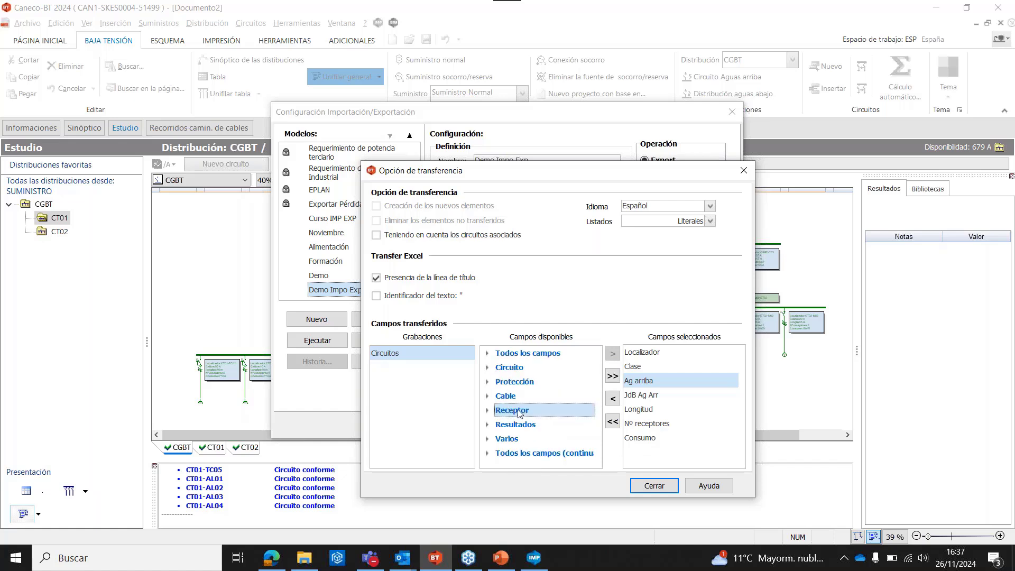
Step: Add the Protección mínima field from the Varios group and close the transfer options and the import/export configuration
{"action": "left_click", "coordinate": [488, 440]}
{"action": "scroll", "coordinate": [515, 437], "scroll_direction": "down", "scroll_amount": 6}
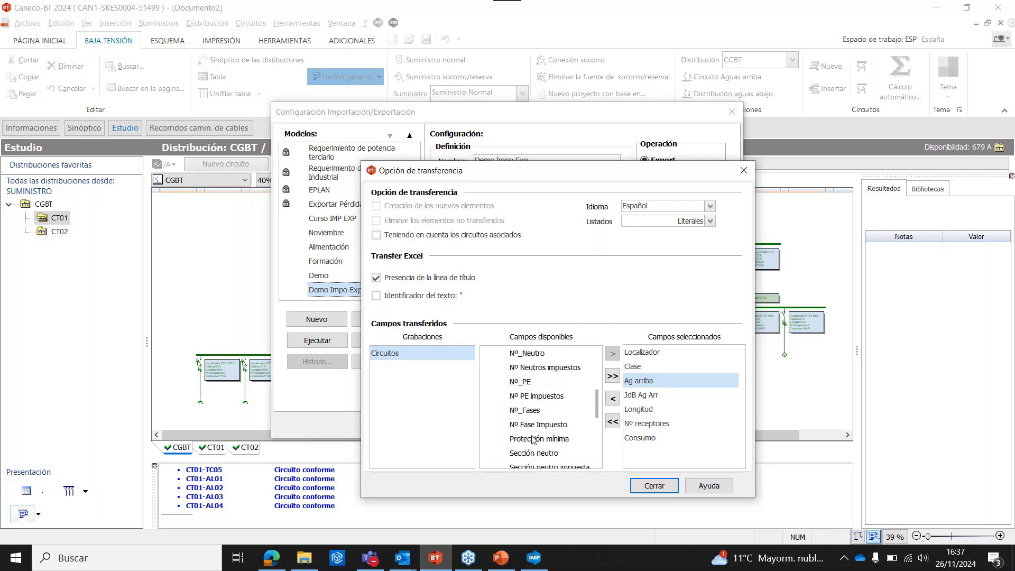
{"action": "left_click", "coordinate": [533, 440]}
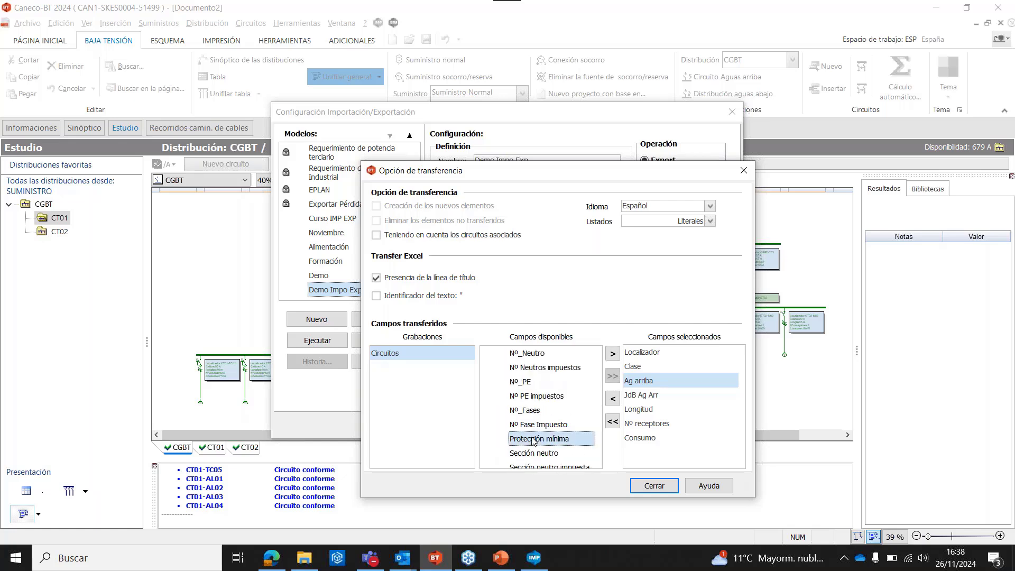
{"action": "left_click", "coordinate": [612, 354]}
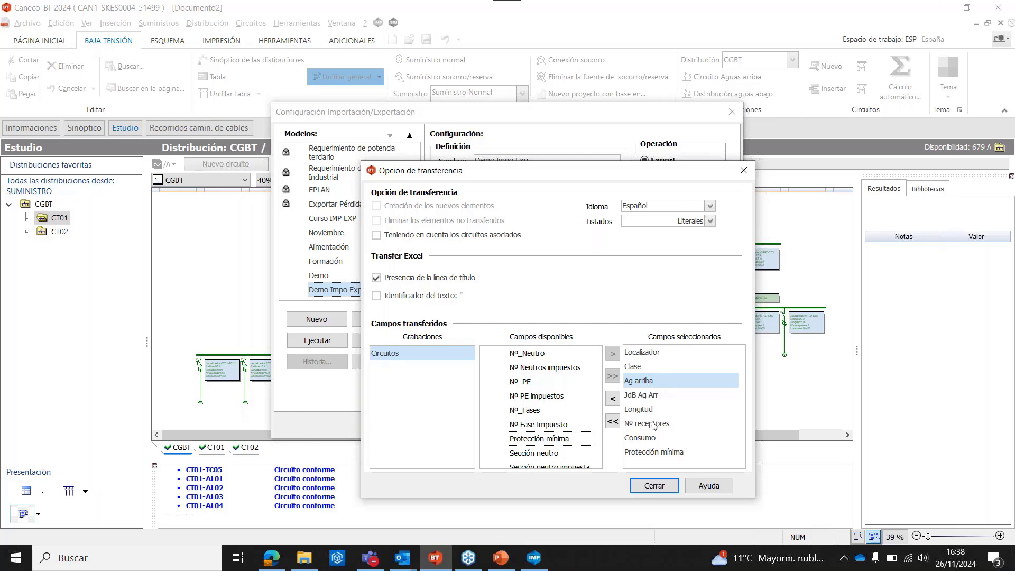
{"action": "left_click", "coordinate": [662, 486]}
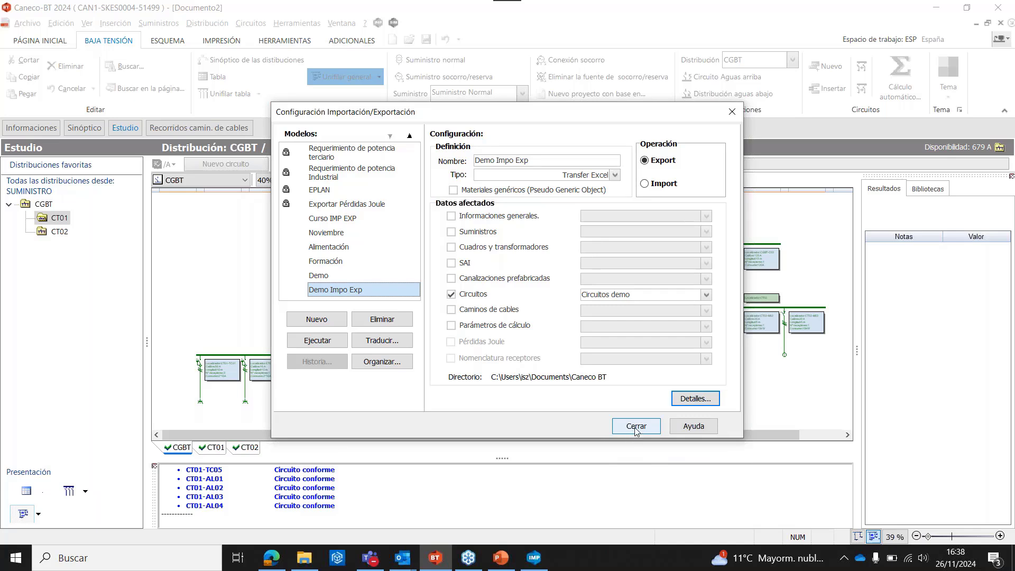
{"action": "left_click", "coordinate": [636, 429]}
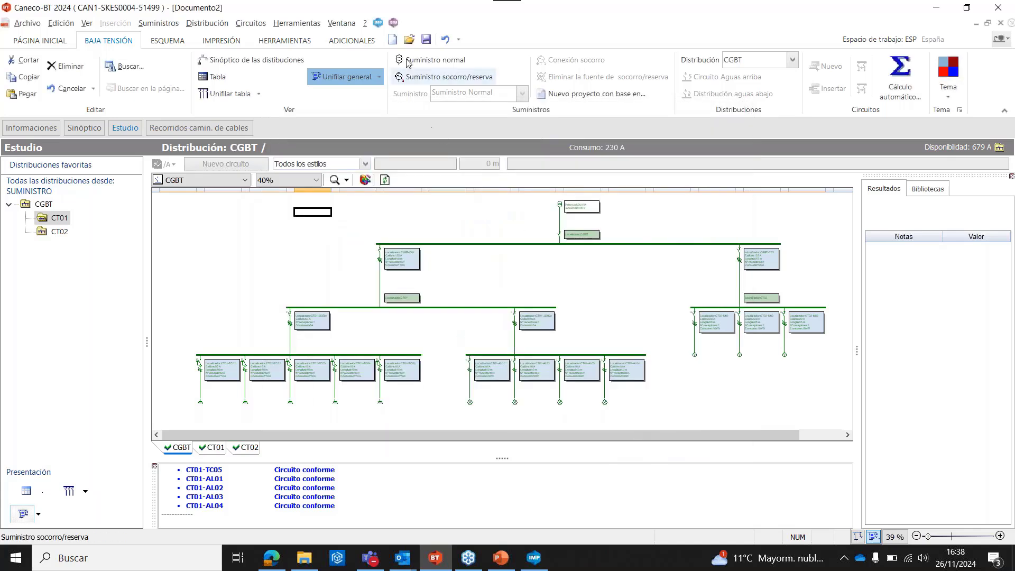
Step: Start saving the project and browse to the Formaciones > DEMO > IMPORT EXPORT > Demo 2024- 26 Nov folder
{"action": "left_click", "coordinate": [426, 40]}
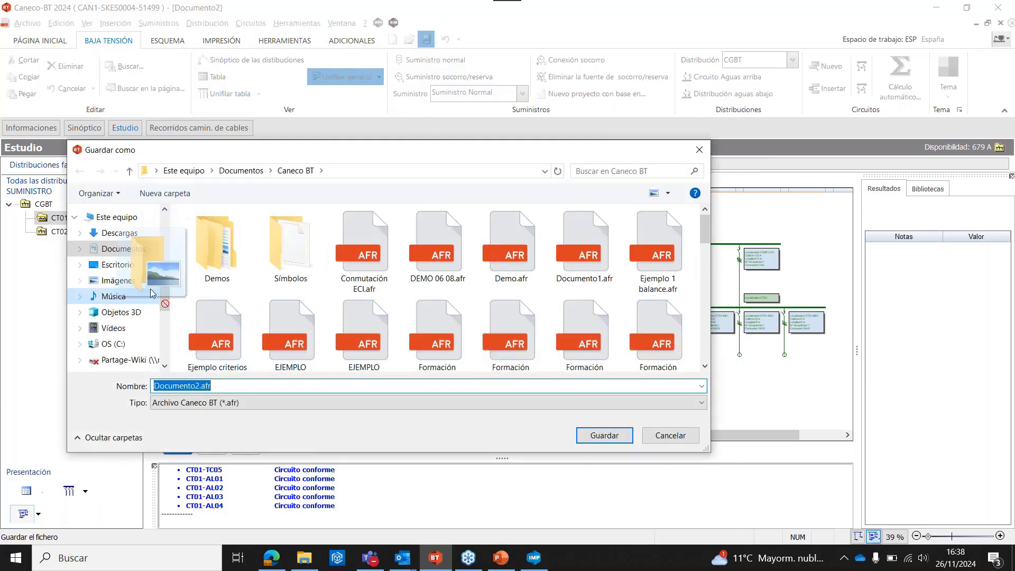
{"action": "scroll", "coordinate": [162, 294], "scroll_direction": "up", "scroll_amount": 4}
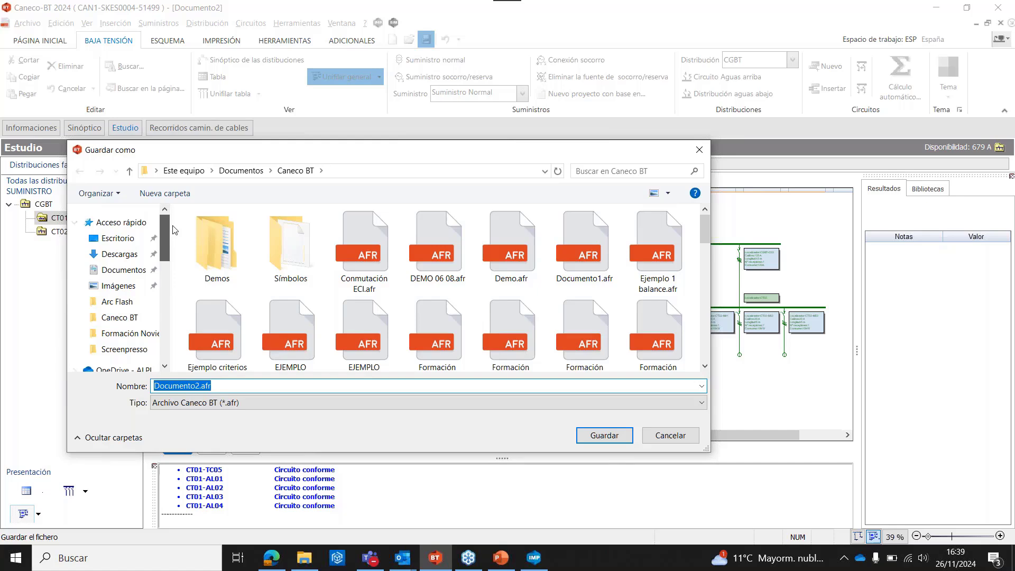
{"action": "left_click", "coordinate": [126, 322]}
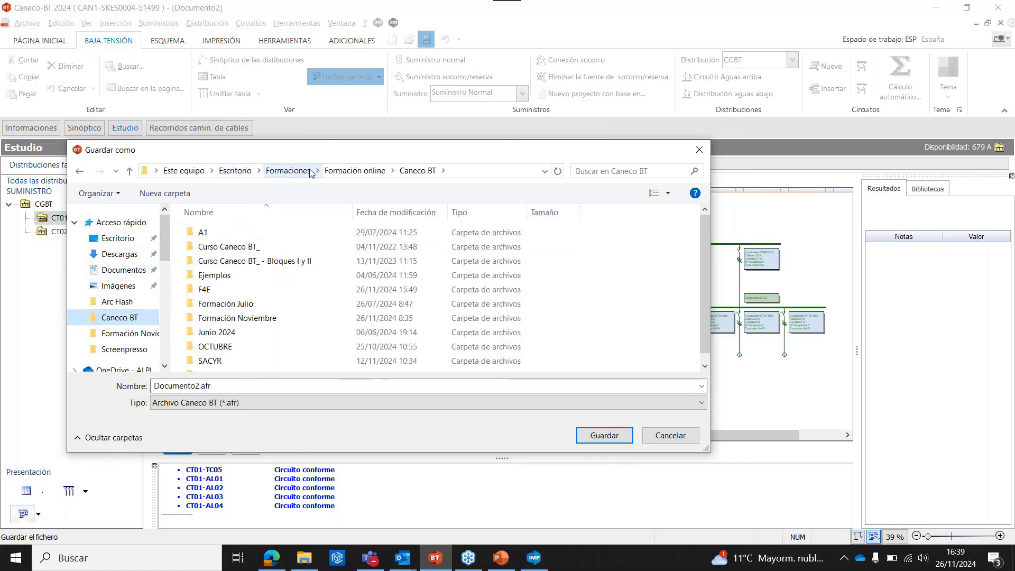
{"action": "left_click", "coordinate": [289, 170]}
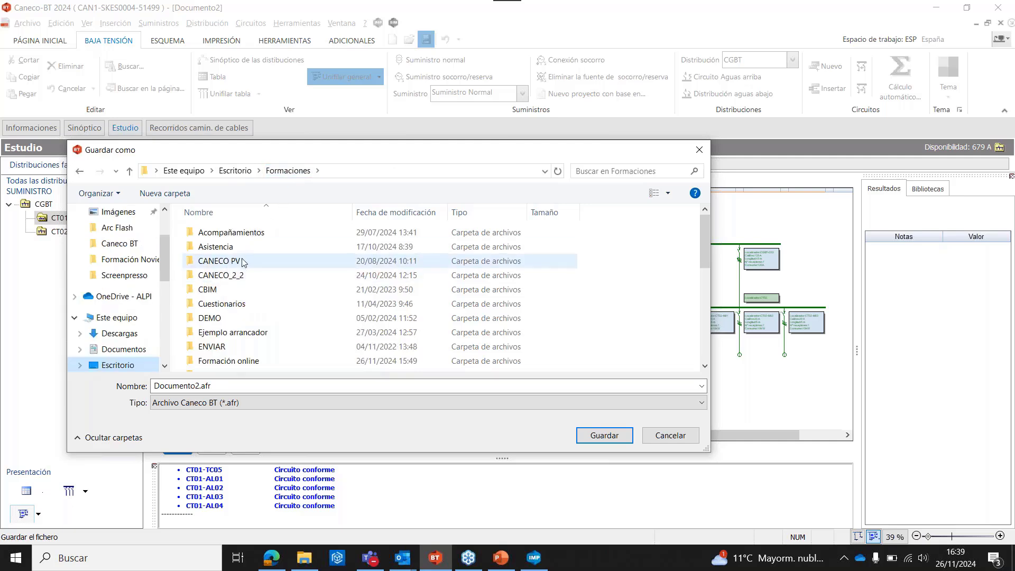
{"action": "double_click", "coordinate": [229, 316]}
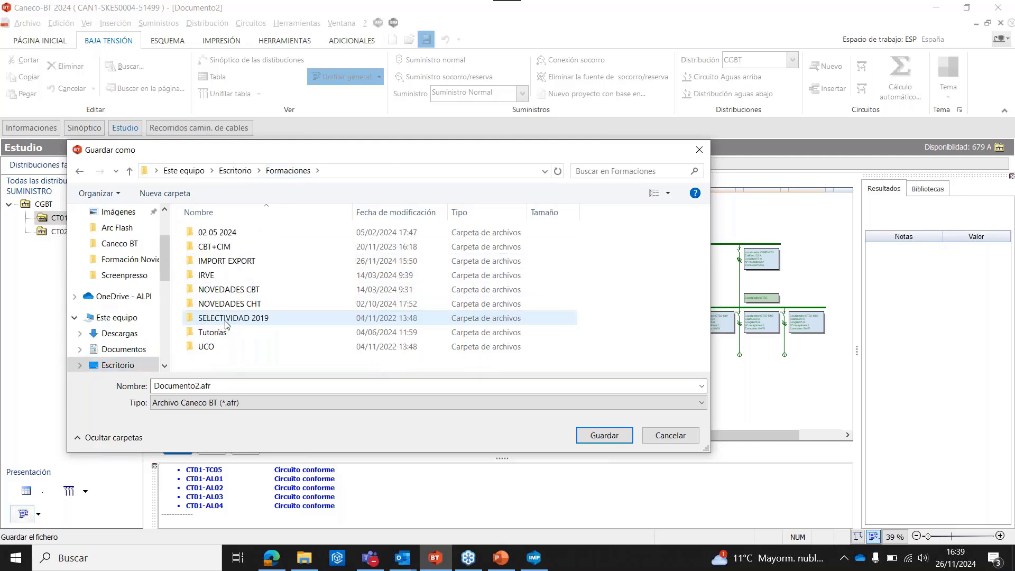
{"action": "double_click", "coordinate": [243, 261]}
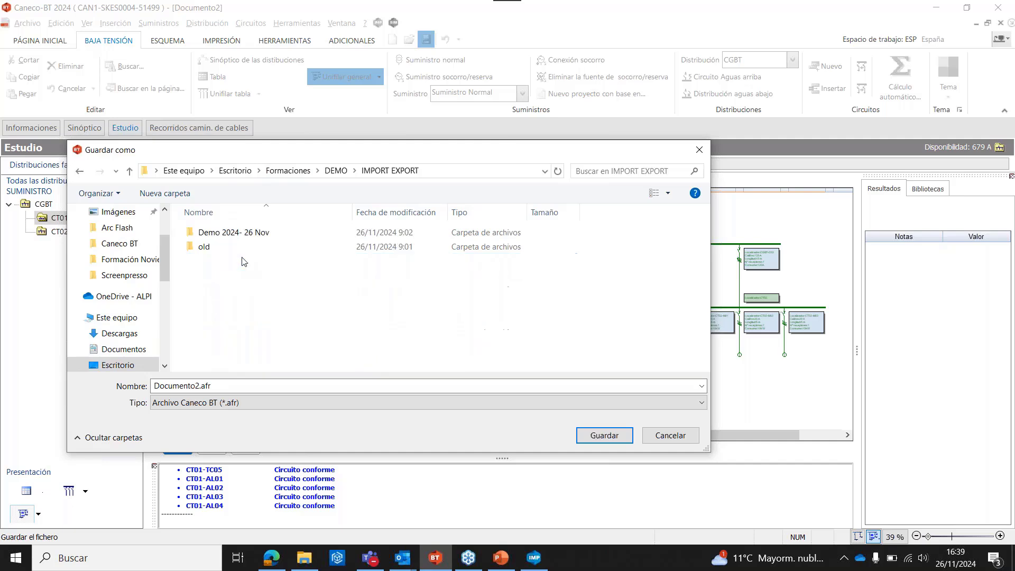
{"action": "double_click", "coordinate": [249, 237]}
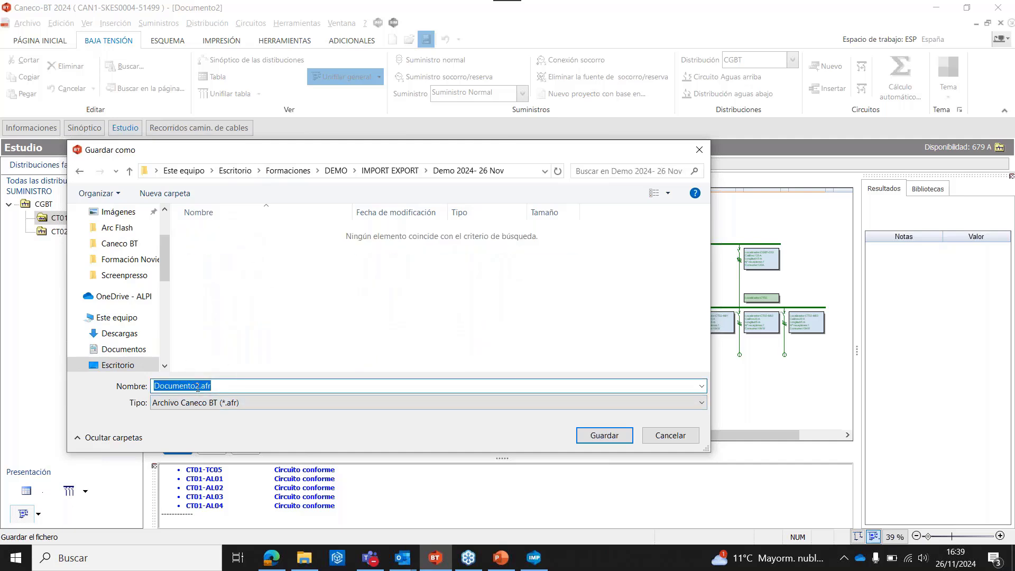
Step: Save the project under the name Demo Imp Exp and accept the project information
{"action": "left_click", "coordinate": [198, 386]}
{"action": "double_click", "coordinate": [198, 386]}
{"action": "type", "text": "Demo Im"}
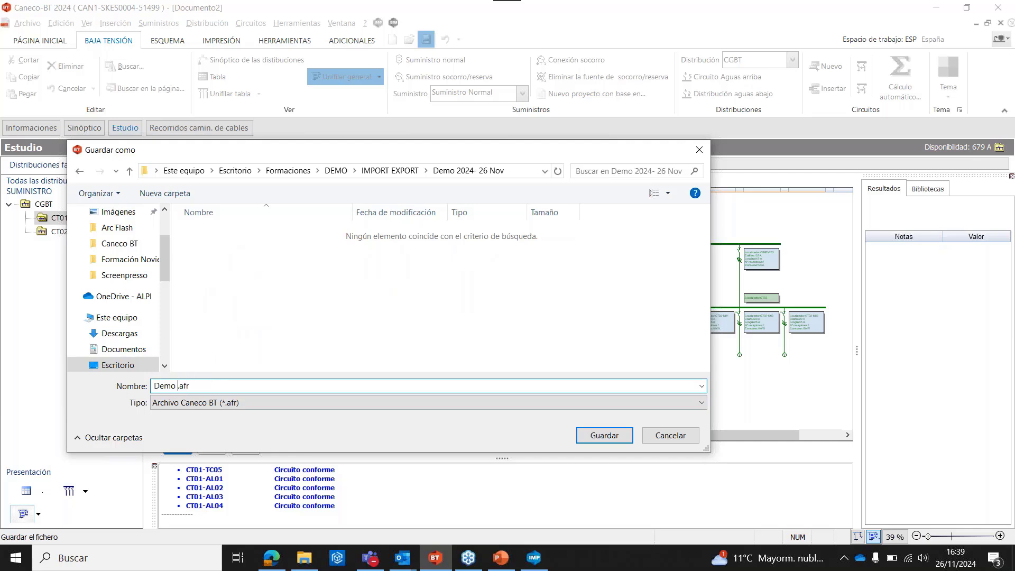
{"action": "type", "text": "p EDx"}
{"action": "key", "text": "BackSpace"}
{"action": "key", "text": "BackSpace"}
{"action": "type", "text": "xp"}
{"action": "left_click", "coordinate": [627, 440]}
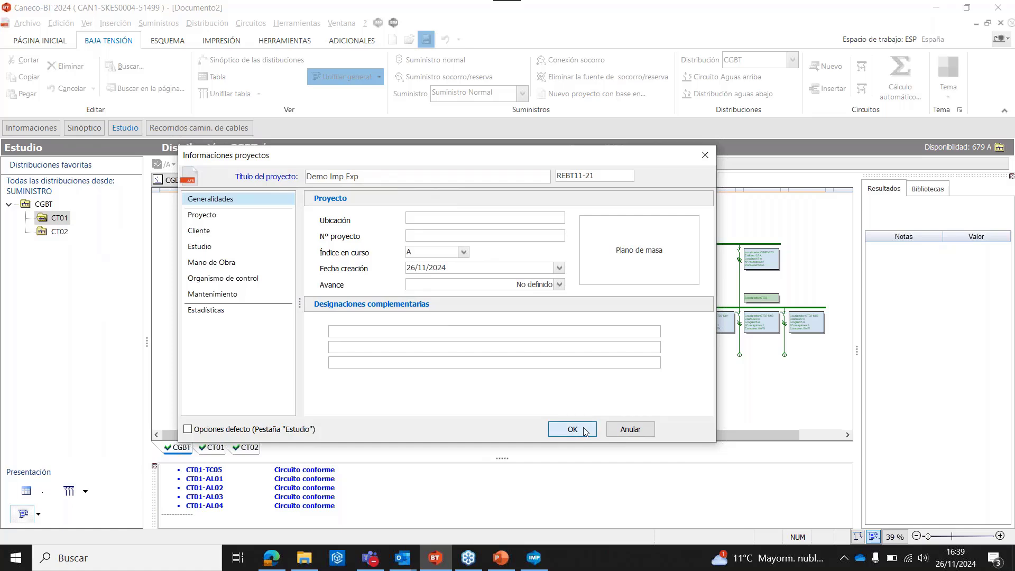
{"action": "left_click", "coordinate": [572, 429]}
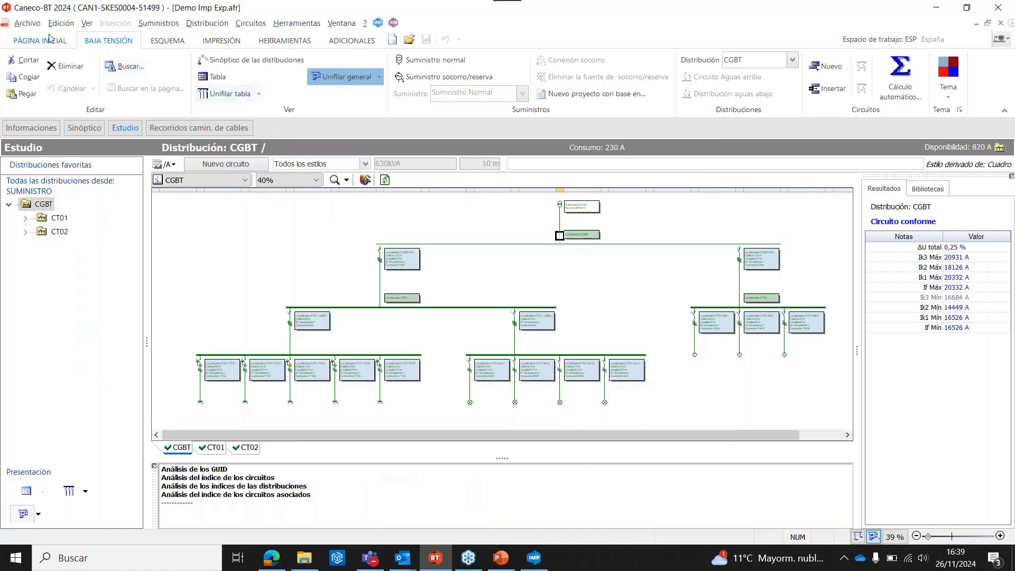
Step: Run the text export with the Demo Impo Exp model, transferring all distributions
{"action": "left_click", "coordinate": [27, 23]}
{"action": "mouse_move", "coordinate": [91, 178]}
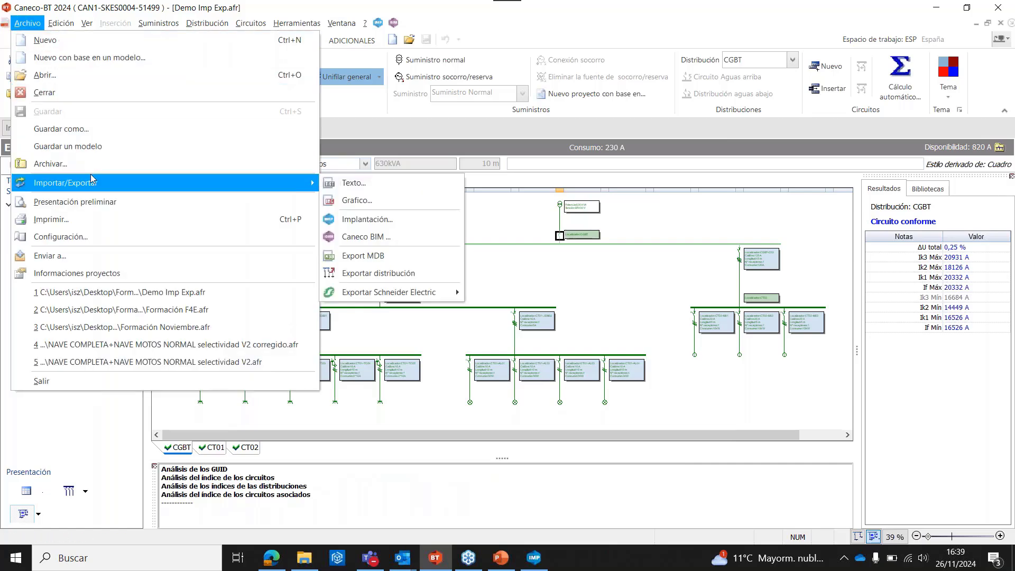
{"action": "left_click", "coordinate": [351, 188]}
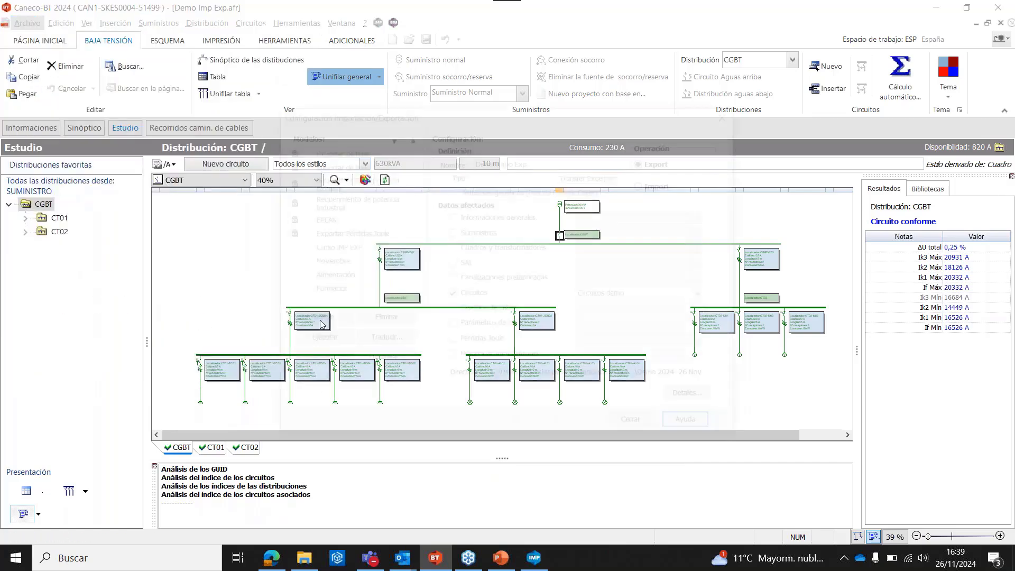
{"action": "scroll", "coordinate": [345, 288], "scroll_direction": "down", "scroll_amount": 1}
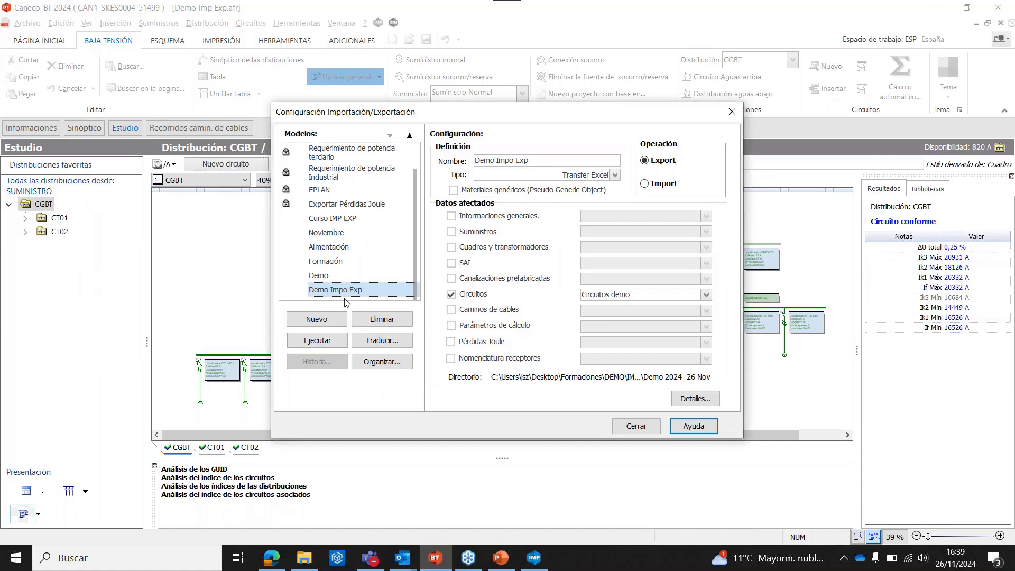
{"action": "left_click", "coordinate": [338, 344]}
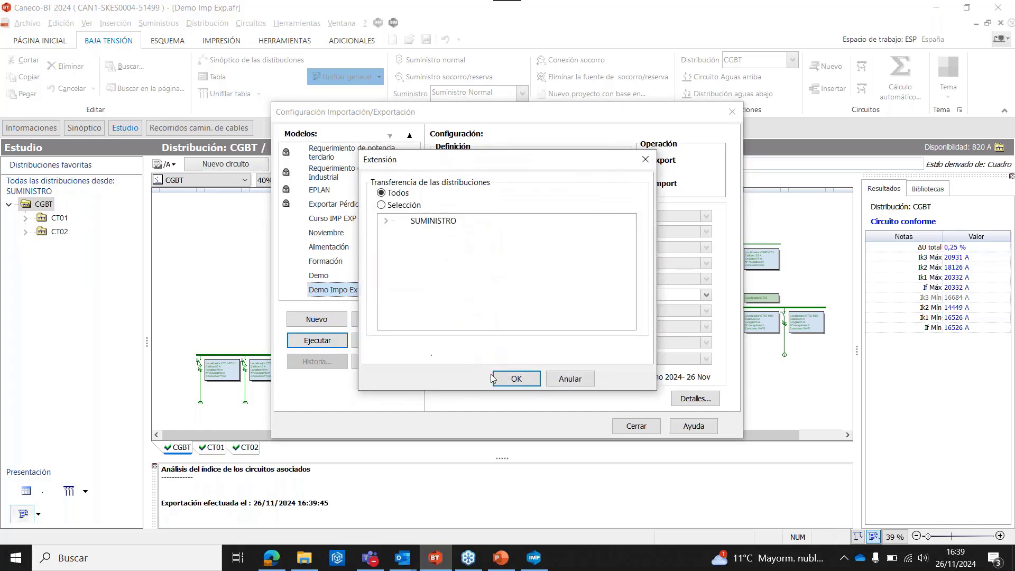
{"action": "left_click", "coordinate": [523, 379]}
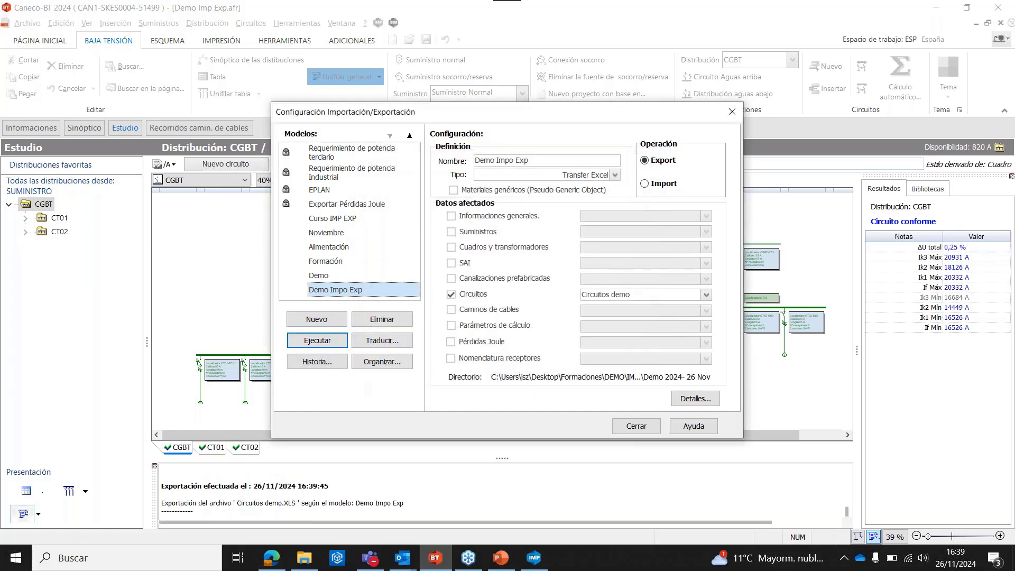
Step: Open the exported Circuitos demo.XLS from the Demo 2024- 26 Nov folder and widen the Localizador and Clase columns to fit their contents
{"action": "mouse_move", "coordinate": [305, 566]}
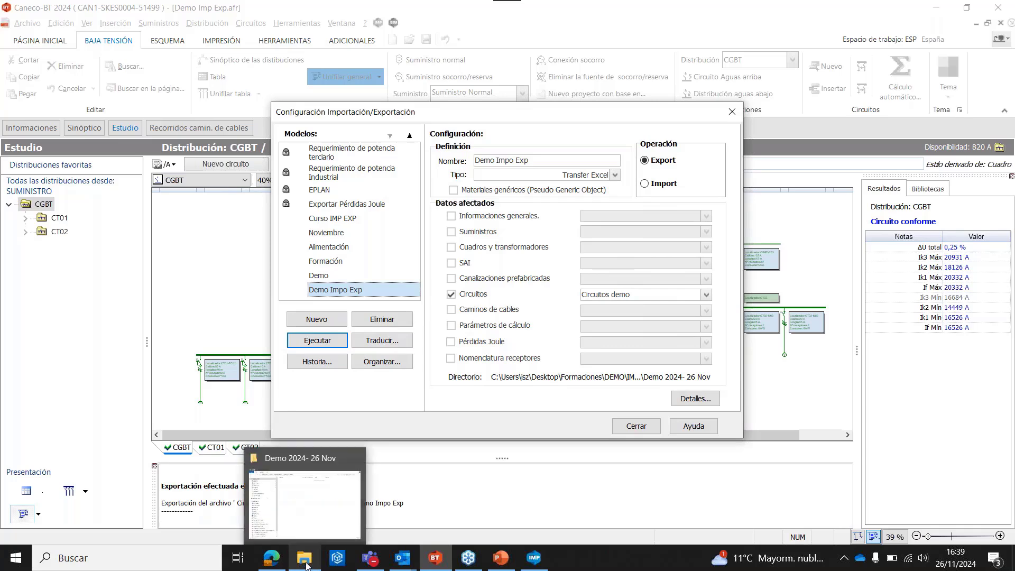
{"action": "left_click", "coordinate": [319, 515]}
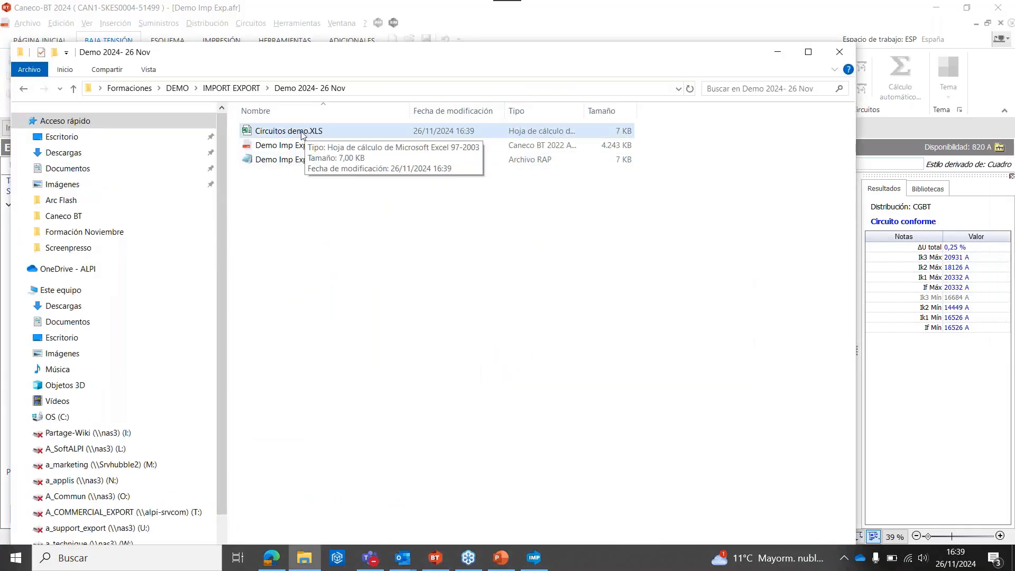
{"action": "left_click", "coordinate": [303, 135]}
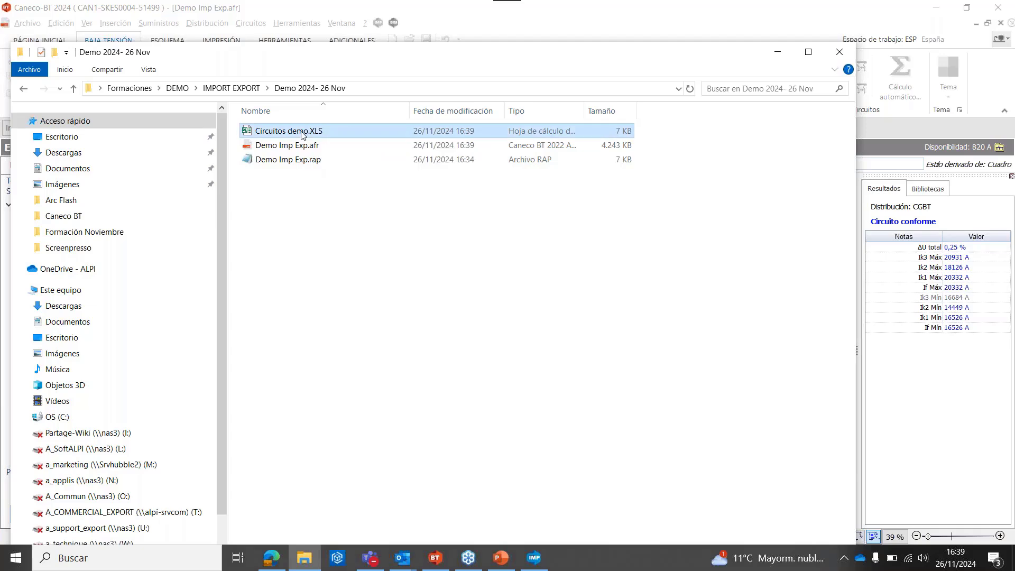
{"action": "double_click", "coordinate": [303, 135]}
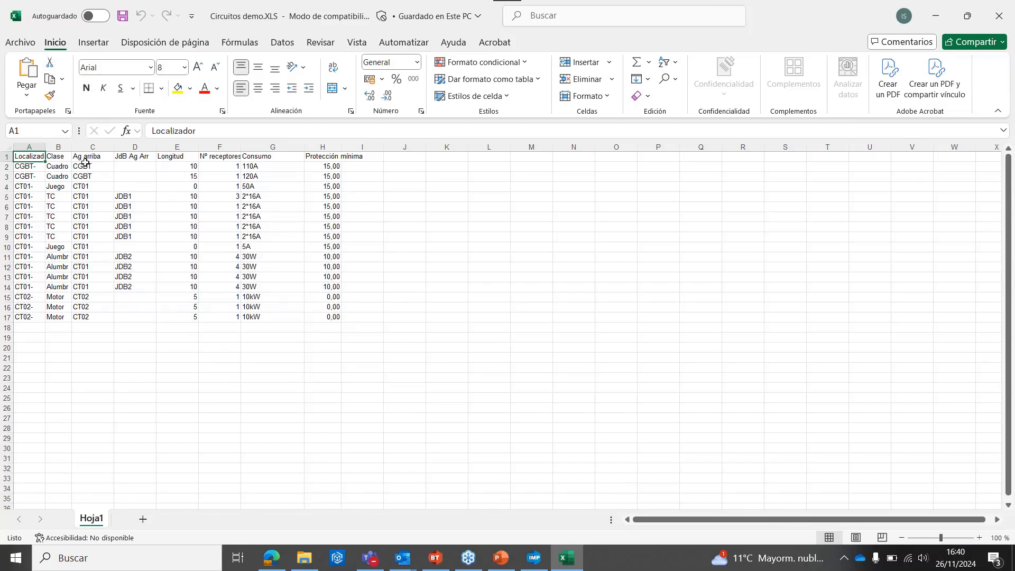
{"action": "left_click_drag", "start_coordinate": [47, 146], "coordinate": [125, 148]}
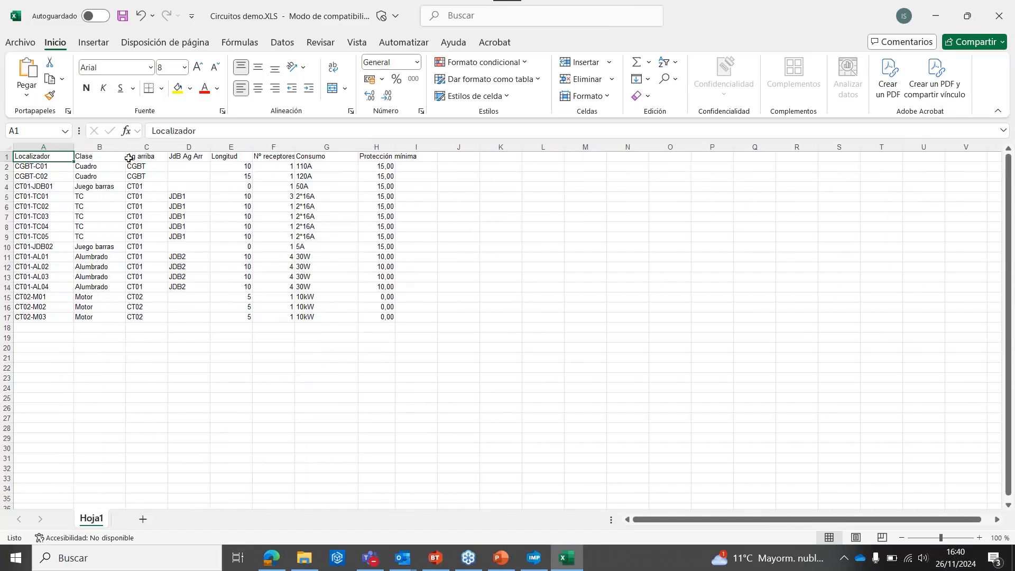
{"action": "left_click", "coordinate": [100, 146]}
Step: Set the Consumo of CT01-AL01 to 40W and copy it down to CT01-AL04
{"action": "left_click", "coordinate": [307, 257]}
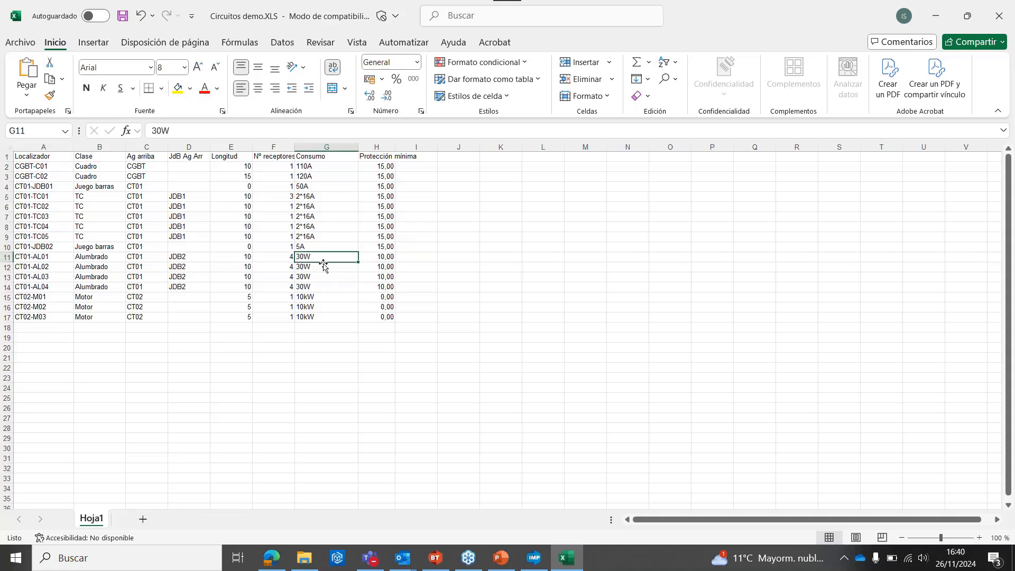
{"action": "type", "text": "4"}
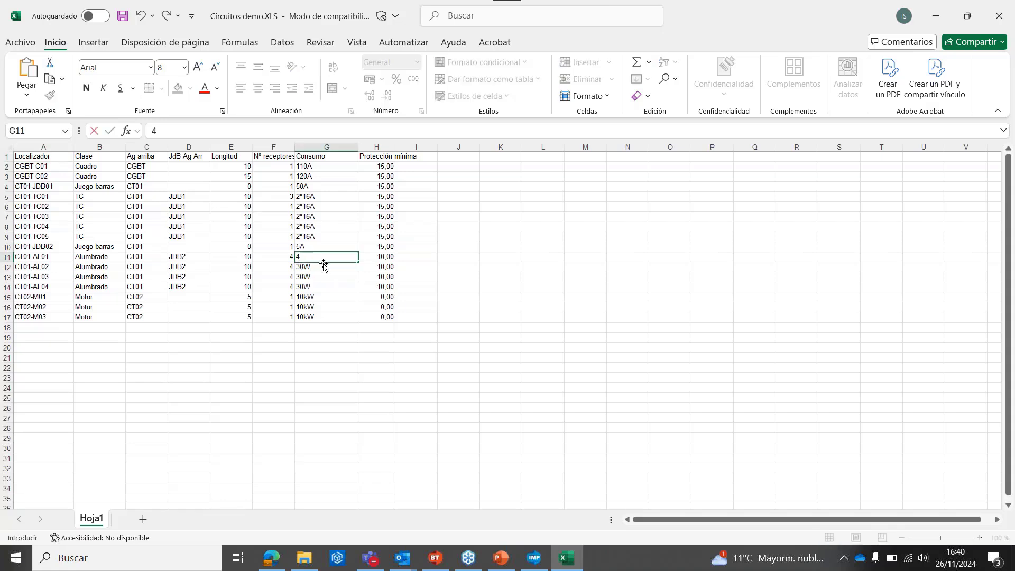
{"action": "type", "text": "0W"}
{"action": "key", "text": "Return"}
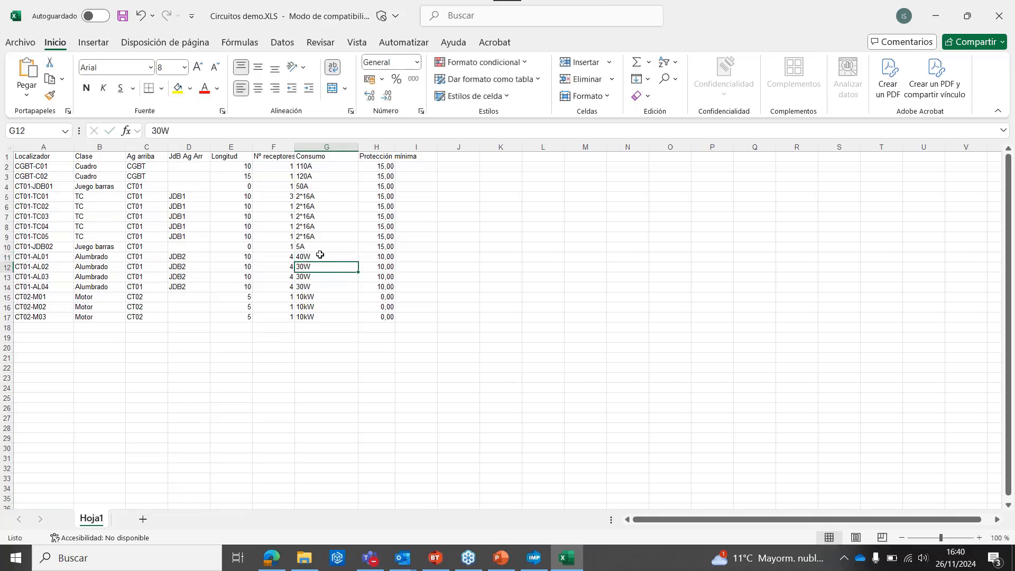
{"action": "left_click", "coordinate": [320, 257]}
{"action": "left_click_drag", "start_coordinate": [358, 262], "coordinate": [351, 288]}
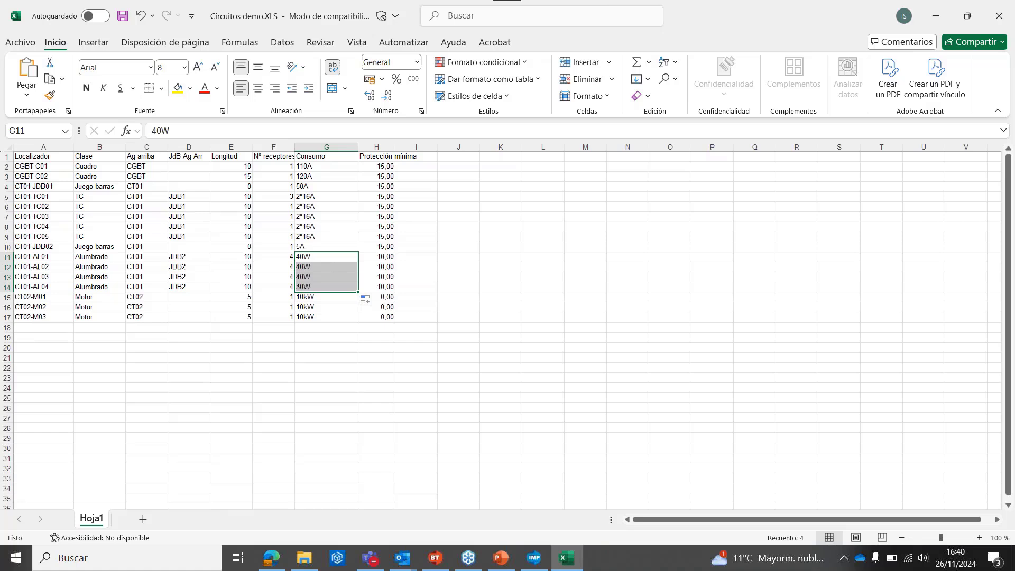
Step: Set the Nº receptores of CT01-AL02 to 8 and the Longitud of CT02-M01 to 7
{"action": "left_click", "coordinate": [280, 270]}
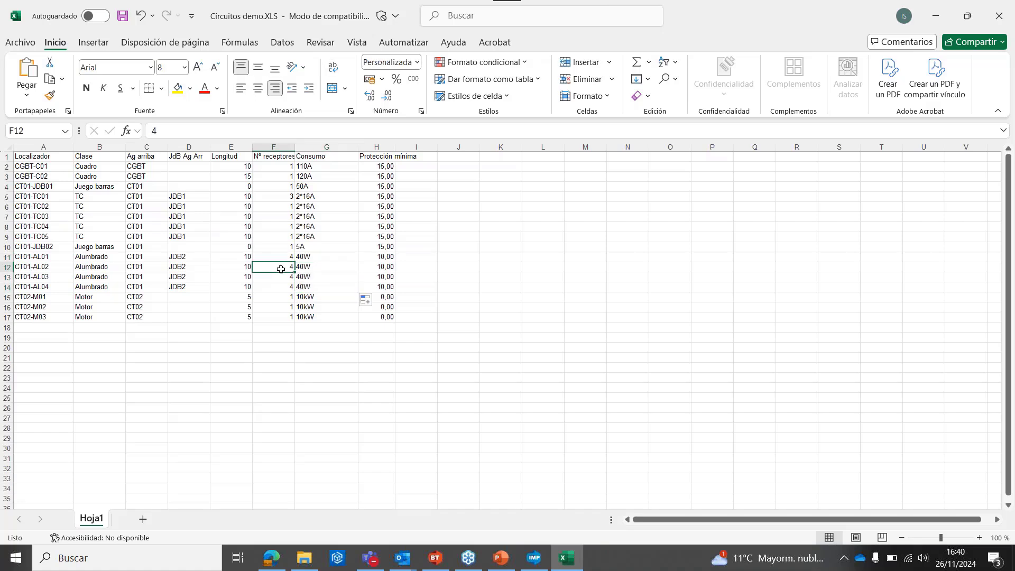
{"action": "type", "text": "8"}
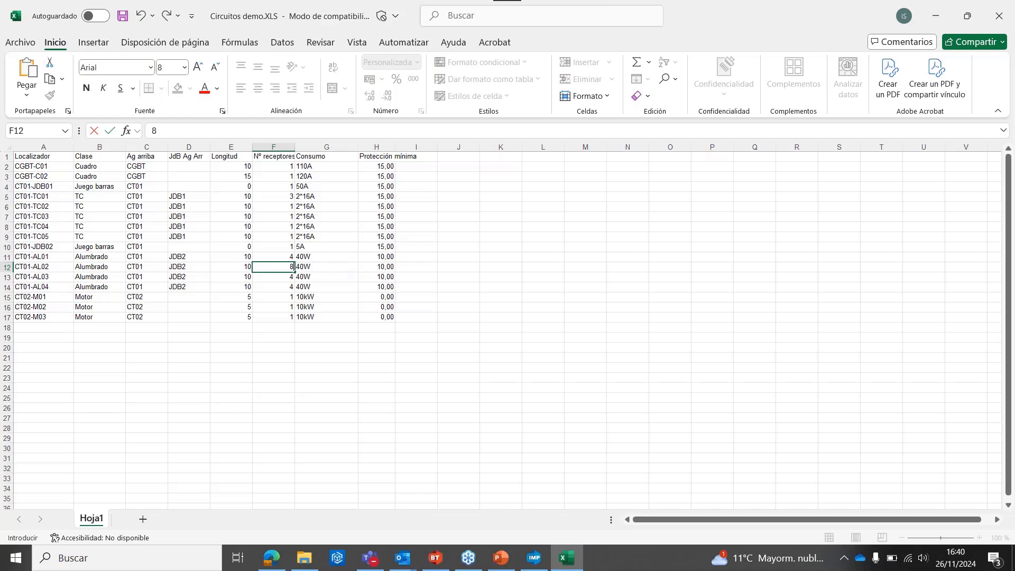
{"action": "left_click", "coordinate": [235, 268]}
{"action": "left_click", "coordinate": [246, 298]}
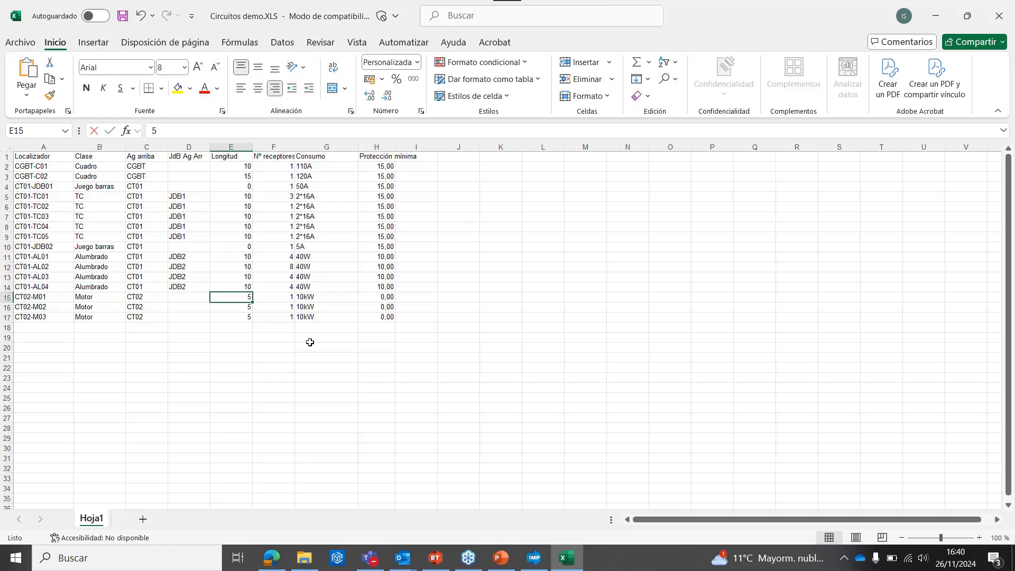
{"action": "type", "text": "7"}
{"action": "key", "text": "Return"}
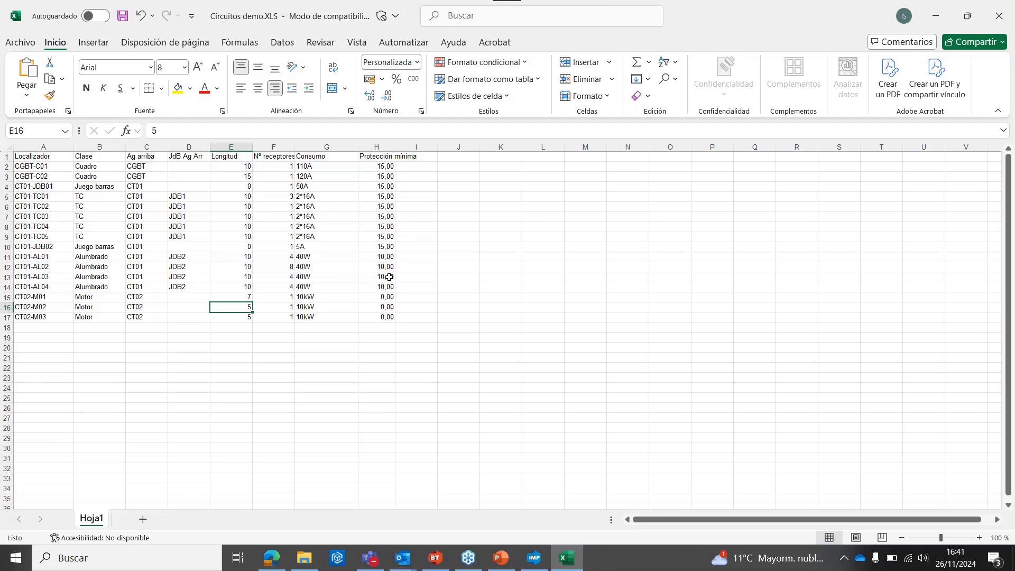
Step: Set the Protección mínima of CT01-TC01 to 30 and copy it down to CT01-TC05
{"action": "left_click", "coordinate": [382, 196]}
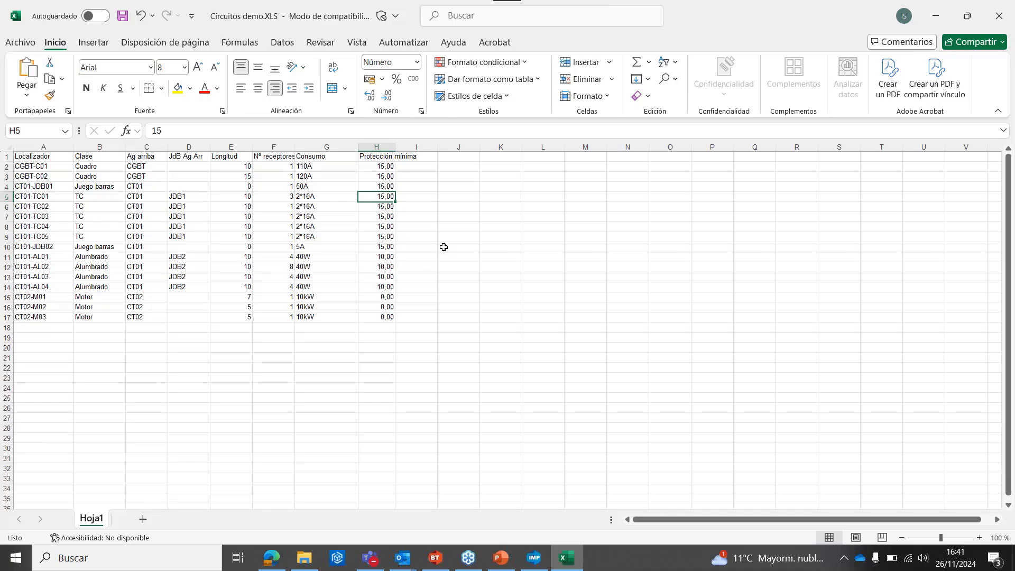
{"action": "type", "text": "30"}
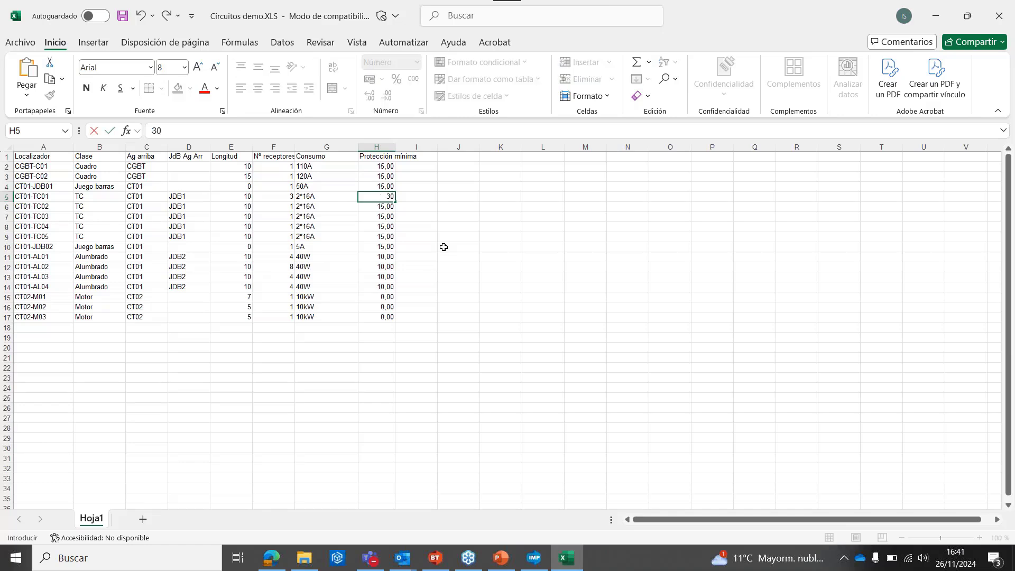
{"action": "key", "text": "Return"}
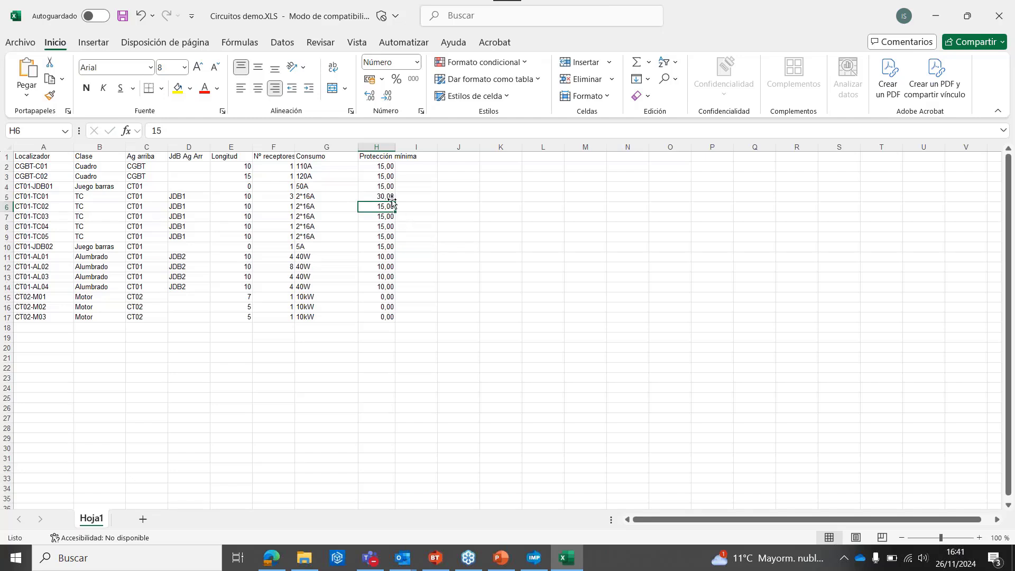
{"action": "key", "text": "Up"}
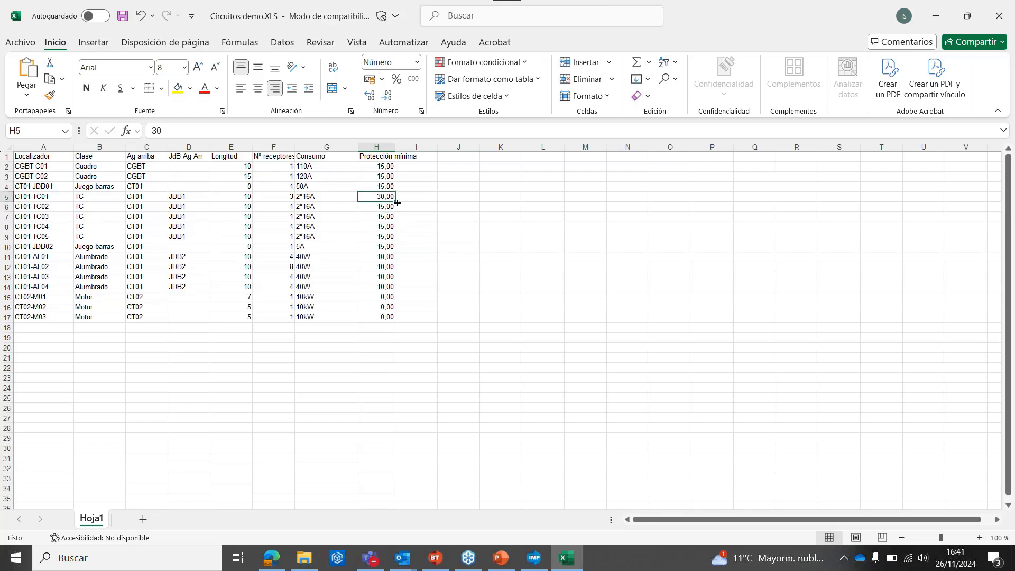
{"action": "left_click_drag", "start_coordinate": [397, 203], "coordinate": [394, 239]}
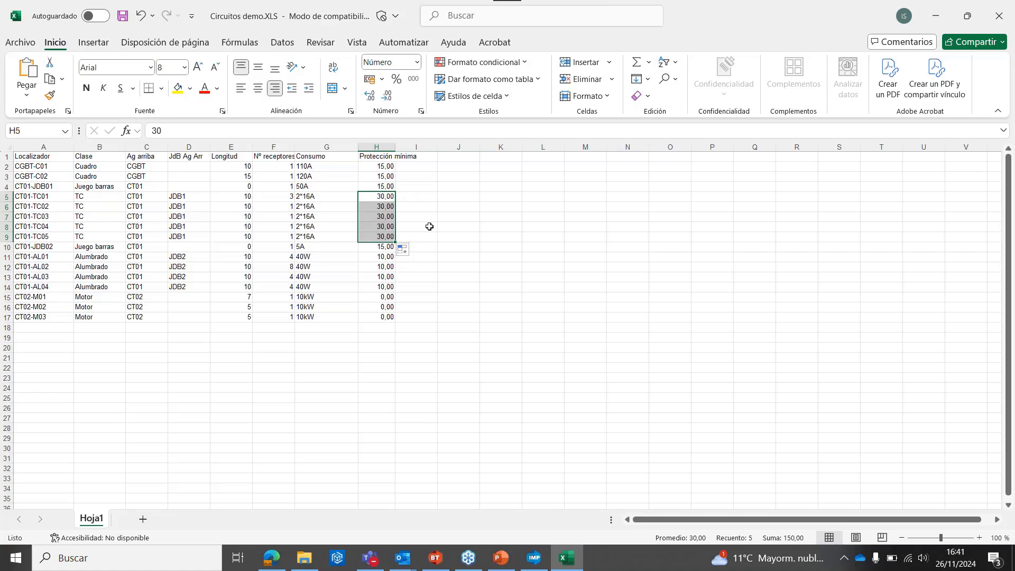
{"action": "left_click", "coordinate": [430, 226]}
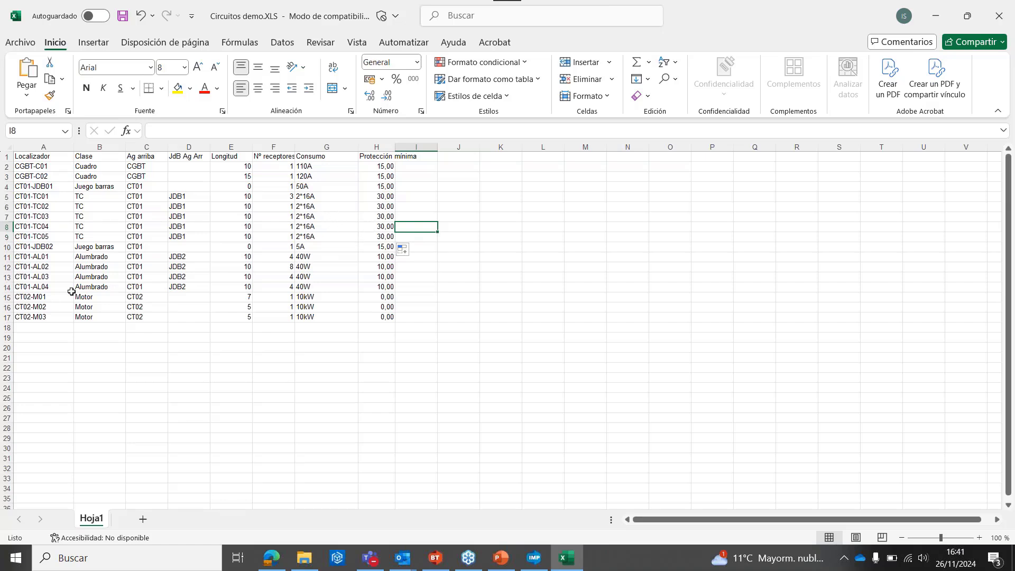
Step: Insert a row above CT01-JDB02 and fill its Localizador with CT01-TC06 by extending the series from CT01-TC05
{"action": "right_click", "coordinate": [8, 247]}
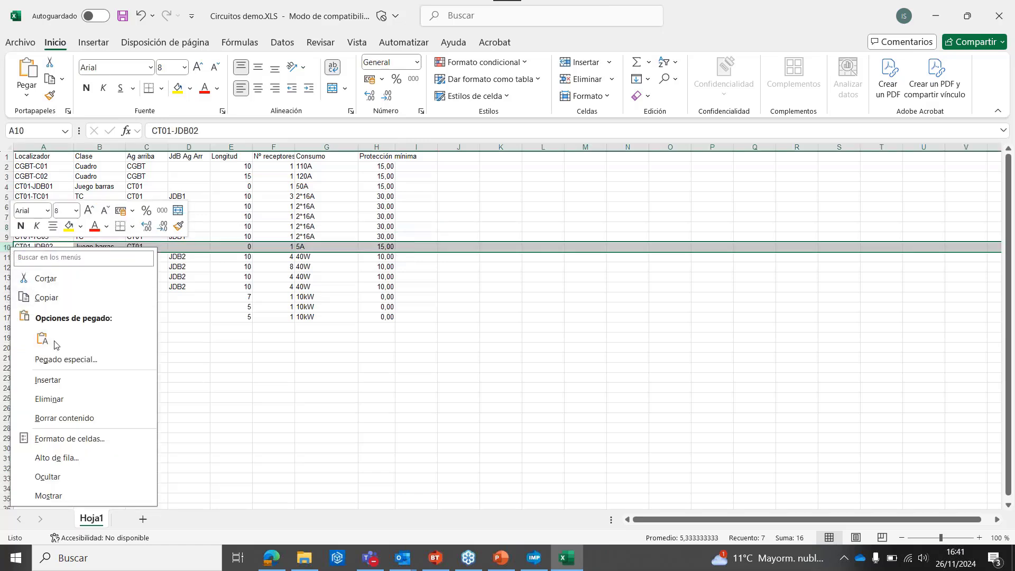
{"action": "left_click", "coordinate": [48, 380]}
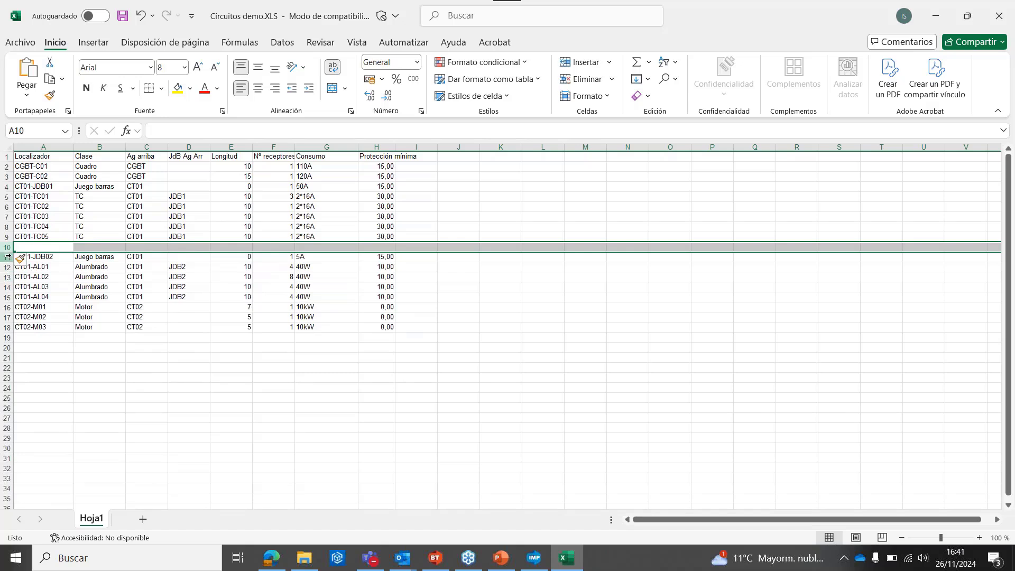
{"action": "left_click", "coordinate": [58, 237]}
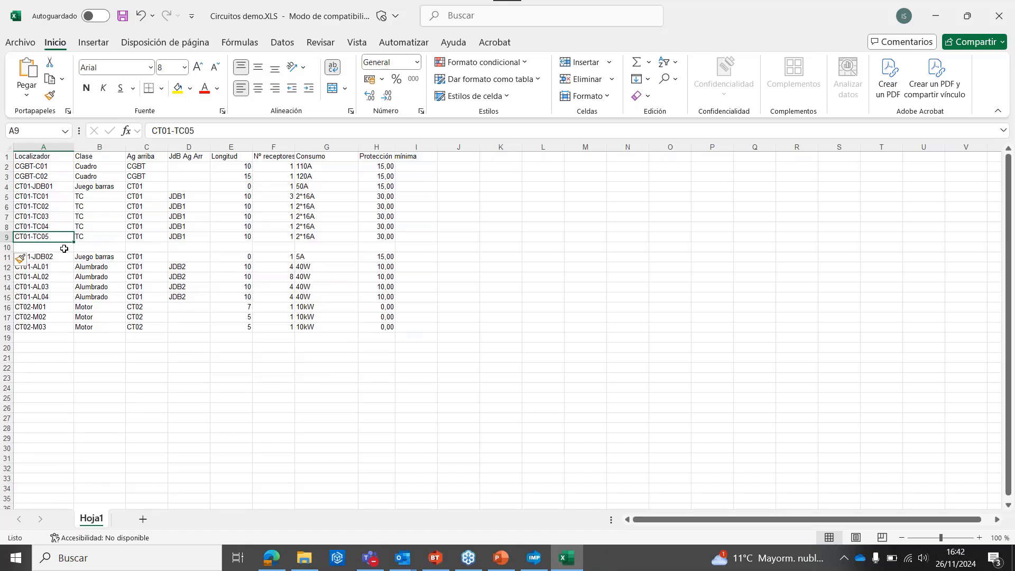
{"action": "left_click_drag", "start_coordinate": [73, 242], "coordinate": [73, 251]}
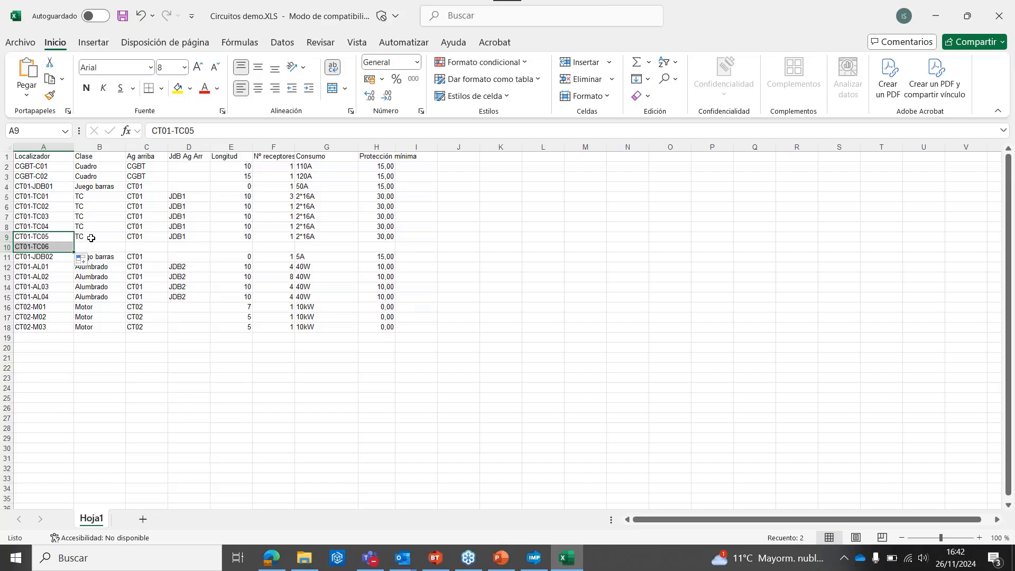
Step: Copy the Clase to Protección mínima values of CT01-TC05 into the CT01-TC06 row
{"action": "left_click_drag", "start_coordinate": [91, 238], "coordinate": [377, 237]}
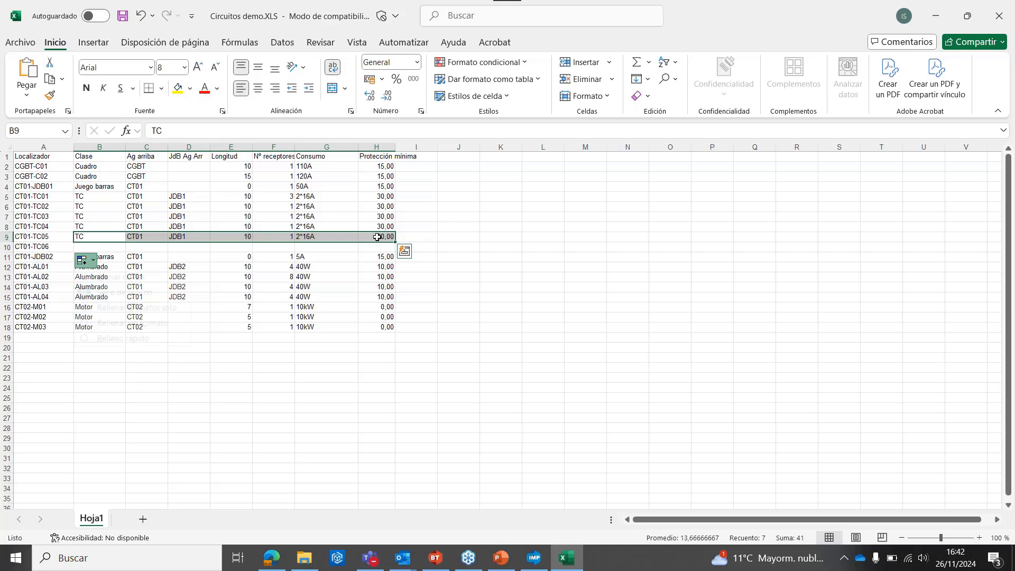
{"action": "left_click", "coordinate": [84, 260]}
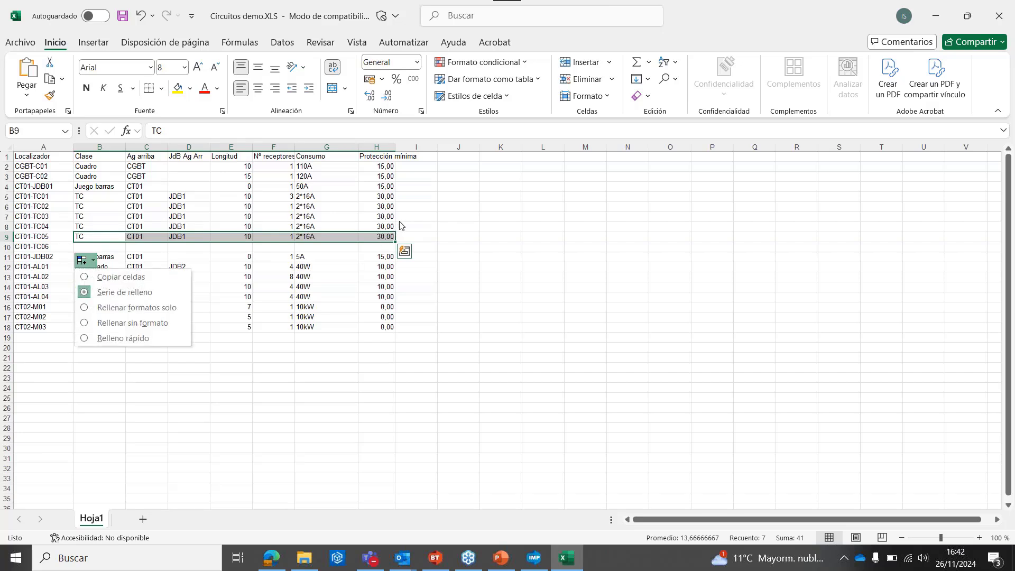
{"action": "left_click", "coordinate": [340, 267]}
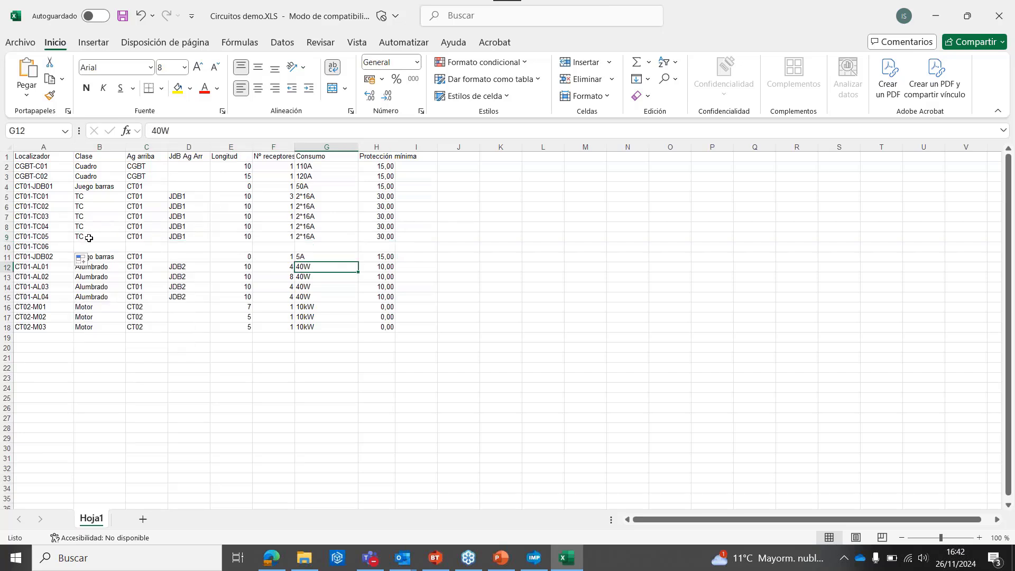
{"action": "left_click_drag", "start_coordinate": [86, 237], "coordinate": [377, 235]}
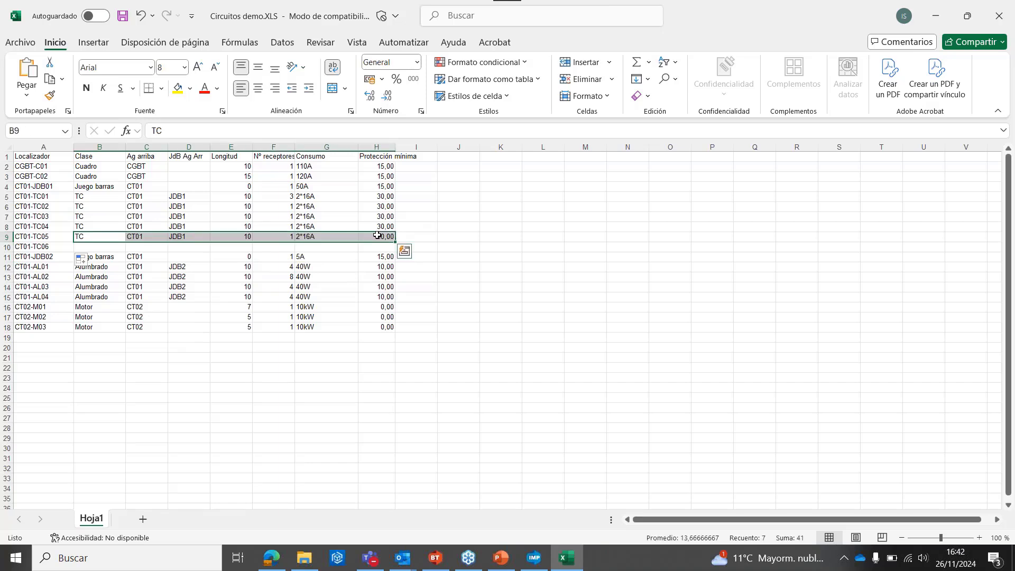
{"action": "key", "text": "ctrl+c"}
{"action": "left_click", "coordinate": [113, 248]}
{"action": "key", "text": "ctrl+v"}
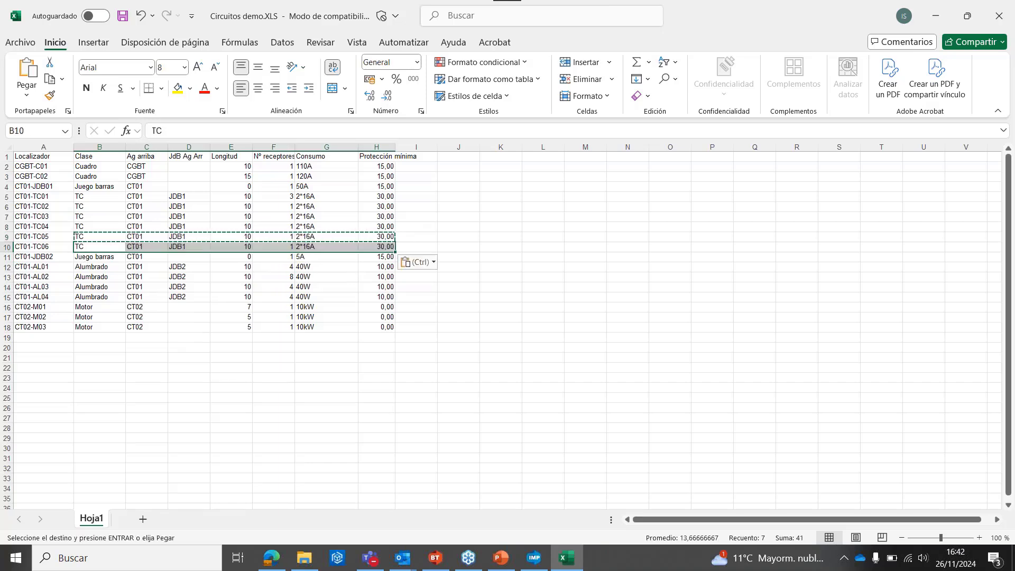
{"action": "left_click", "coordinate": [507, 349]}
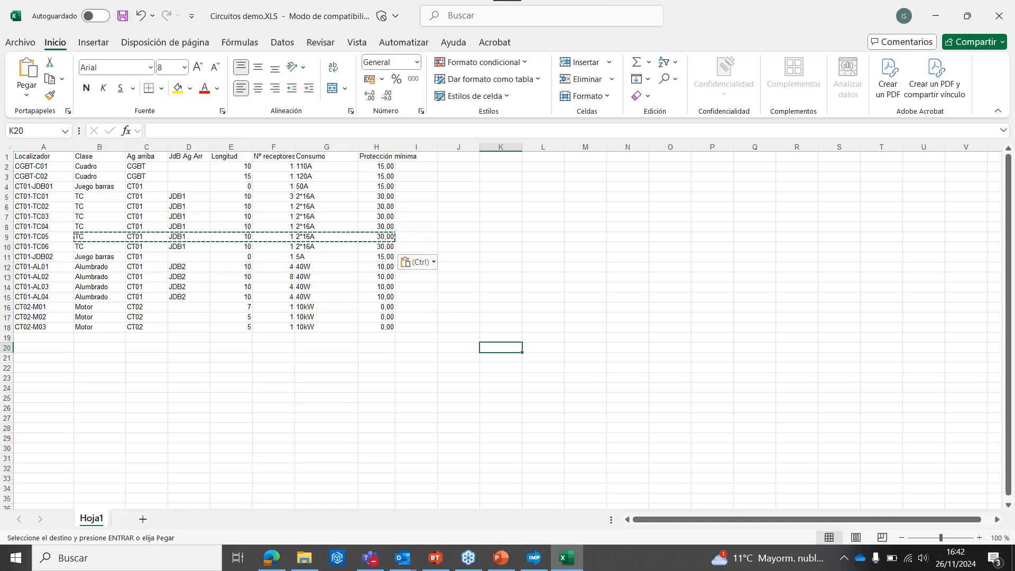
{"action": "key", "text": "Escape"}
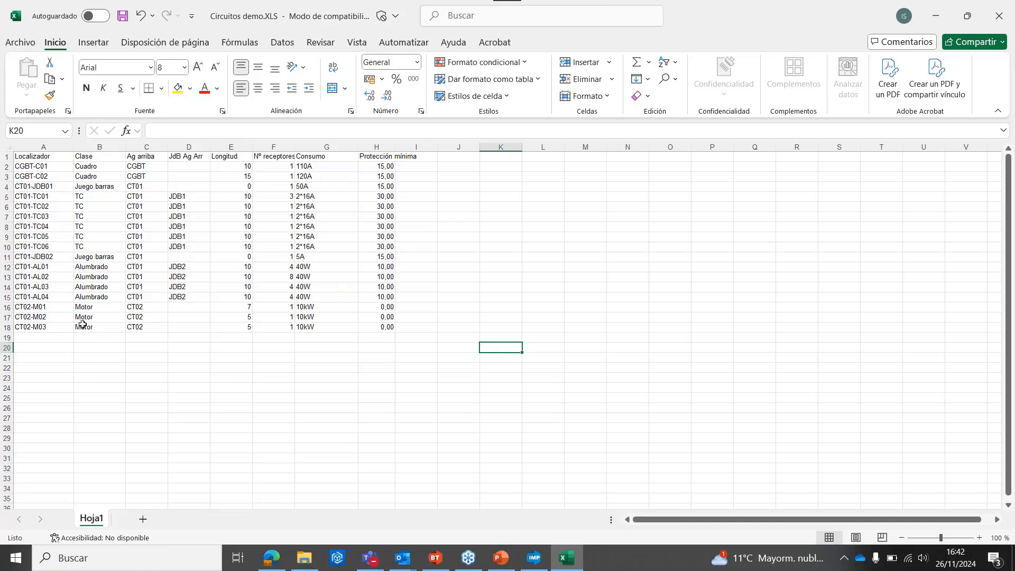
Step: Add a circuit CT02-M04 below CT02-M03, extending the Localizador series and copying the remaining CT02-M03 values into its row
{"action": "left_click", "coordinate": [53, 327]}
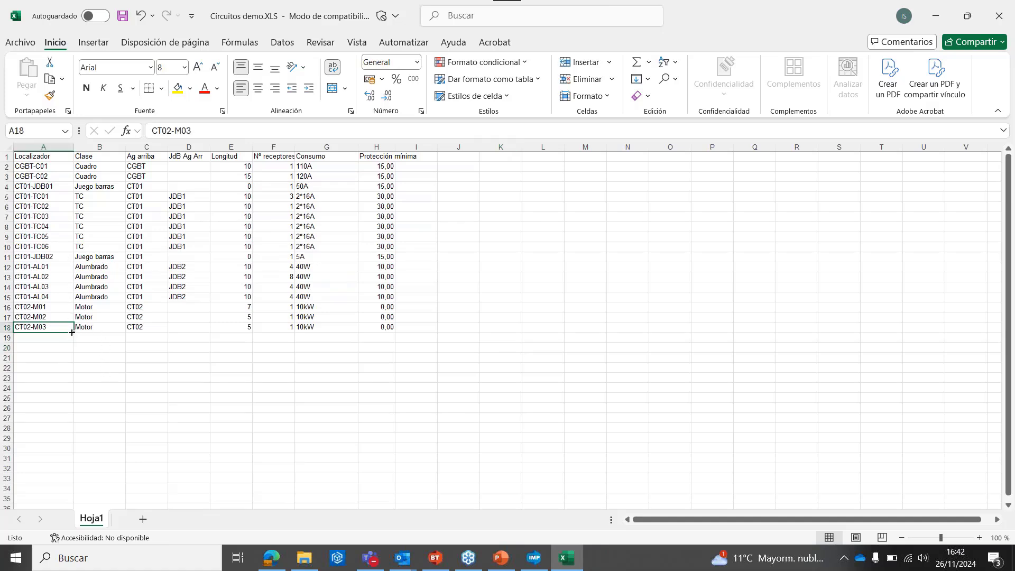
{"action": "left_click_drag", "start_coordinate": [75, 333], "coordinate": [376, 328]}
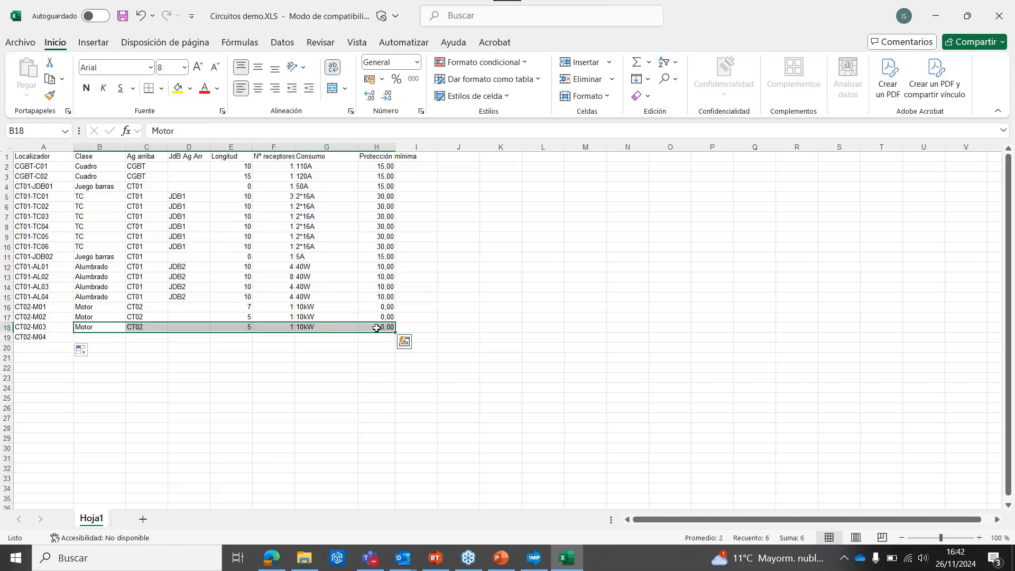
{"action": "key", "text": "ctrl+c"}
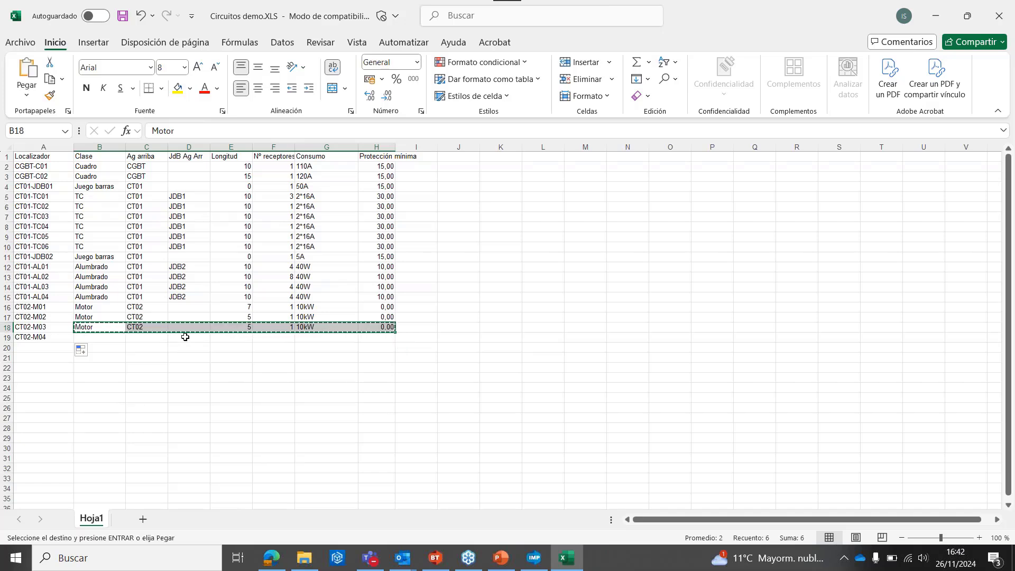
{"action": "left_click", "coordinate": [120, 338]}
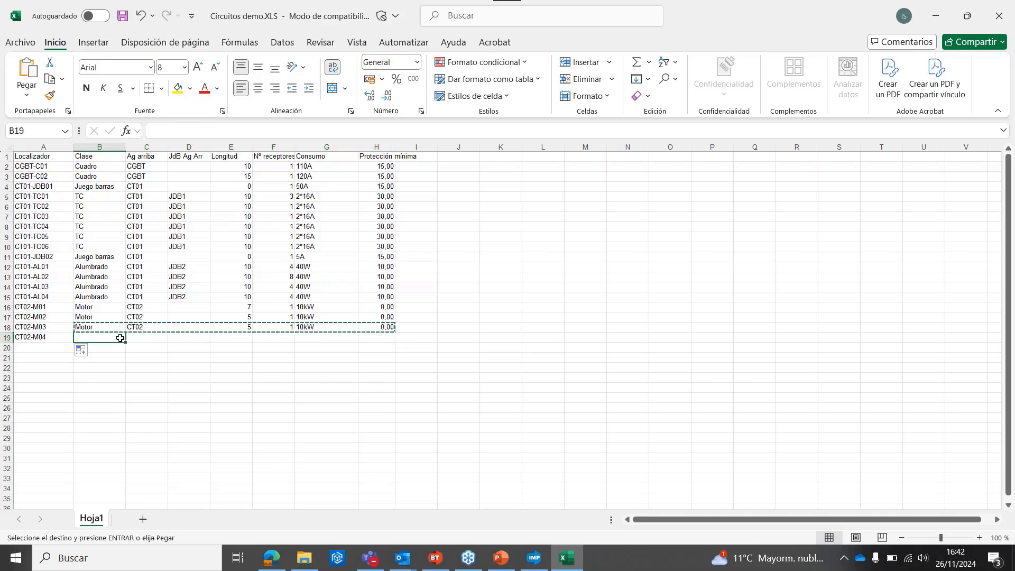
{"action": "key", "text": "ctrl+v"}
{"action": "left_click", "coordinate": [189, 379]}
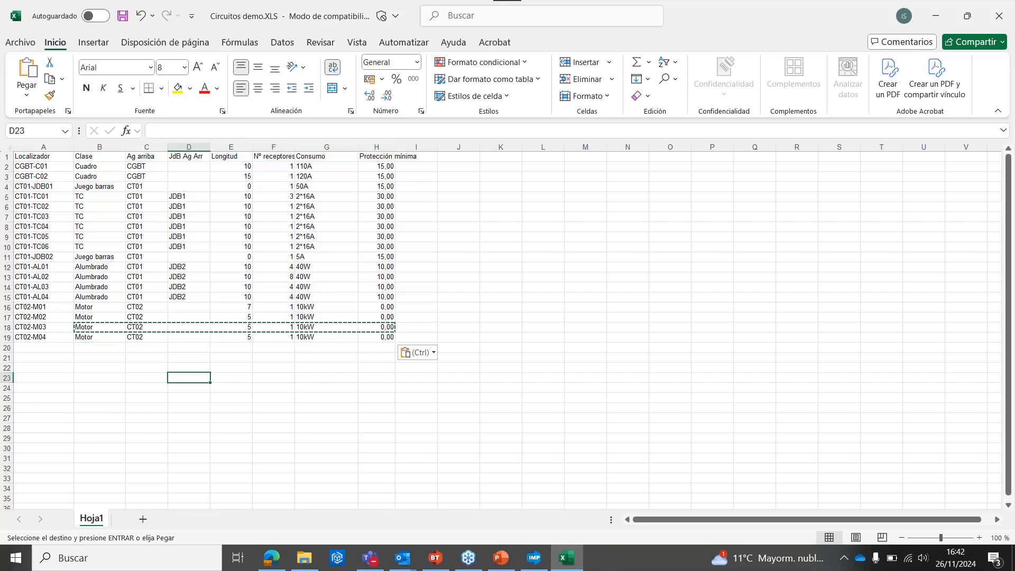
Step: Save and close the circuits workbook and return to the import/export configuration in Caneco BT
{"action": "left_click", "coordinate": [122, 17]}
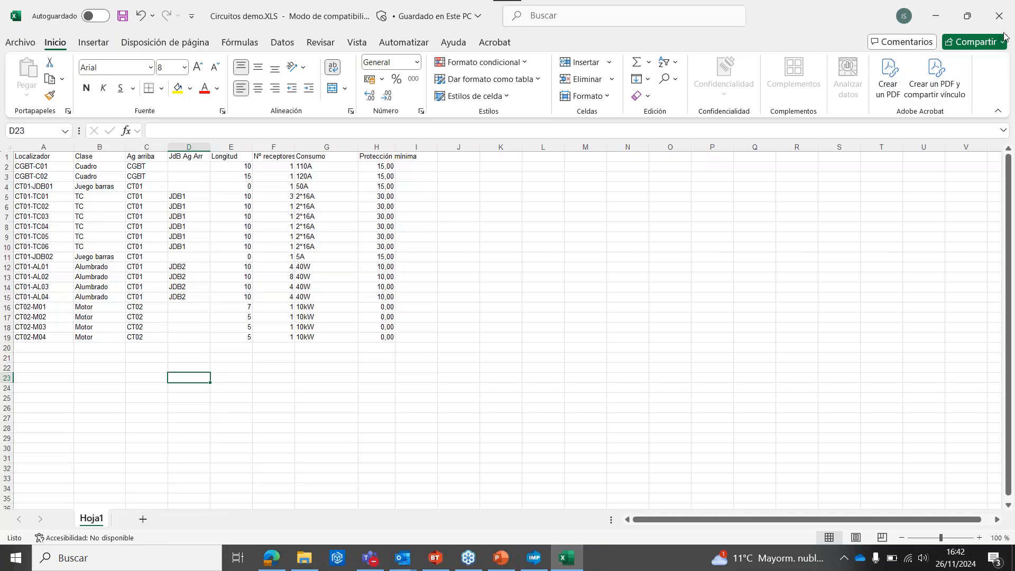
{"action": "left_click", "coordinate": [999, 16]}
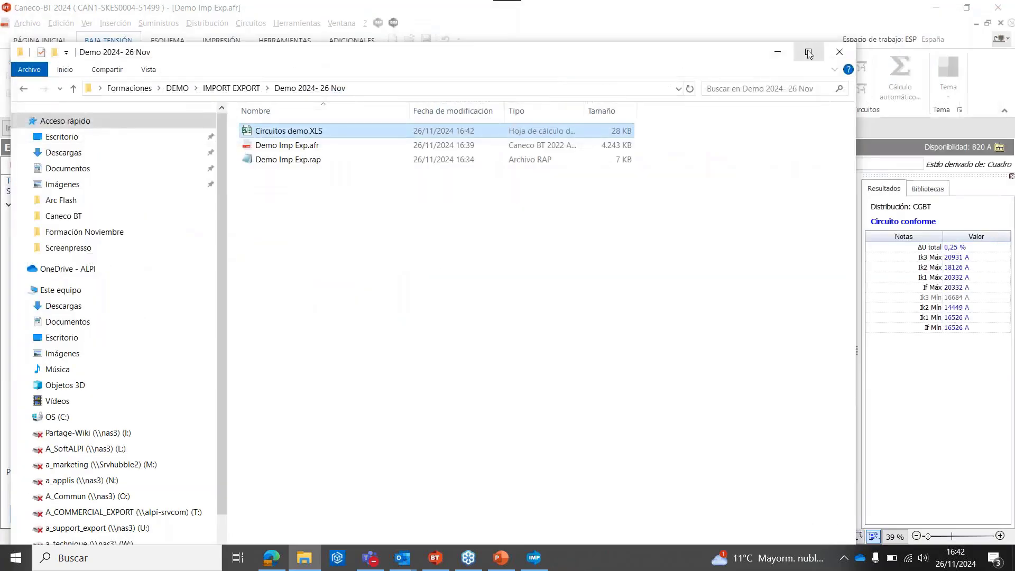
{"action": "left_click", "coordinate": [777, 52]}
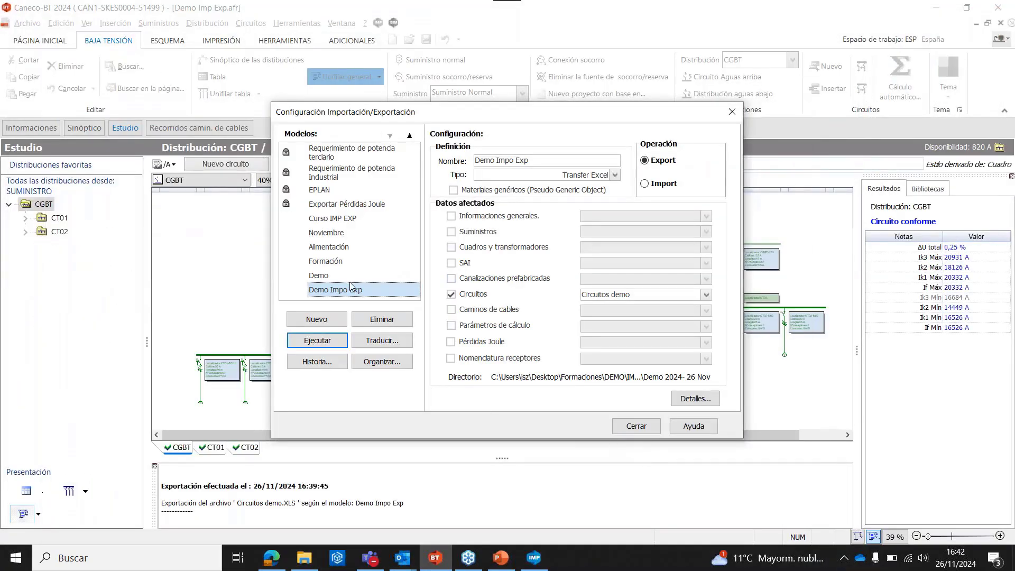
Step: Import the Circuitos demo file with the Demo Impo Exp model, with Creación de los nuevos elementos enabled, and close the import/export configuration
{"action": "left_click", "coordinate": [648, 186]}
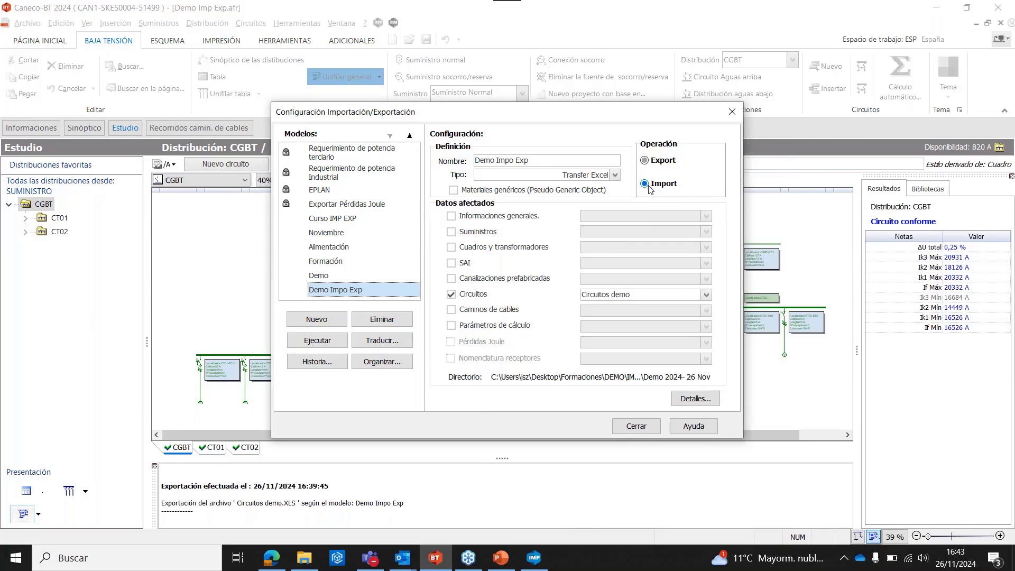
{"action": "left_click", "coordinate": [710, 405]}
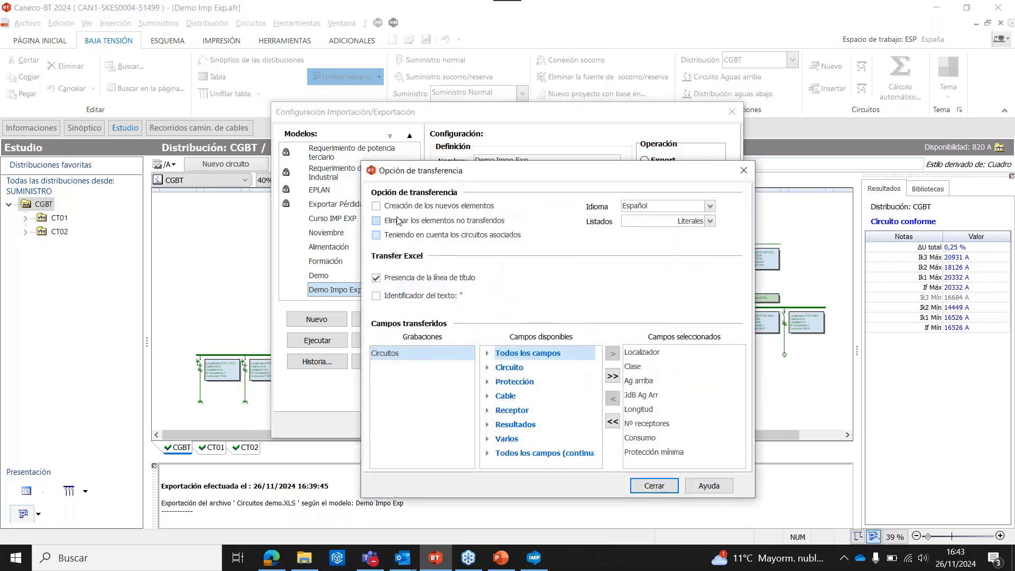
{"action": "left_click", "coordinate": [376, 206]}
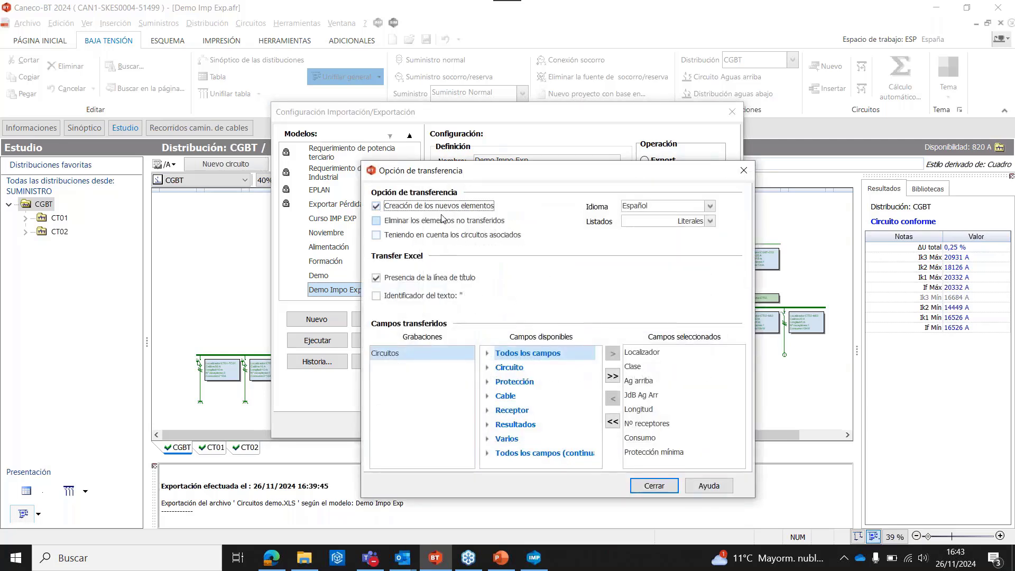
{"action": "left_click", "coordinate": [654, 486]}
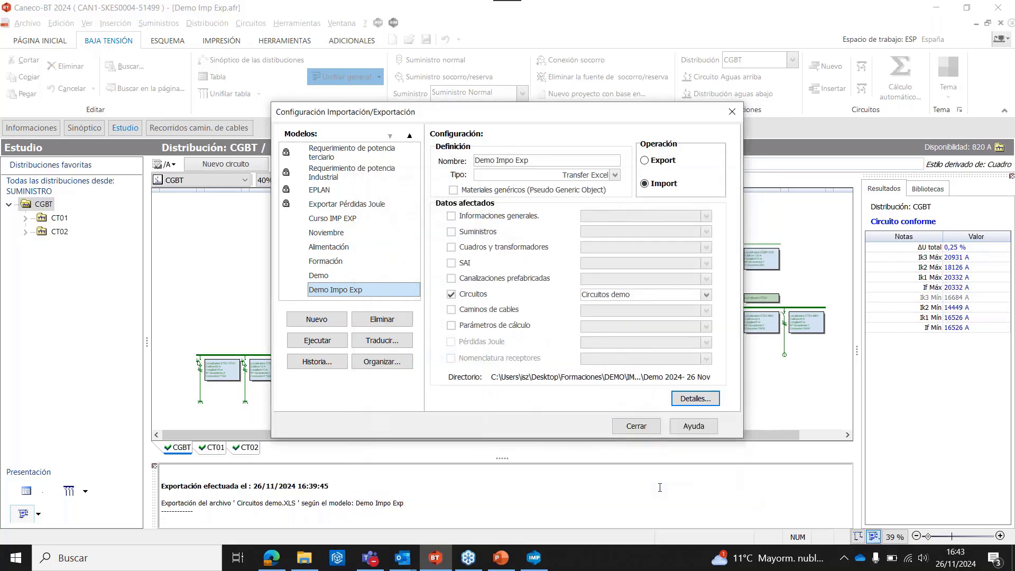
{"action": "left_click", "coordinate": [338, 344]}
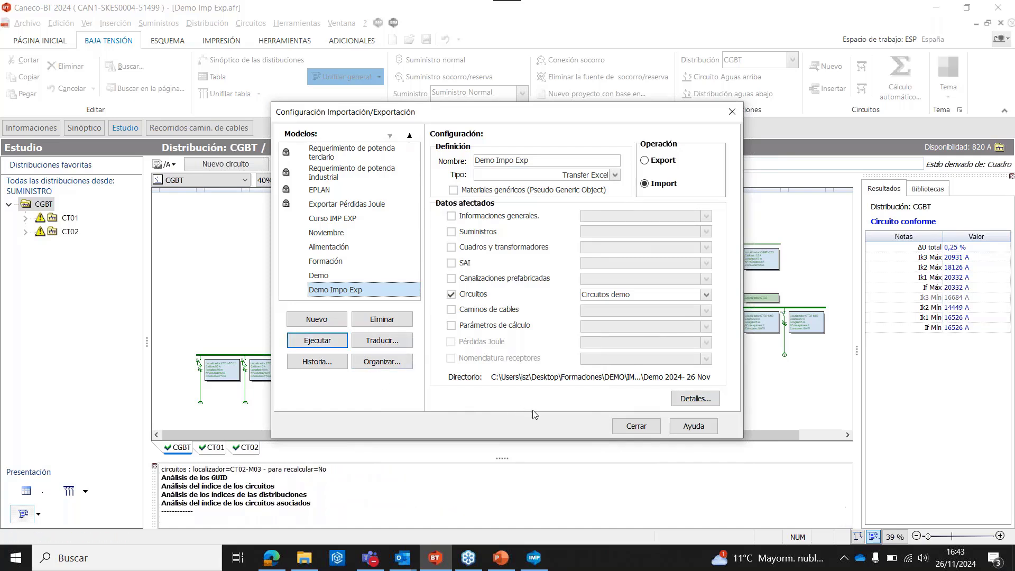
{"action": "left_click", "coordinate": [629, 430]}
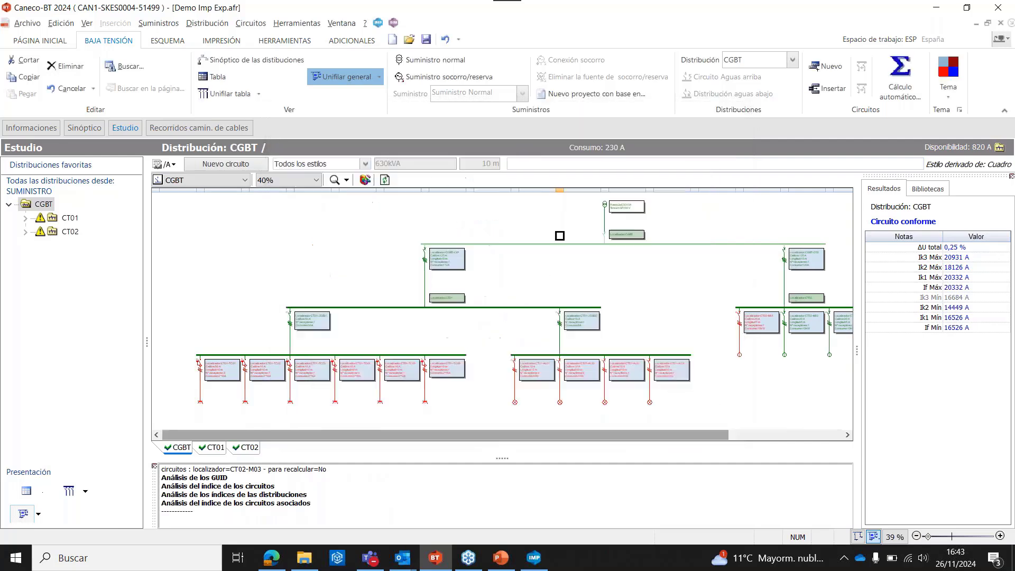
Step: Examine the results of the imported circuits CT01-TC06, CT02-M04, CT02-M01 and CT01-AL01 to CT01-AL04 in the single-line diagram
{"action": "left_click", "coordinate": [423, 384]}
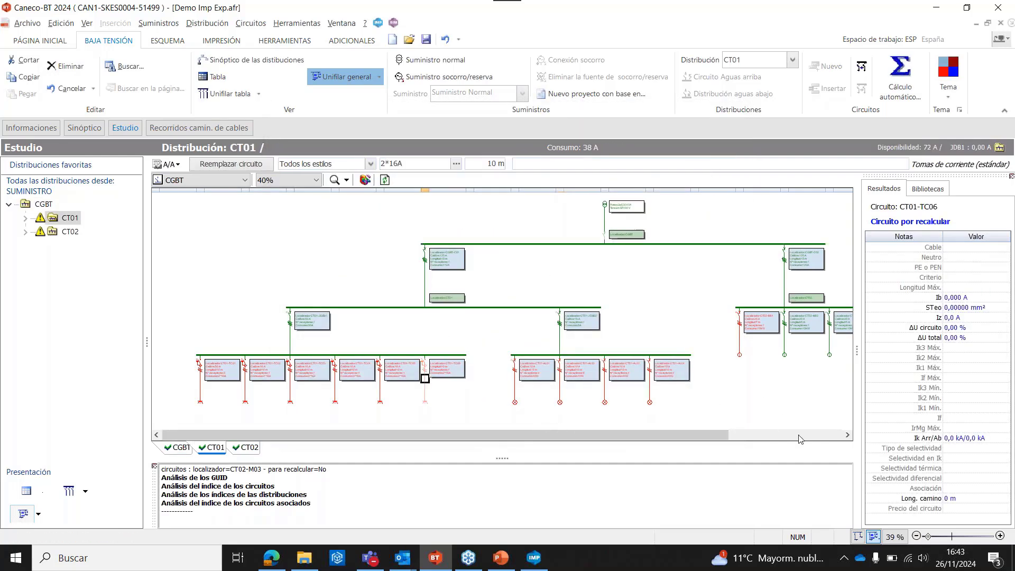
{"action": "left_click", "coordinate": [848, 435]}
{"action": "left_click", "coordinate": [847, 435]}
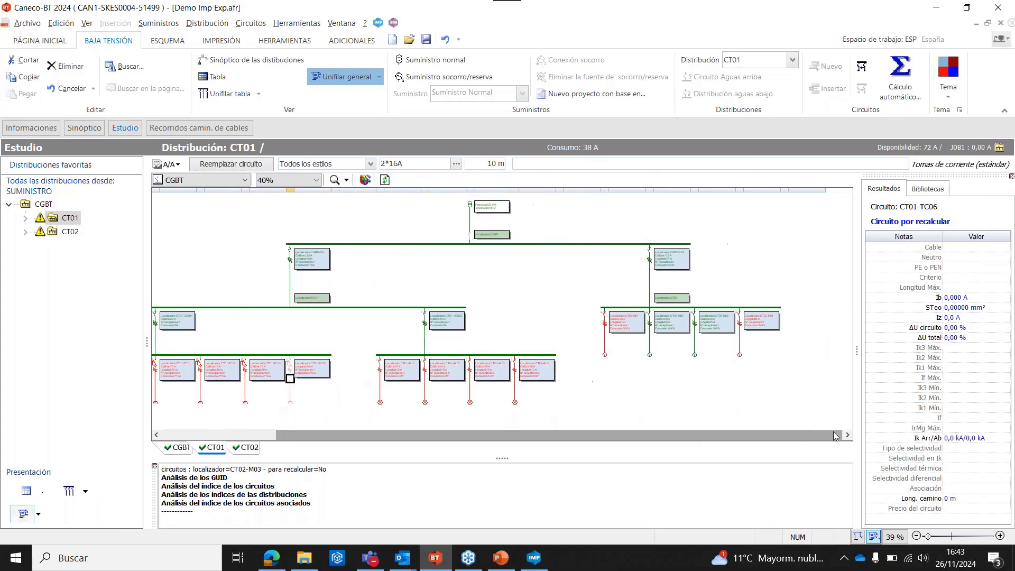
{"action": "left_click", "coordinate": [740, 339]}
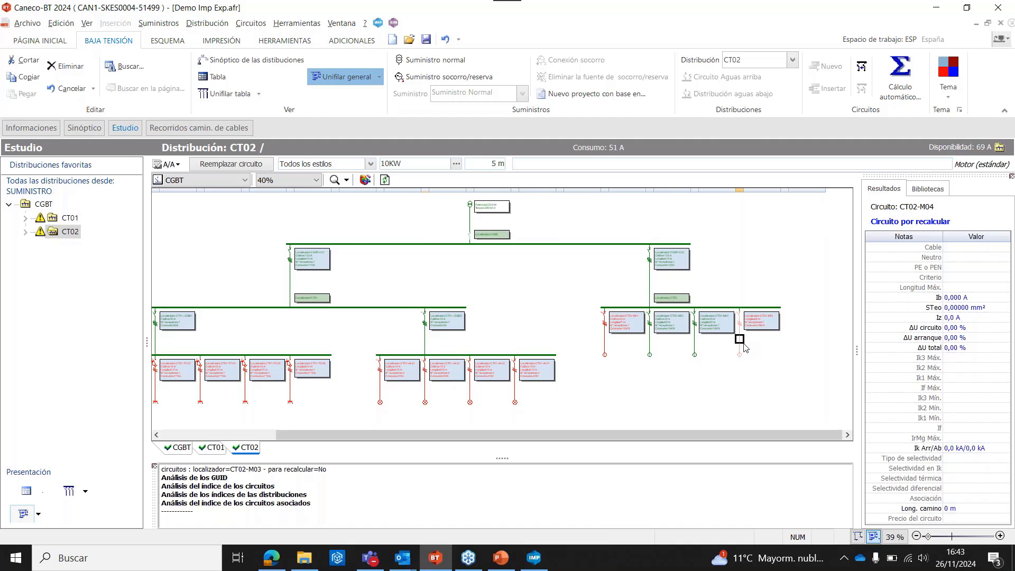
{"action": "left_click", "coordinate": [606, 343]}
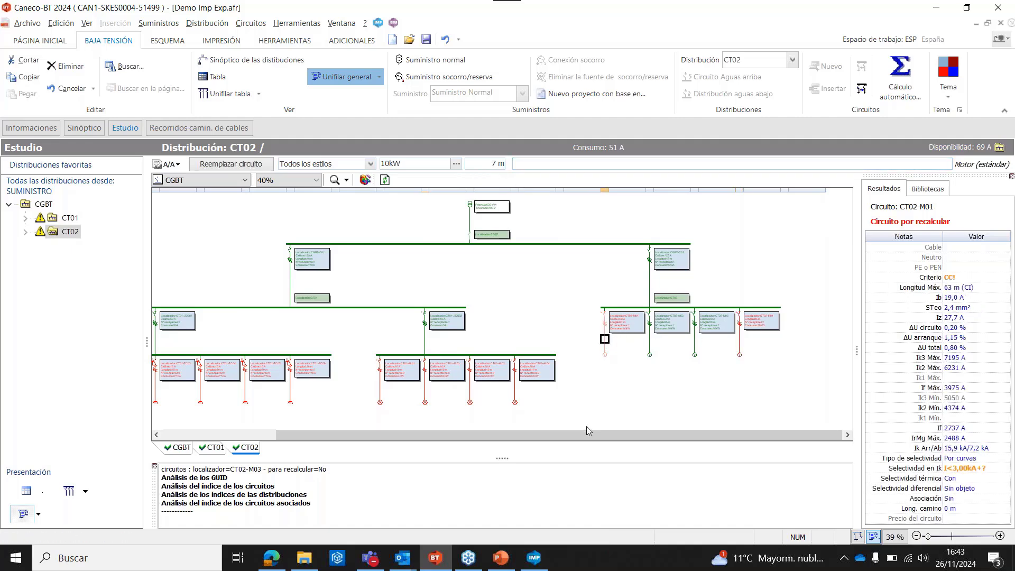
{"action": "left_click_drag", "start_coordinate": [588, 432], "coordinate": [512, 434]}
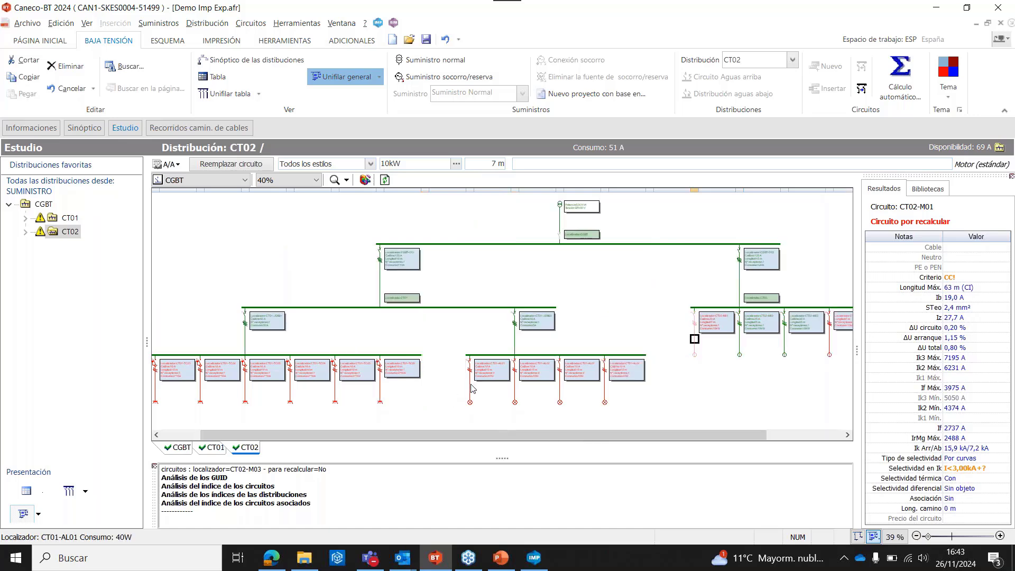
{"action": "left_click", "coordinate": [471, 387]}
{"action": "left_click", "coordinate": [514, 386]}
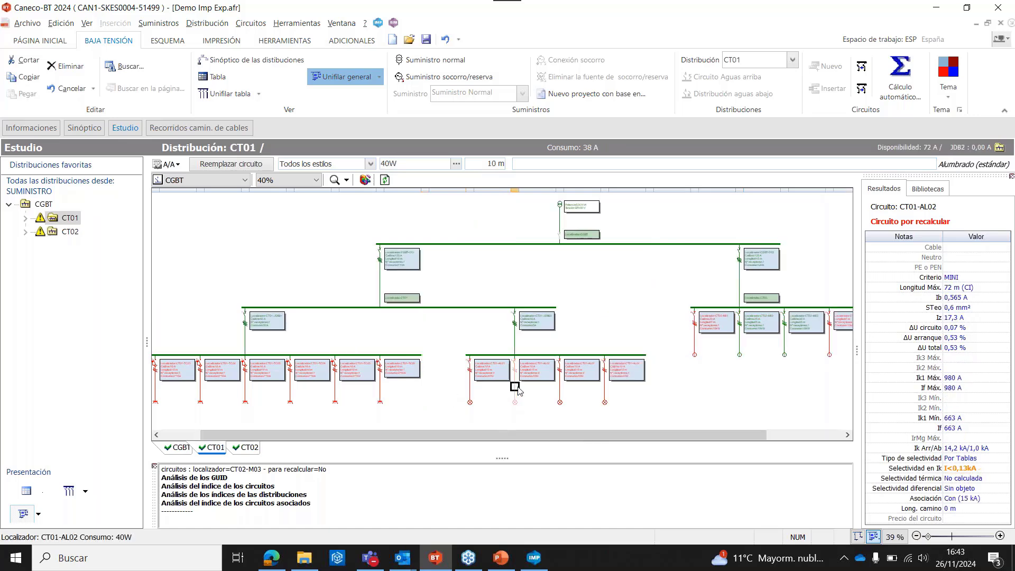
{"action": "left_click", "coordinate": [558, 391]}
{"action": "left_click", "coordinate": [605, 395]}
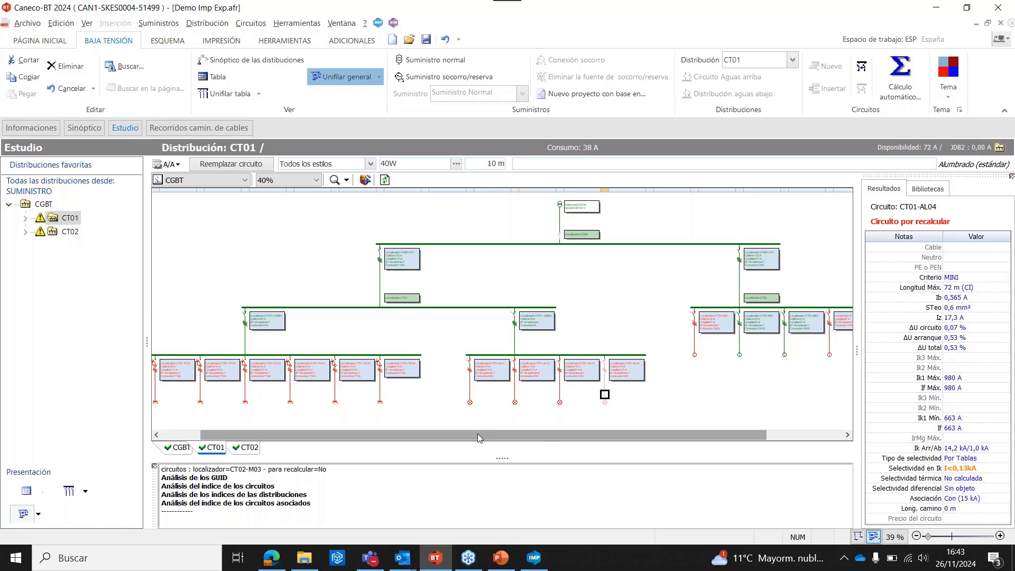
Step: Set the receptor quantity of circuit CT01-TC01 to 1, recalculate it and accept its circuit sheet
{"action": "left_click_drag", "start_coordinate": [477, 433], "coordinate": [439, 433]}
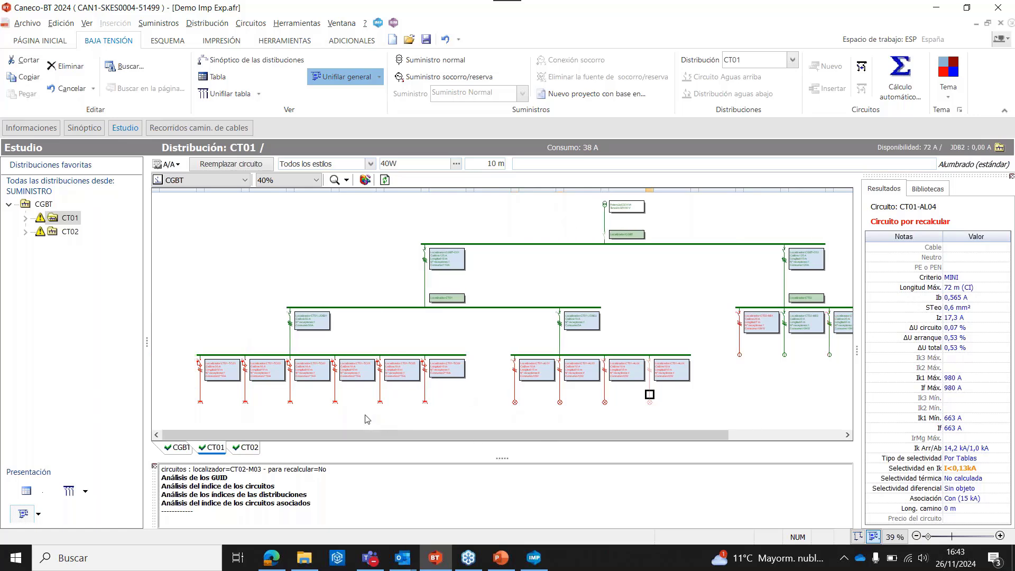
{"action": "left_click", "coordinate": [200, 379]}
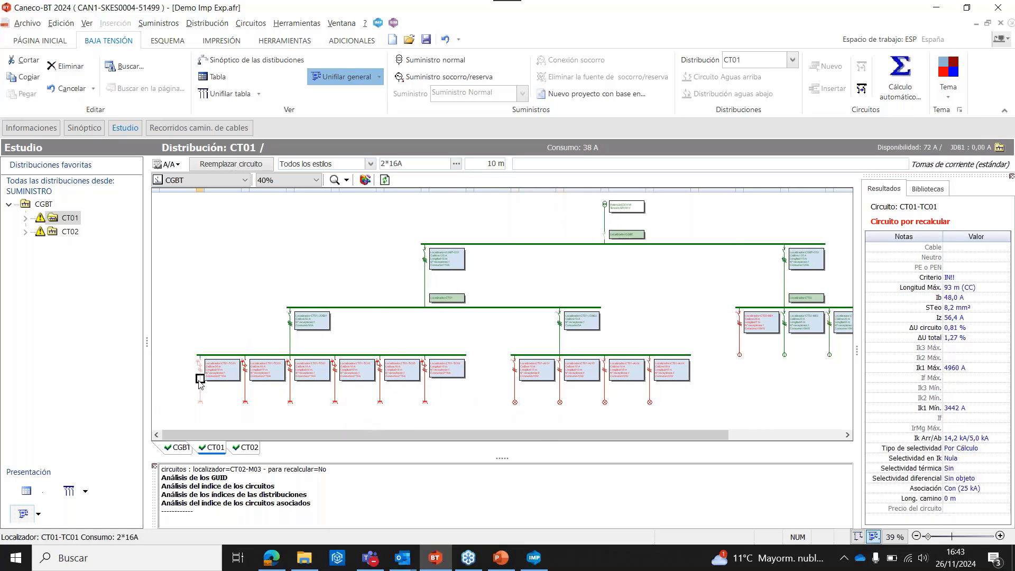
{"action": "double_click", "coordinate": [200, 379]}
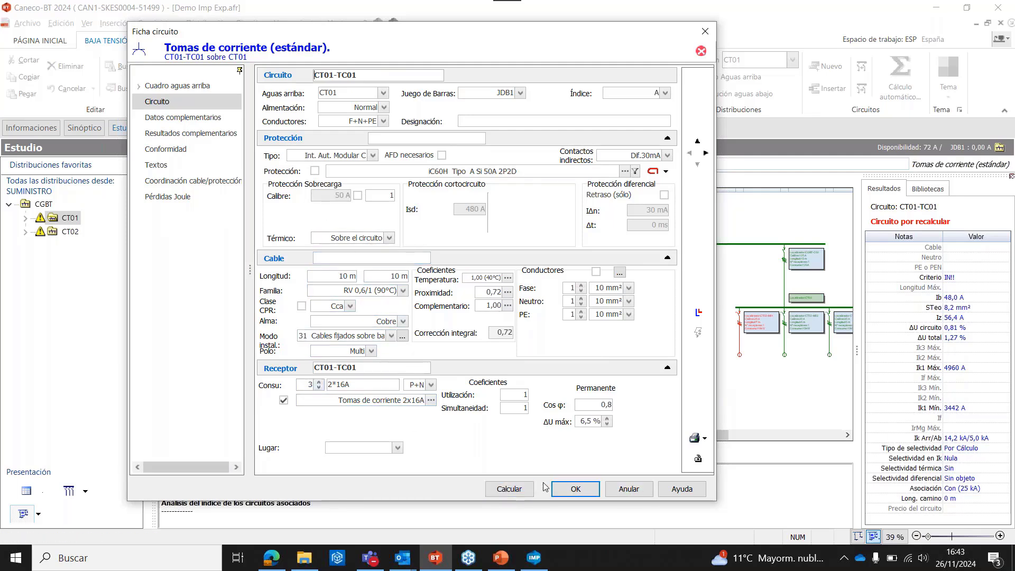
{"action": "left_click", "coordinate": [306, 384]}
{"action": "type", "text": "1"}
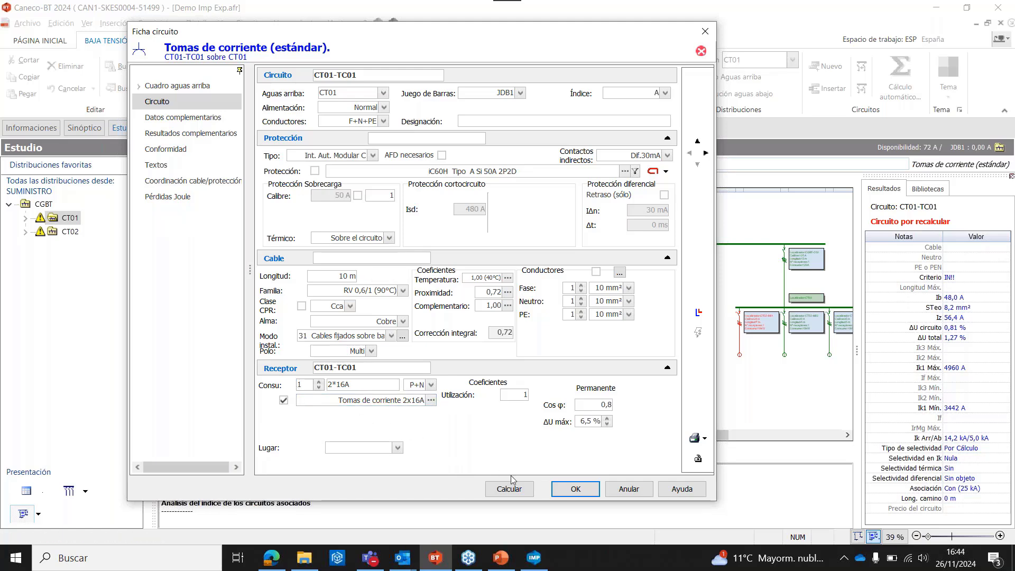
{"action": "left_click", "coordinate": [517, 491]}
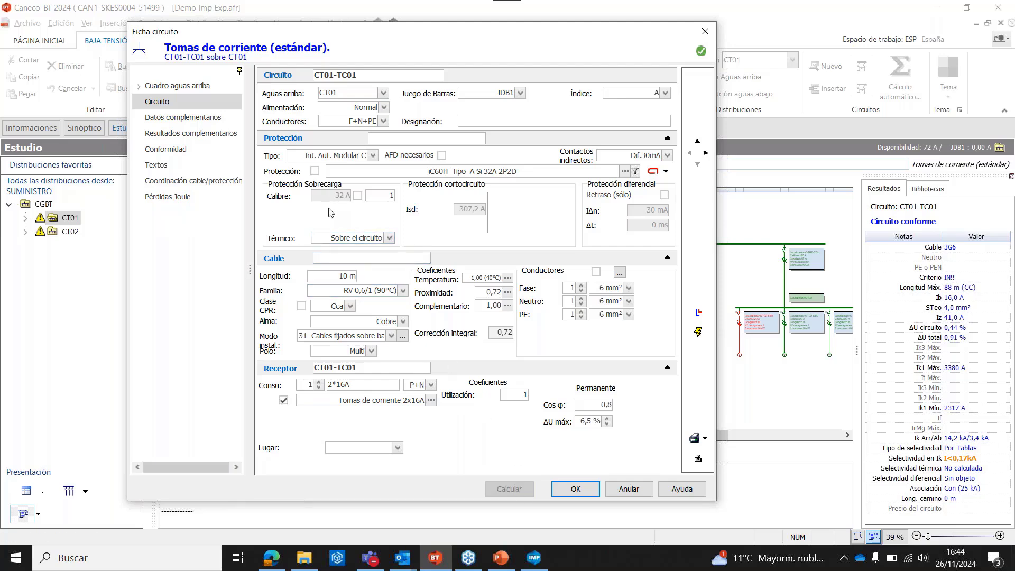
{"action": "left_click", "coordinate": [180, 118]}
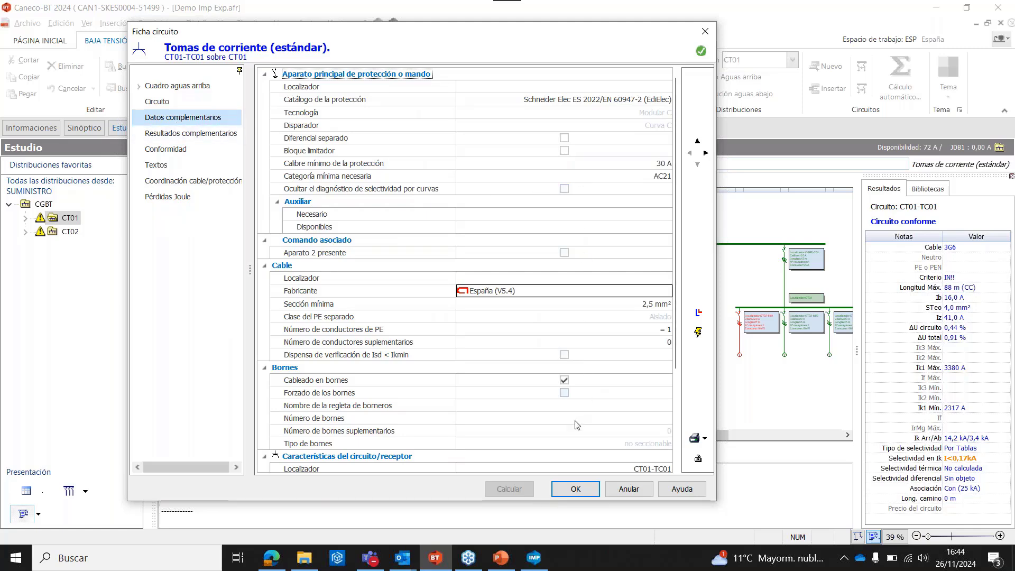
{"action": "left_click", "coordinate": [575, 488]}
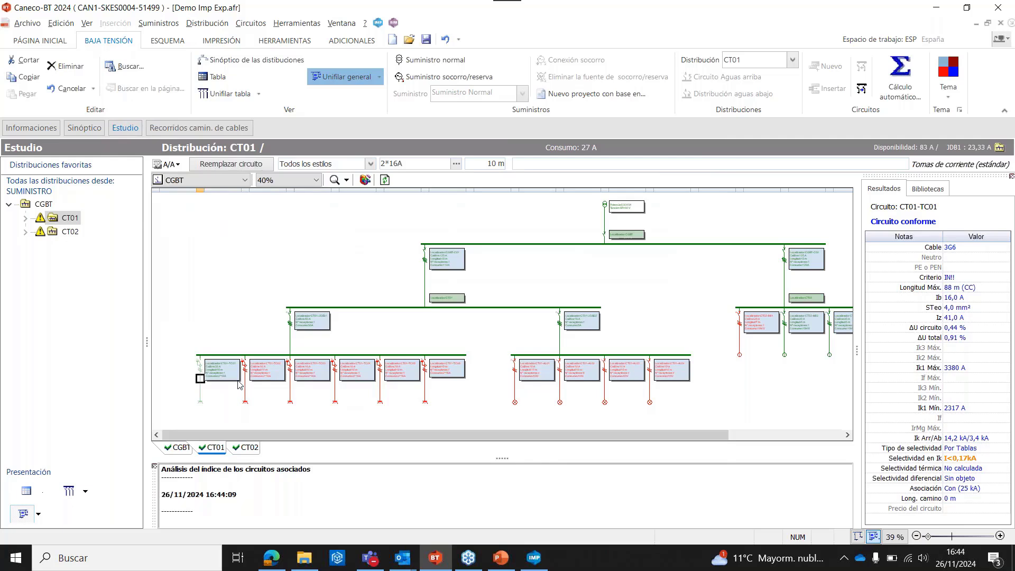
Step: Recalculate the CT01 socket and lighting circuits as a group, and the motor circuit CT02-M01 on its own
{"action": "left_click_drag", "start_coordinate": [239, 384], "coordinate": [686, 406]}
{"action": "left_click", "coordinate": [879, 81]}
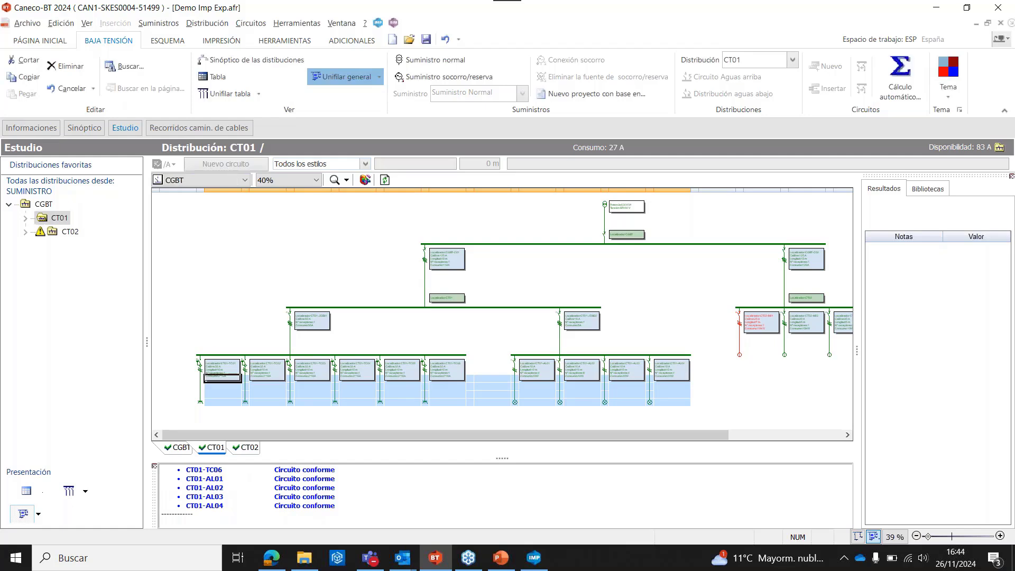
{"action": "left_click", "coordinate": [740, 340]}
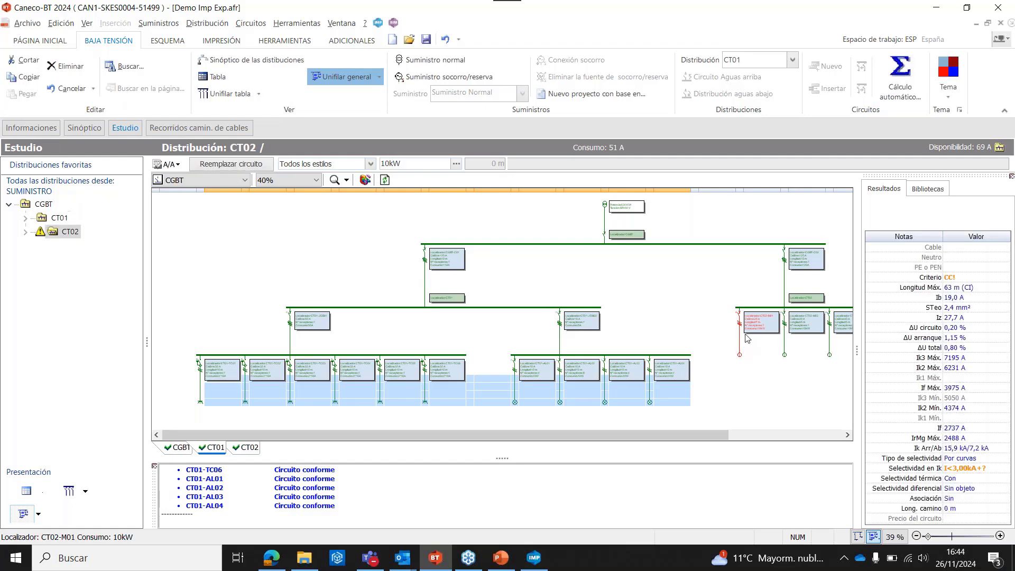
{"action": "left_click", "coordinate": [905, 86]}
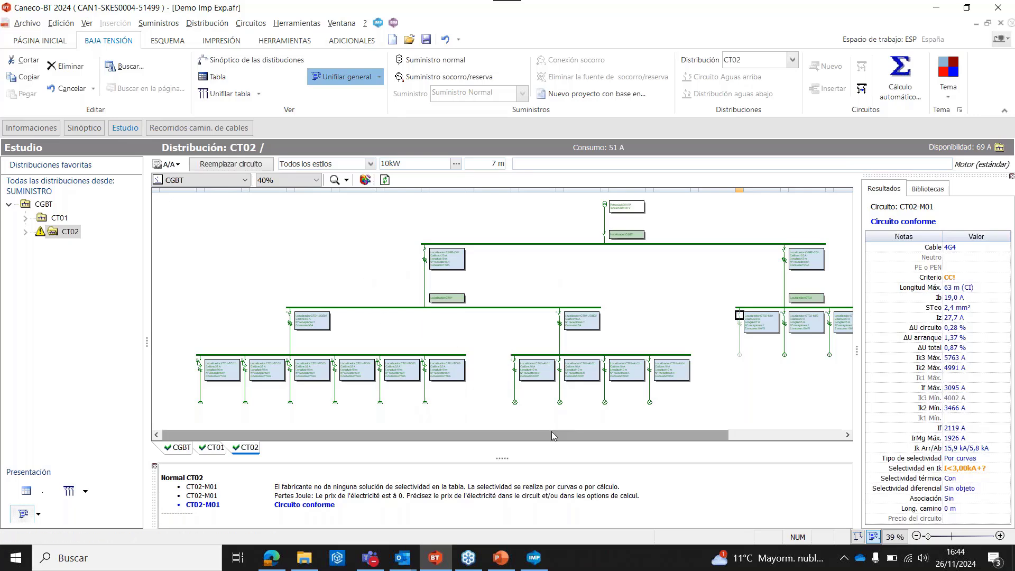
Step: Select the motor circuits CT02-M03 and CT02-M04 together, recalculate them and clear the selection
{"action": "left_click_drag", "start_coordinate": [500, 436], "coordinate": [608, 436]}
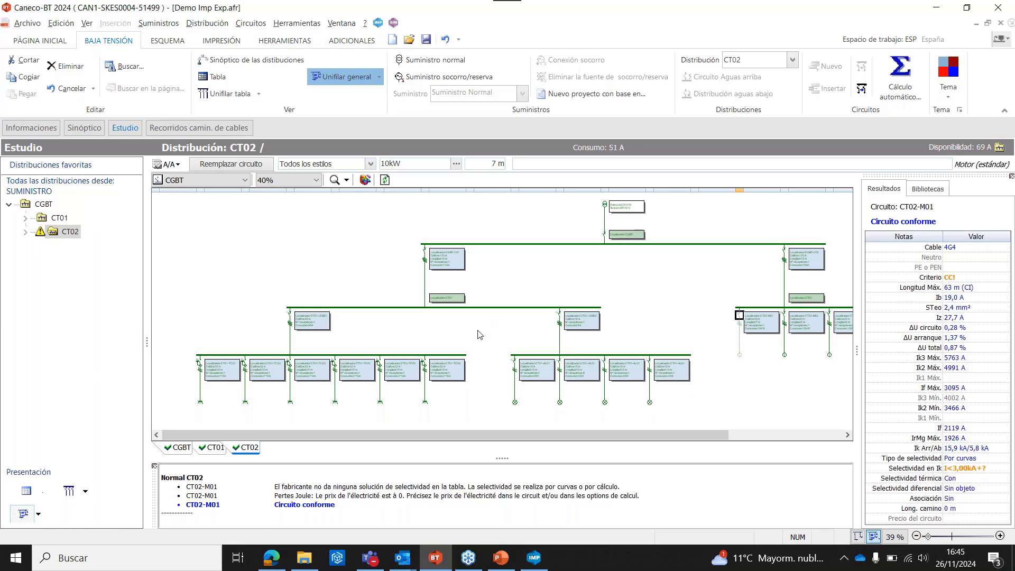
{"action": "left_click", "coordinate": [848, 434]}
{"action": "left_click", "coordinate": [847, 434]}
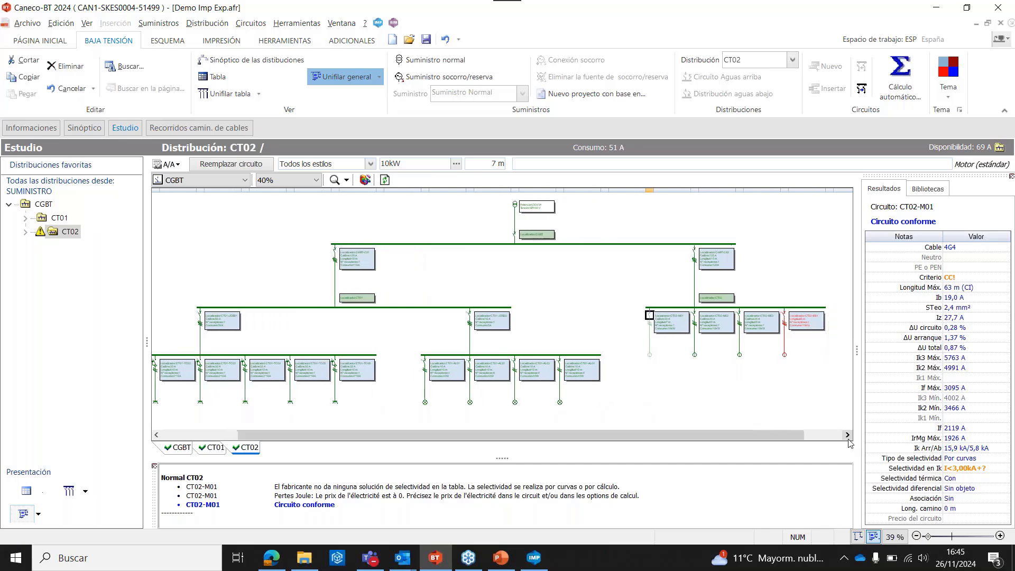
{"action": "left_click_drag", "start_coordinate": [777, 344], "coordinate": [795, 326]}
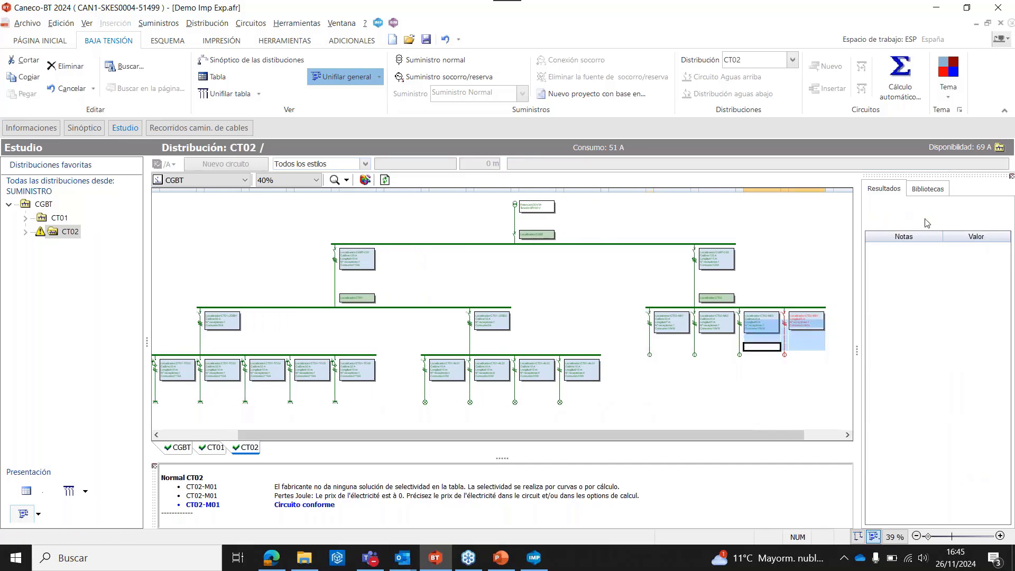
{"action": "left_click", "coordinate": [905, 103]}
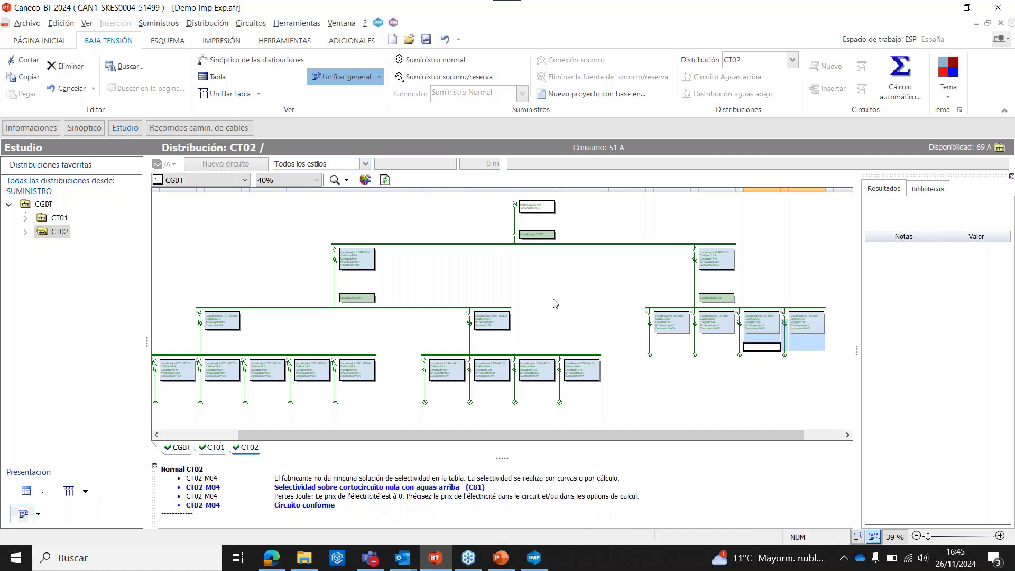
{"action": "left_click", "coordinate": [778, 265]}
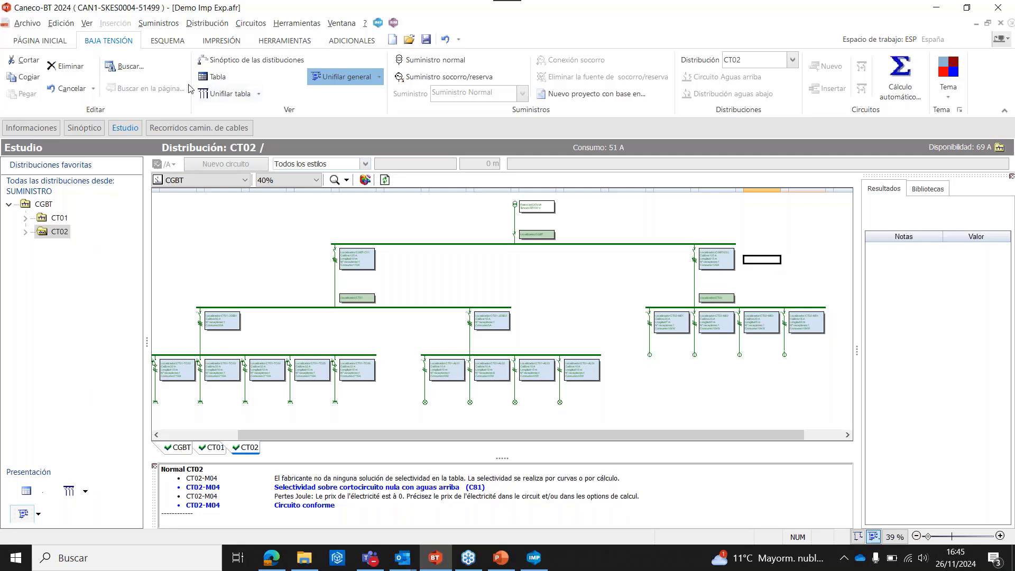
Step: Start a graphic export of the document Unifilar general A4 Normal1 and include the Hoja de presentación
{"action": "left_click", "coordinate": [28, 23]}
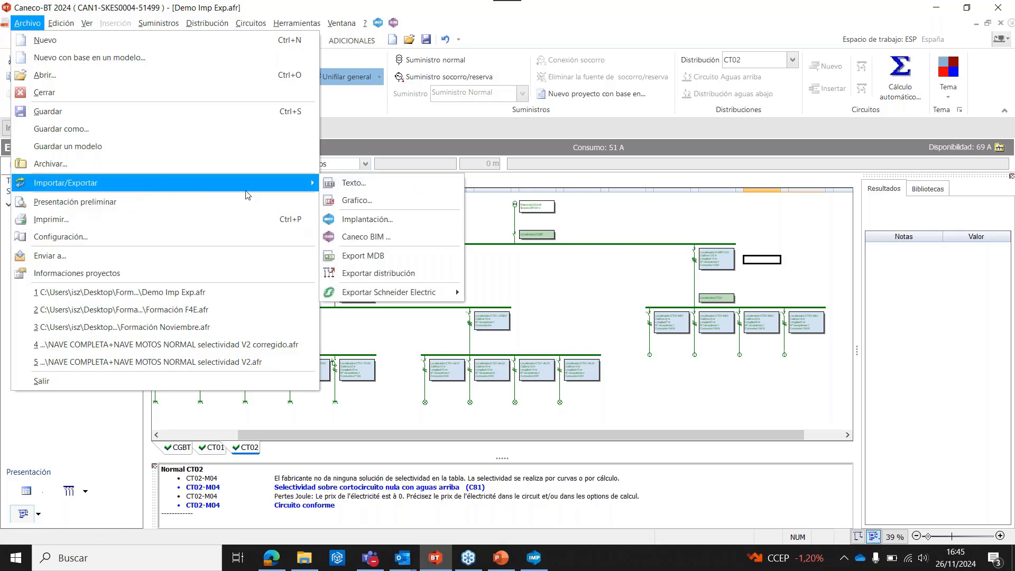
{"action": "left_click", "coordinate": [349, 208]}
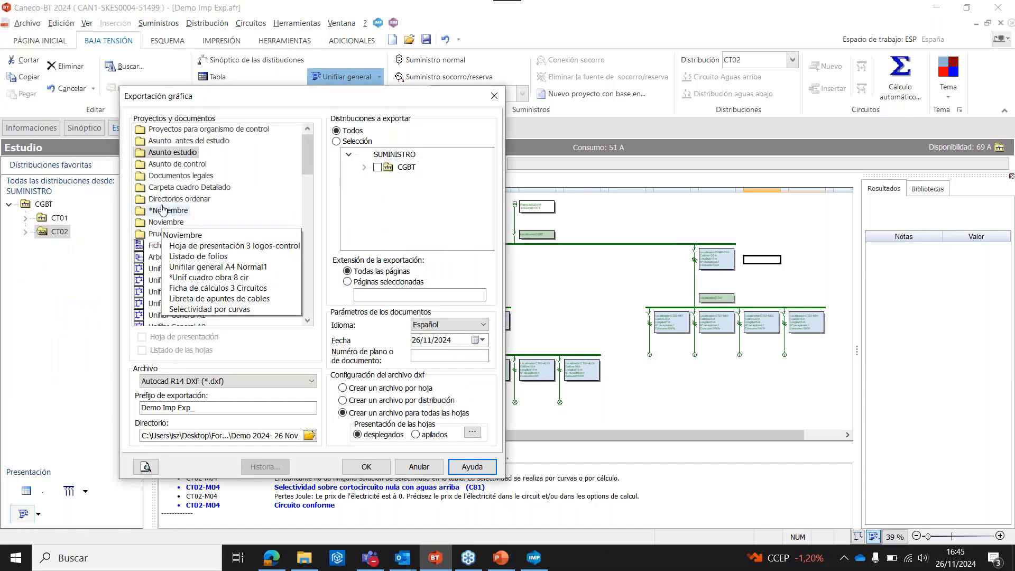
{"action": "mouse_move", "coordinate": [163, 220]}
{"action": "mouse_move", "coordinate": [160, 237]}
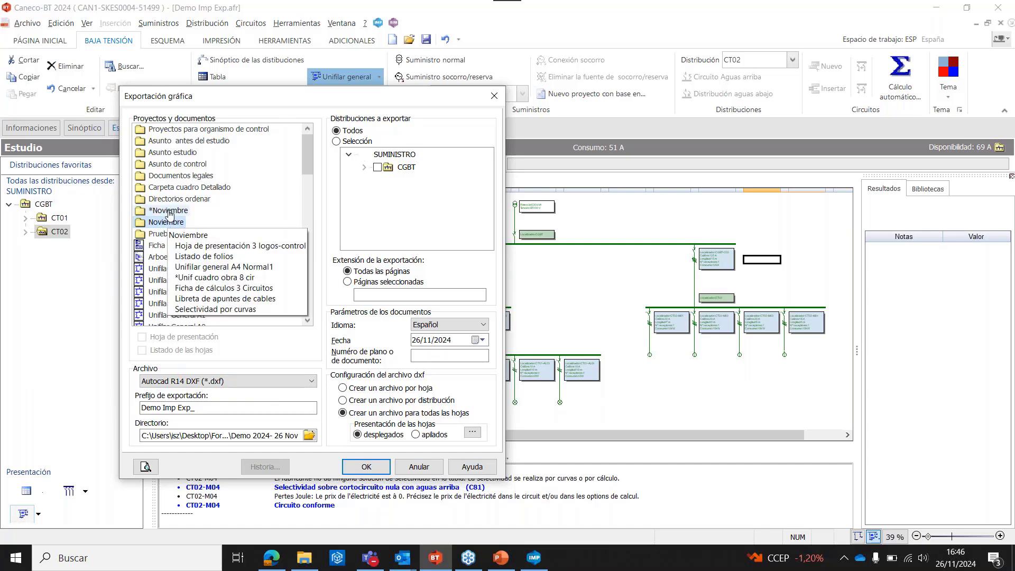
{"action": "left_click", "coordinate": [165, 211]}
{"action": "mouse_move", "coordinate": [181, 181]}
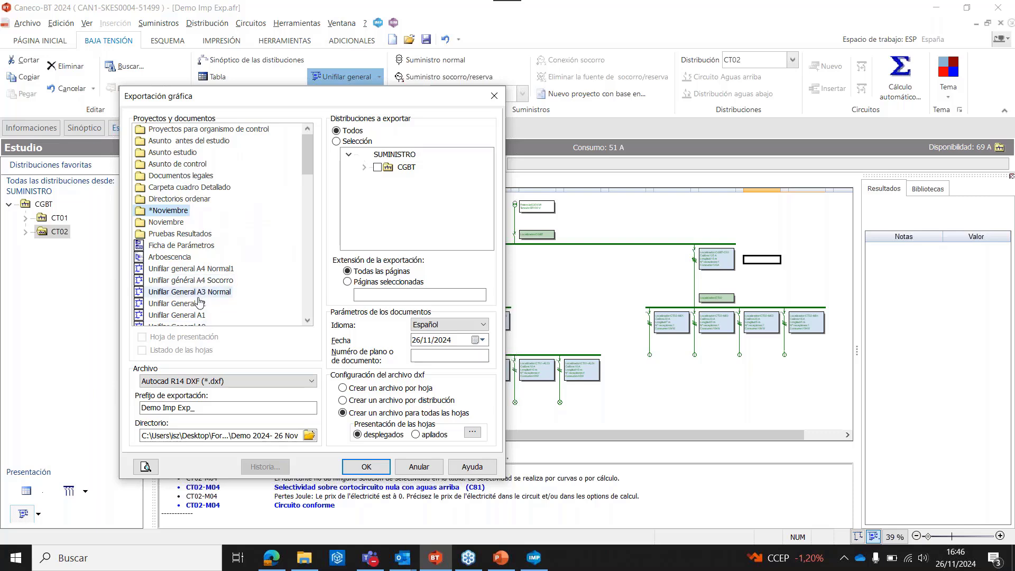
{"action": "left_click", "coordinate": [187, 269]}
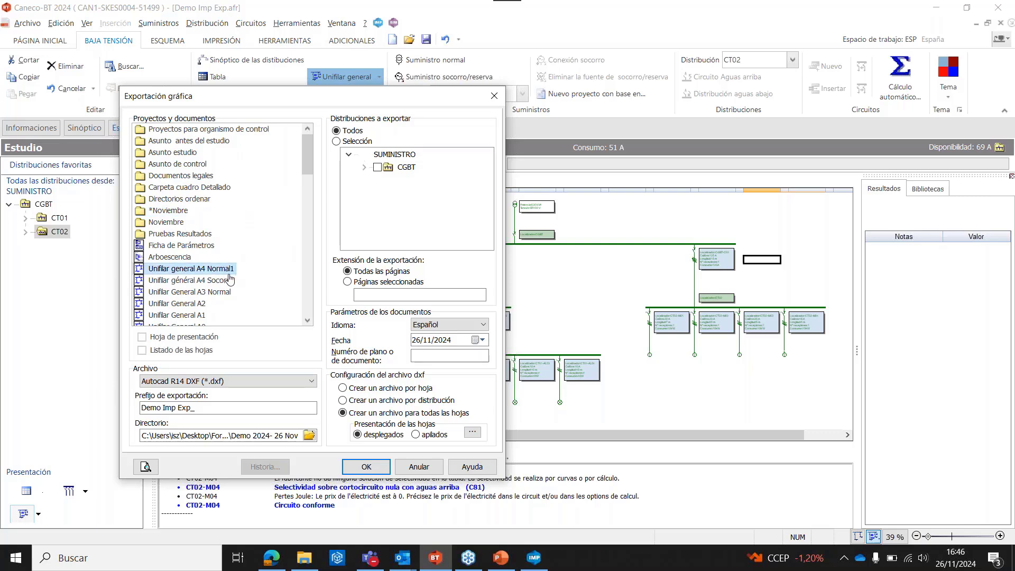
{"action": "left_click", "coordinate": [142, 338]}
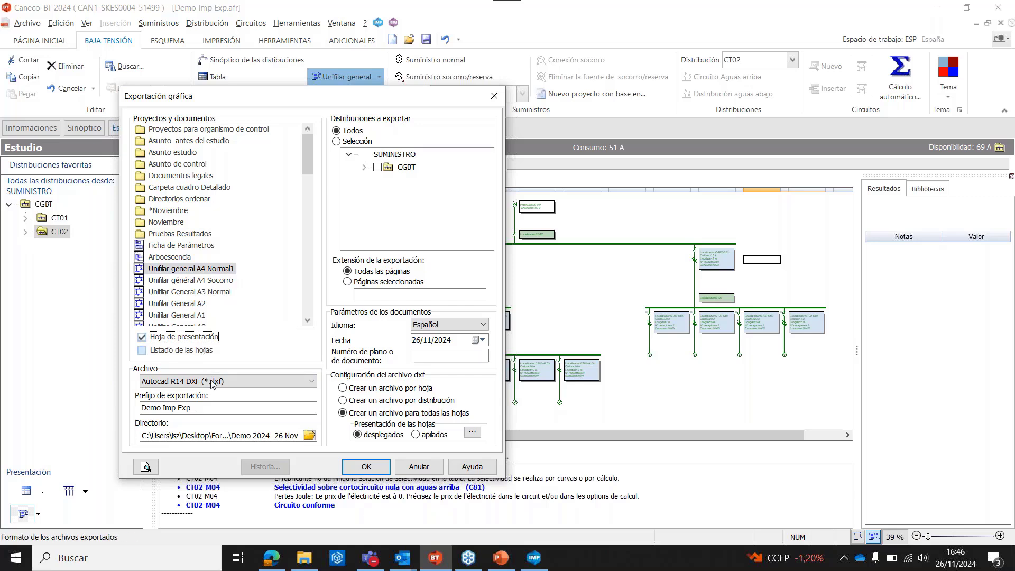
Step: Review the format and language options and run the export as Autocad R14 DXF in Español, with one file for all sheets
{"action": "left_click", "coordinate": [315, 380]}
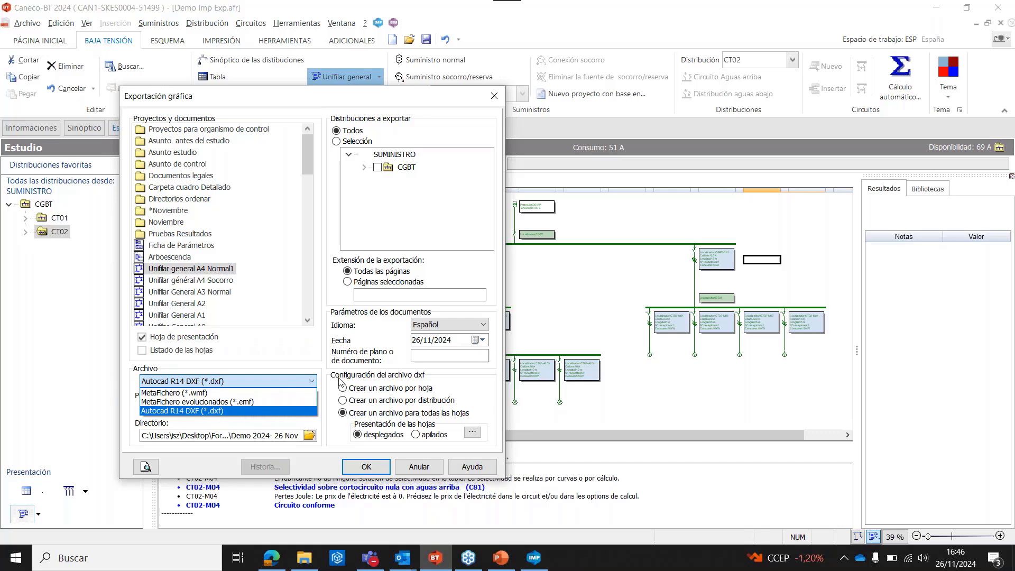
{"action": "left_click", "coordinate": [316, 360]}
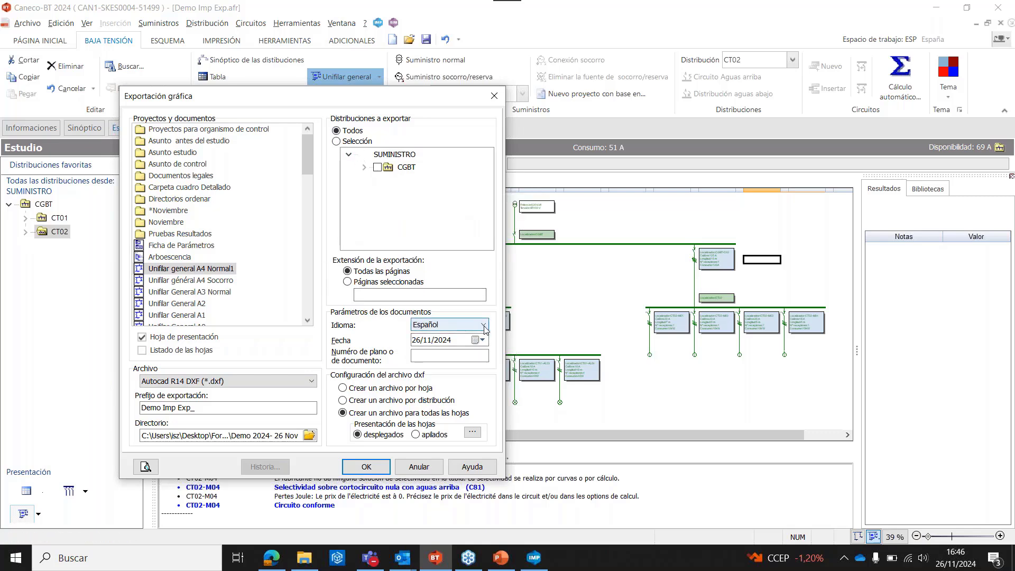
{"action": "left_click", "coordinate": [484, 326]}
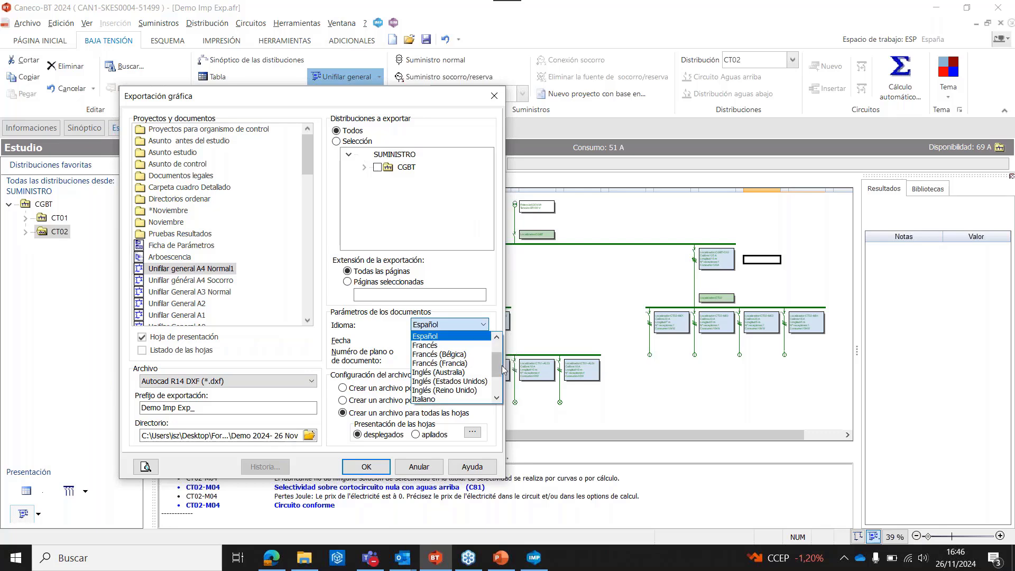
{"action": "mouse_move", "coordinate": [497, 370]}
{"action": "left_mouse_down"}
{"action": "mouse_move", "coordinate": [497, 392]}
{"action": "mouse_move", "coordinate": [497, 361]}
{"action": "left_mouse_up"}
{"action": "left_click", "coordinate": [478, 264]}
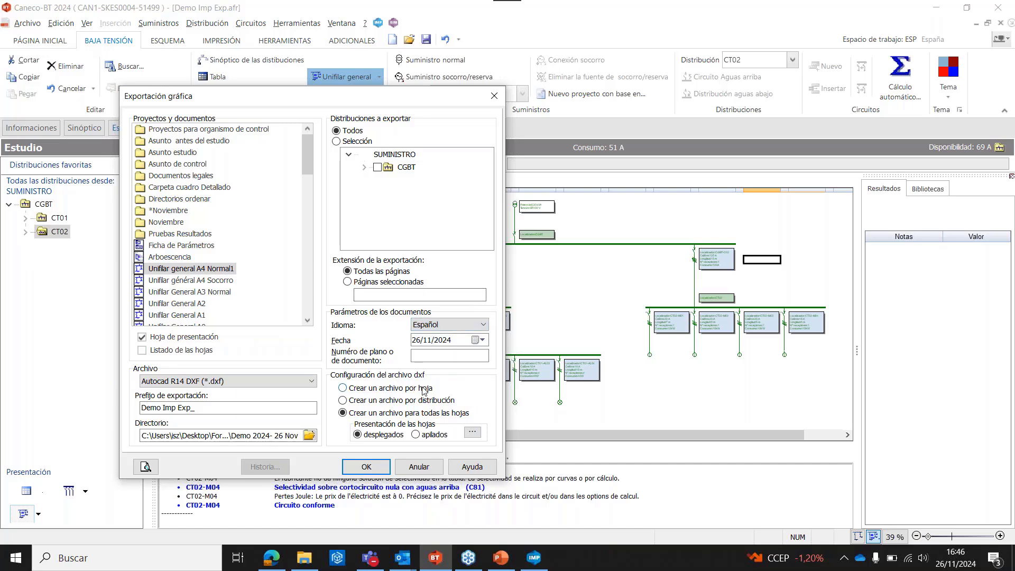
{"action": "left_click", "coordinate": [366, 467]}
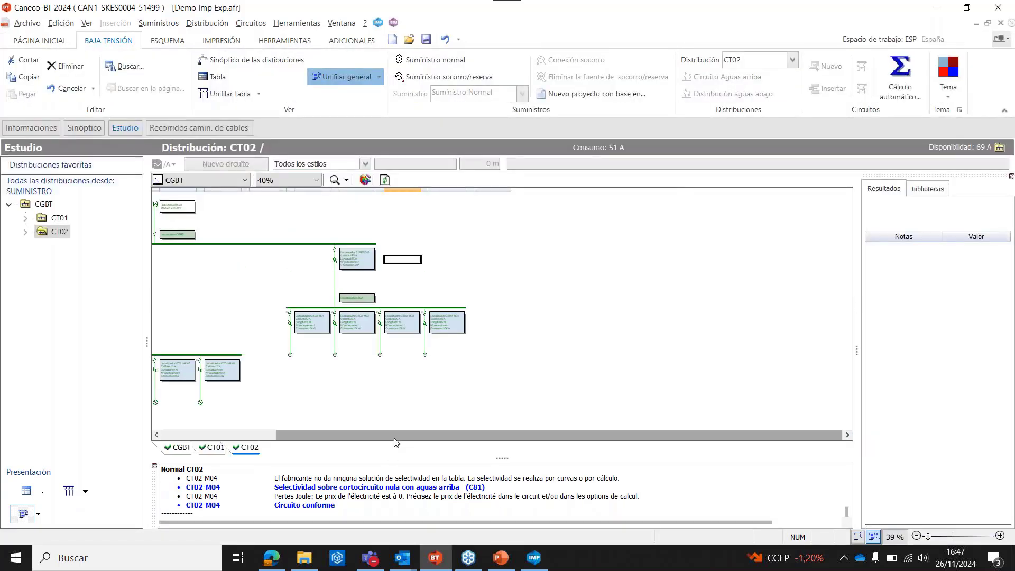
Step: Open the exported Demo Imp Exp_Unifilar general A4 Normal1.dxf from the Demo 2024- 26 Nov folder in Caneco Implantation and view its sheets
{"action": "mouse_move", "coordinate": [304, 556]}
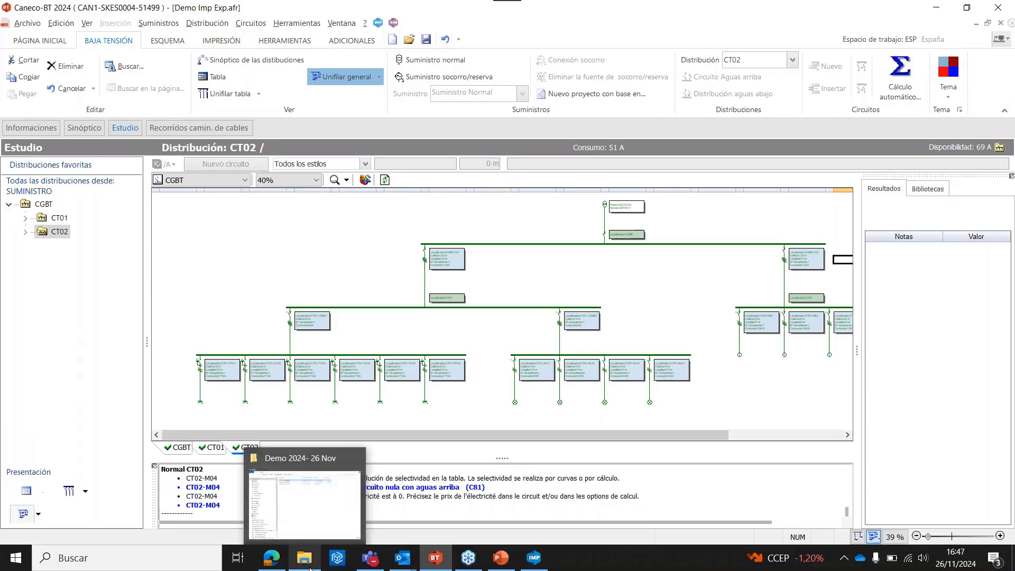
{"action": "left_click", "coordinate": [311, 528]}
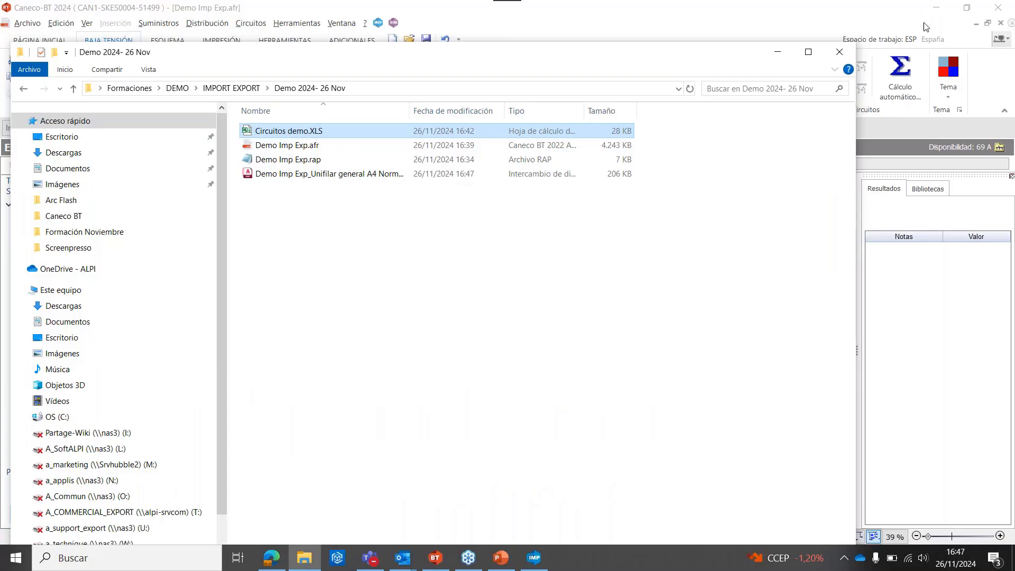
{"action": "left_click", "coordinate": [534, 559]}
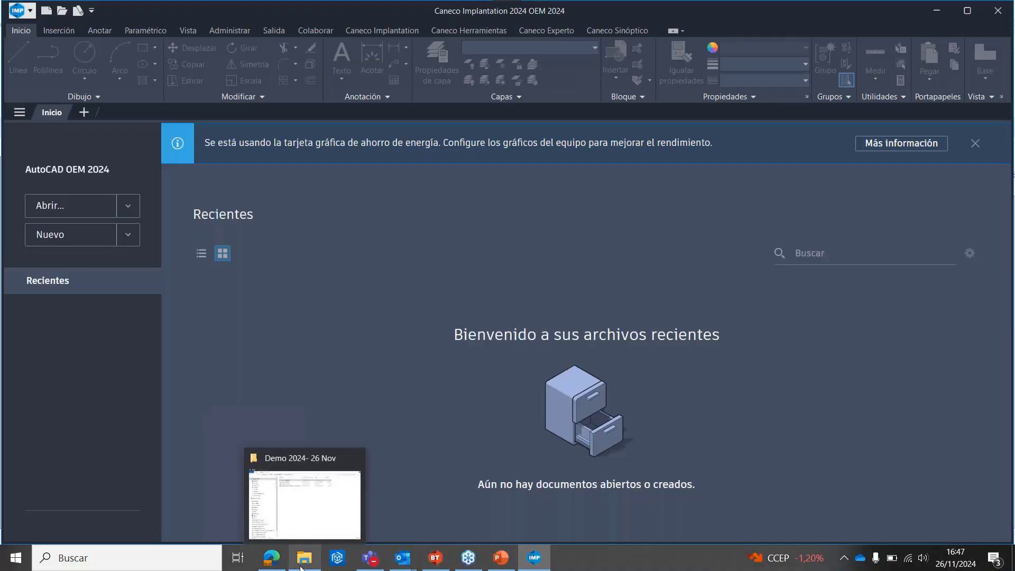
{"action": "left_click", "coordinate": [301, 563]}
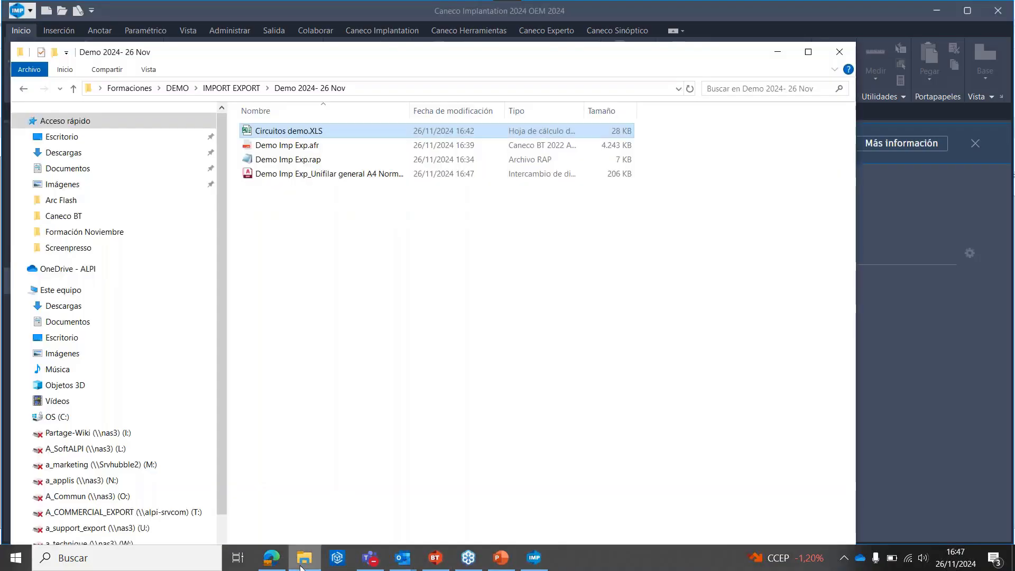
{"action": "left_click_drag", "start_coordinate": [344, 53], "coordinate": [108, 278]}
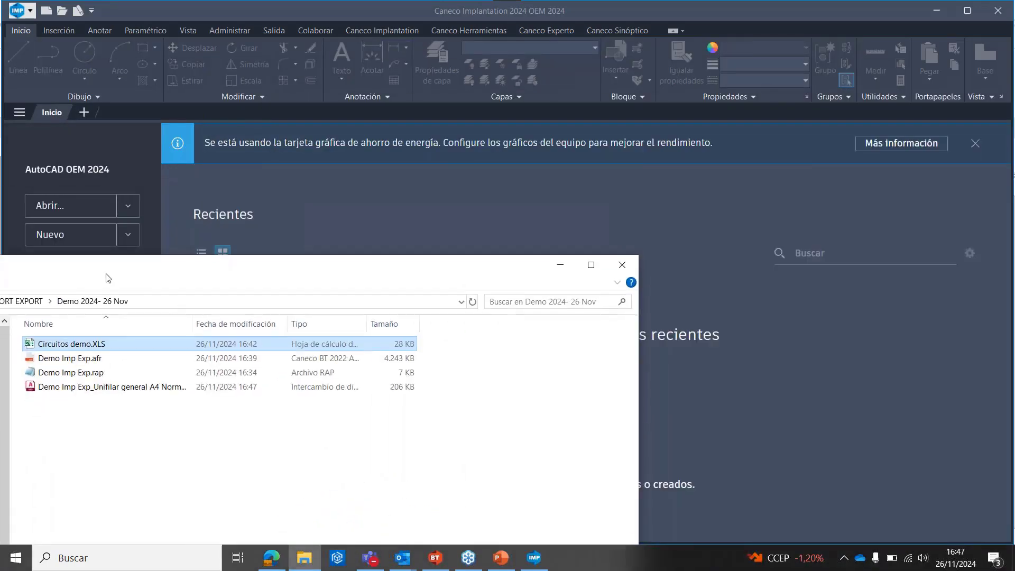
{"action": "left_click_drag", "start_coordinate": [102, 389], "coordinate": [286, 237]}
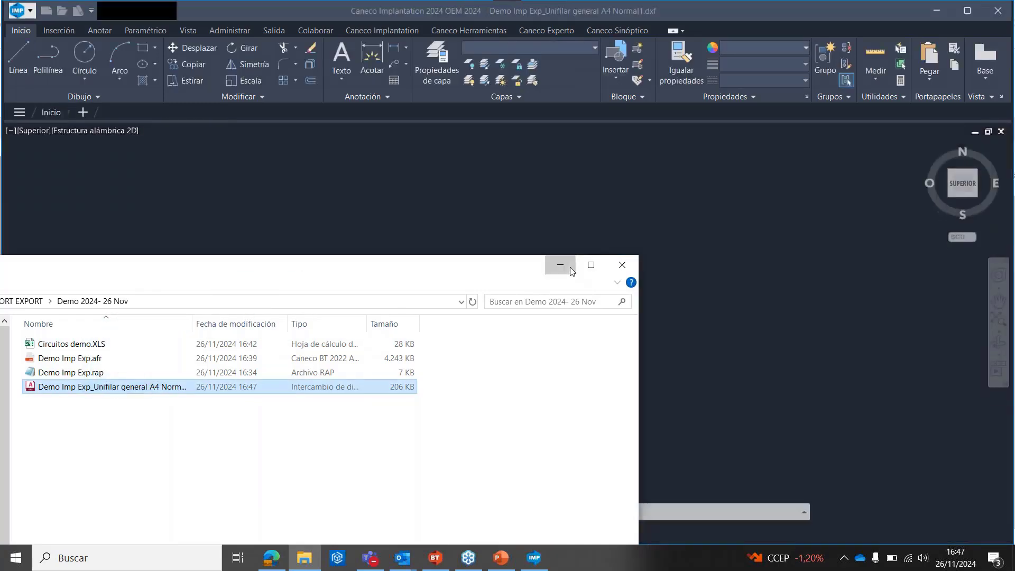
{"action": "left_click", "coordinate": [569, 266]}
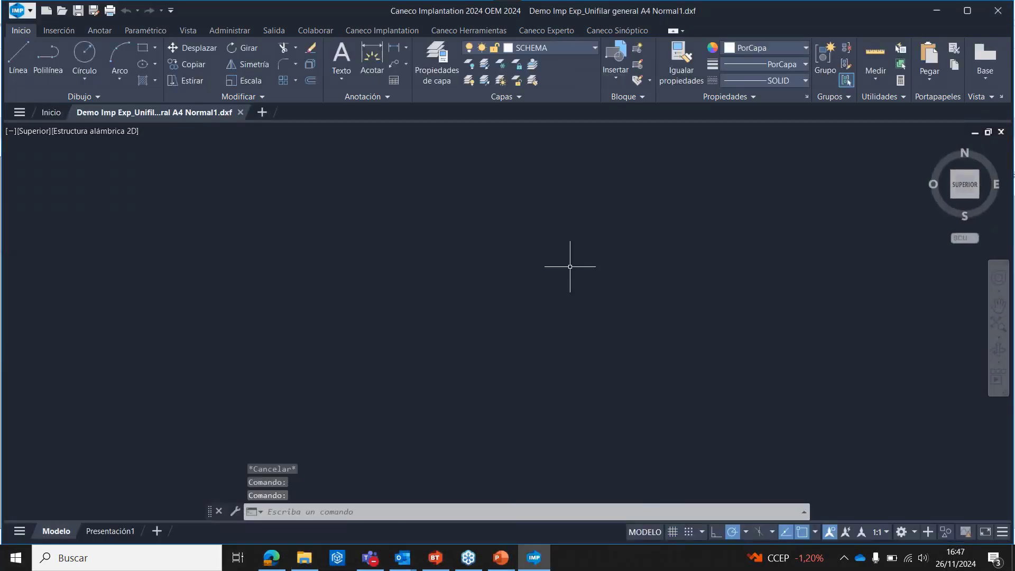
{"action": "middle_click", "coordinate": [533, 372]}
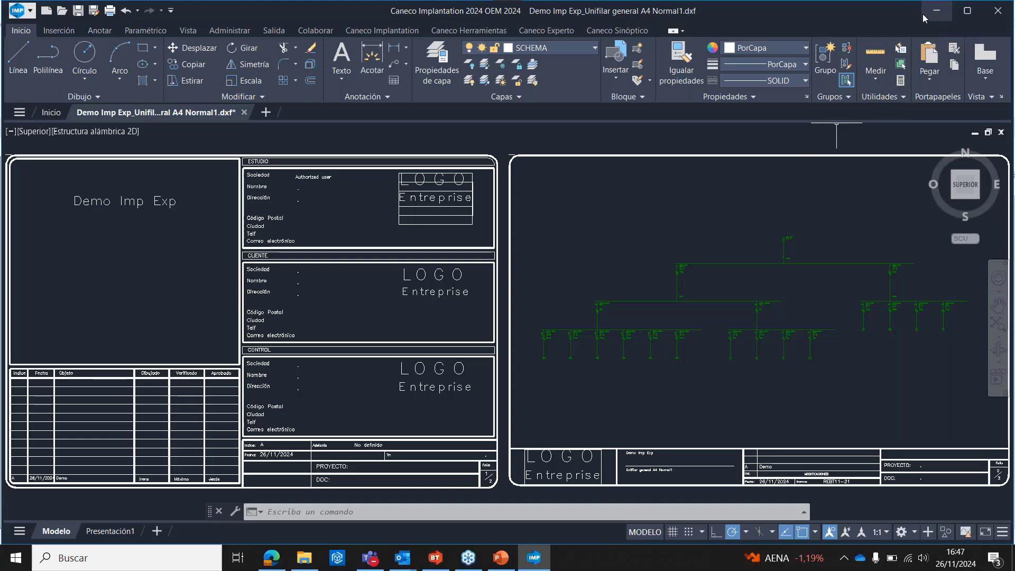
Step: Switch to the Caneco BT Import Export presentation in PowerPoint
{"action": "left_click", "coordinate": [502, 557]}
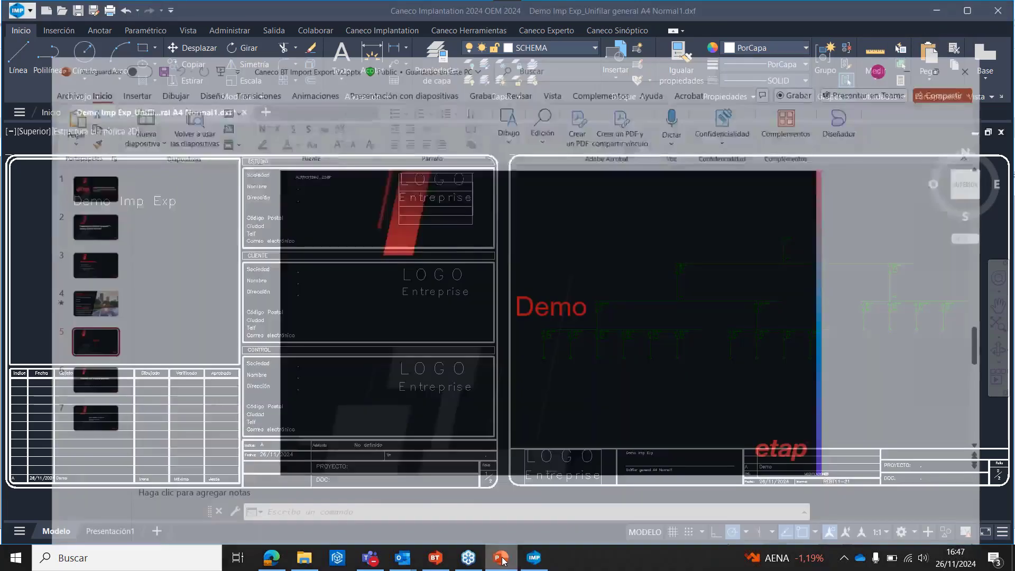